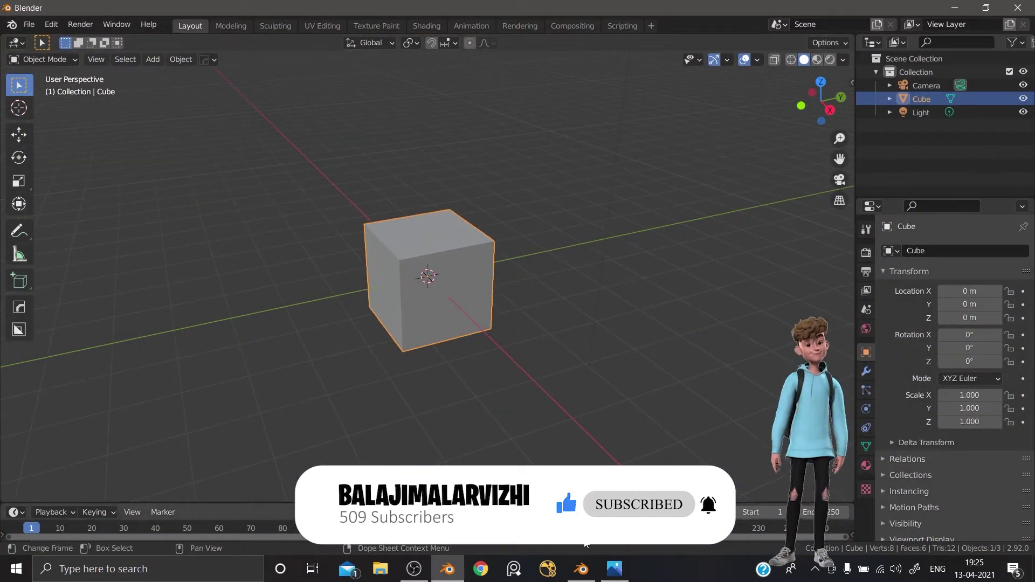
Step: Try rotating the default cube freely and in trackball mode, and cancel the rotation
scroll(437, 312, up, 5)
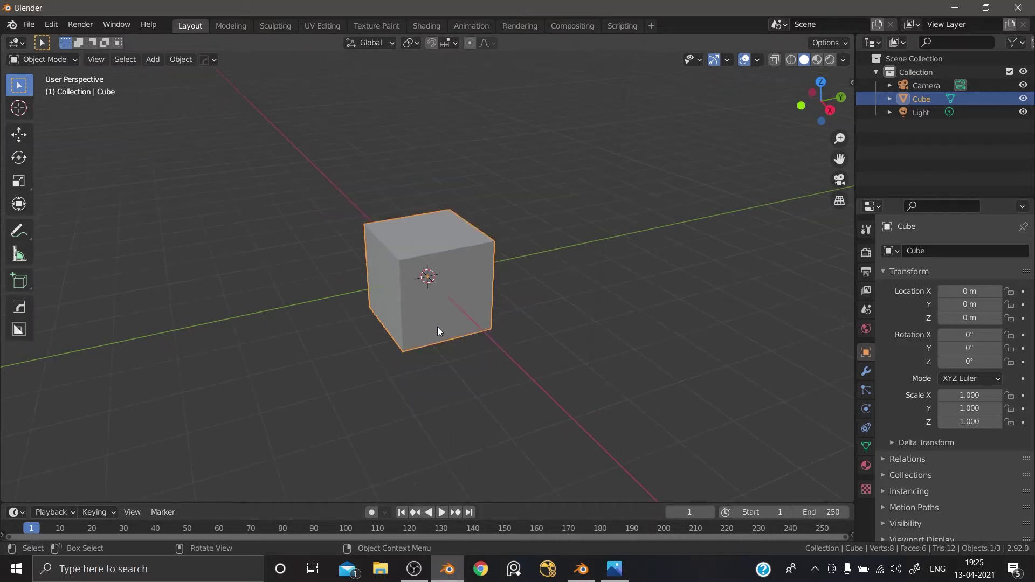
scroll(438, 326, up, 5)
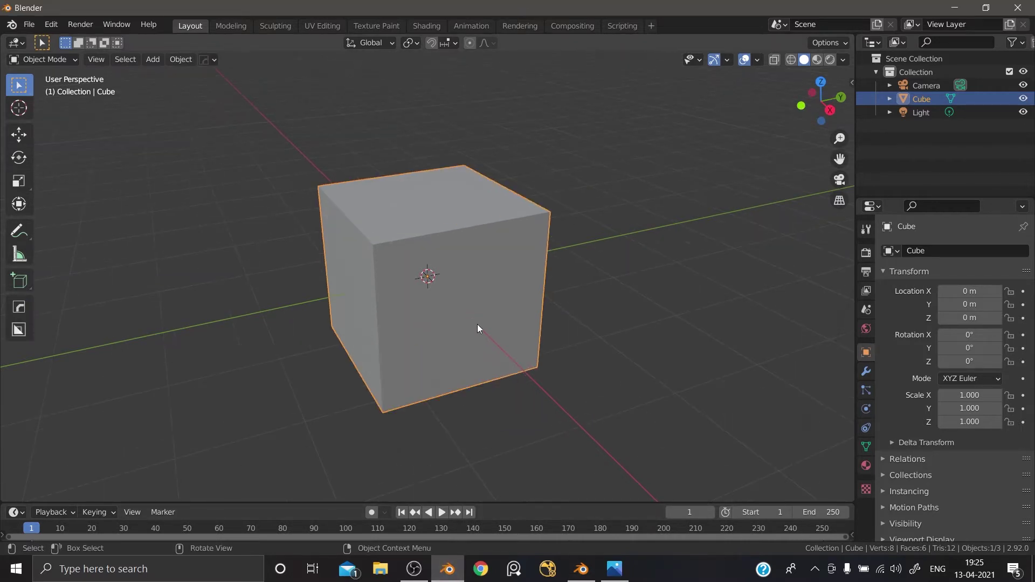
key(r)
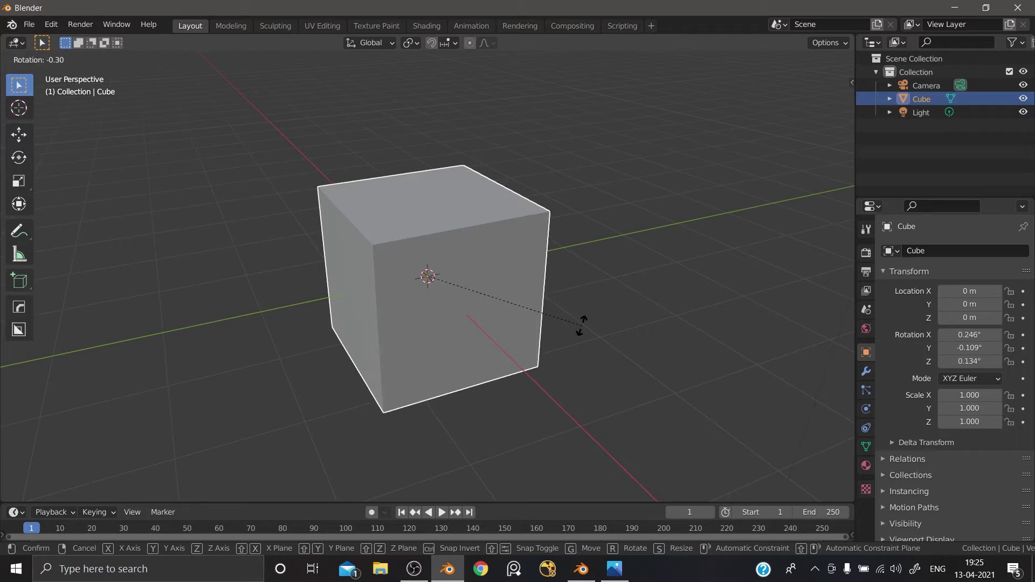
key(r)
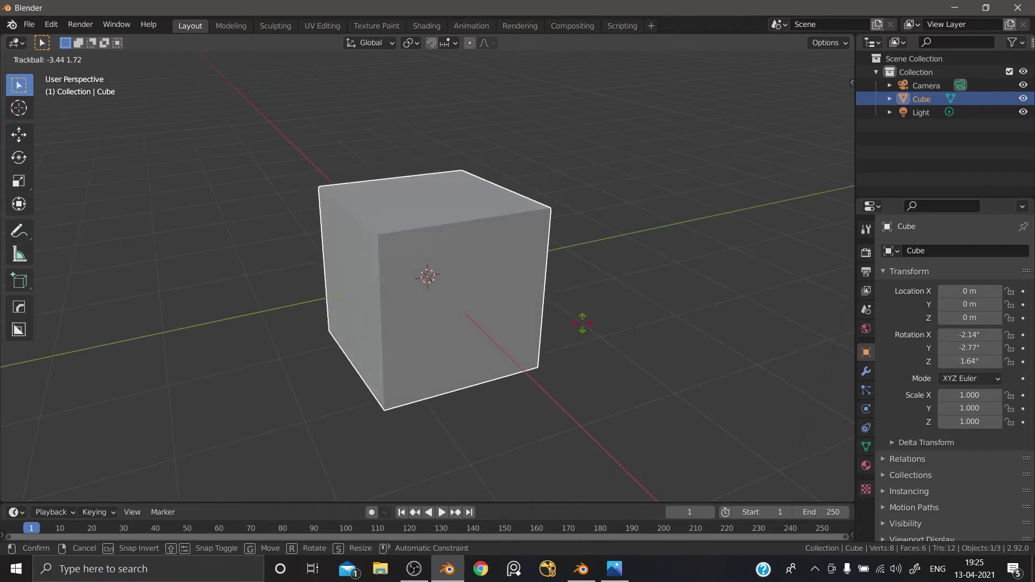
key(Escape)
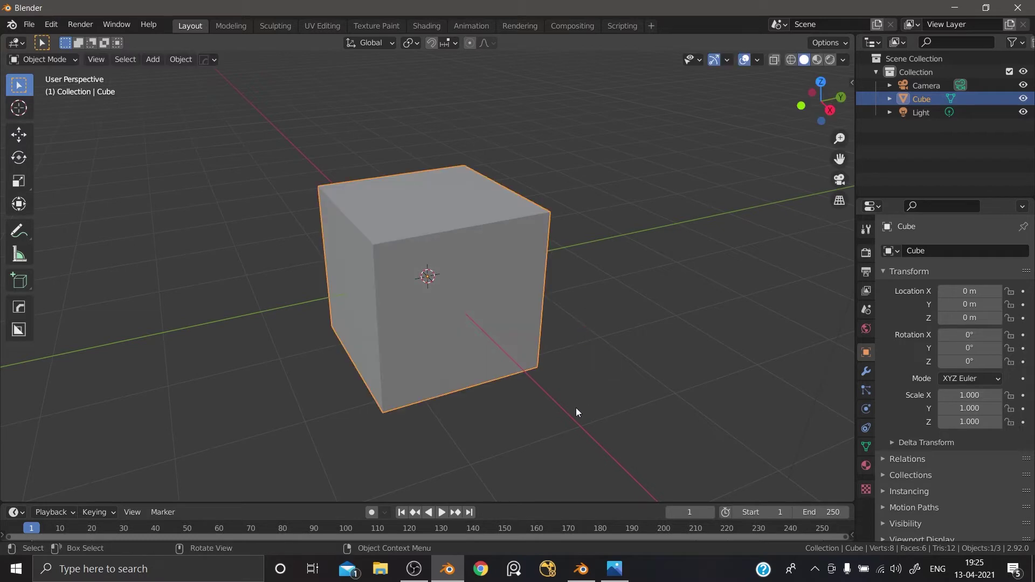
Step: Examine the TransformArrowComparison.png image of the transform cursors in Photos, and return to the Blender 2.92 window
click(614, 569)
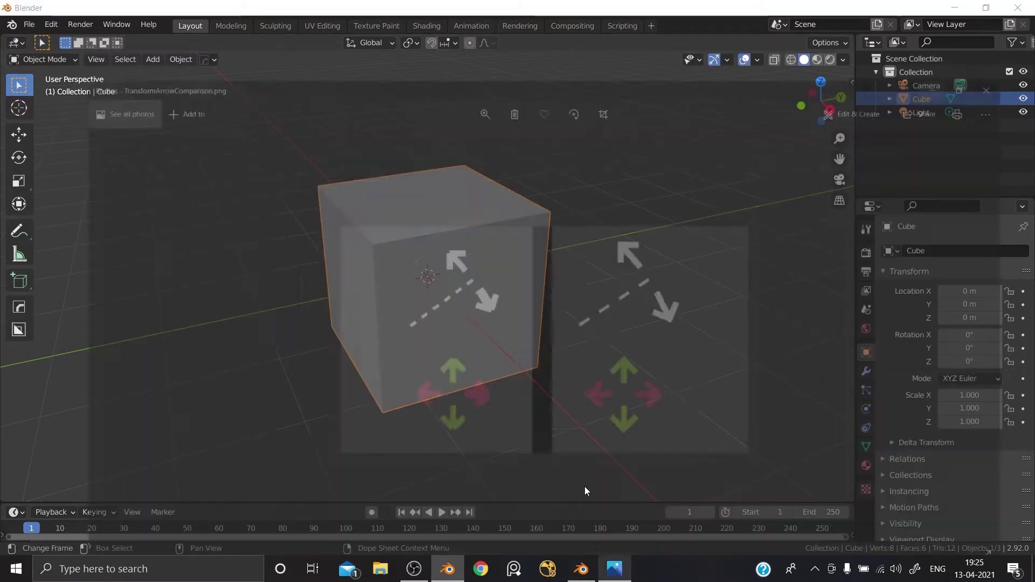
key(Right)
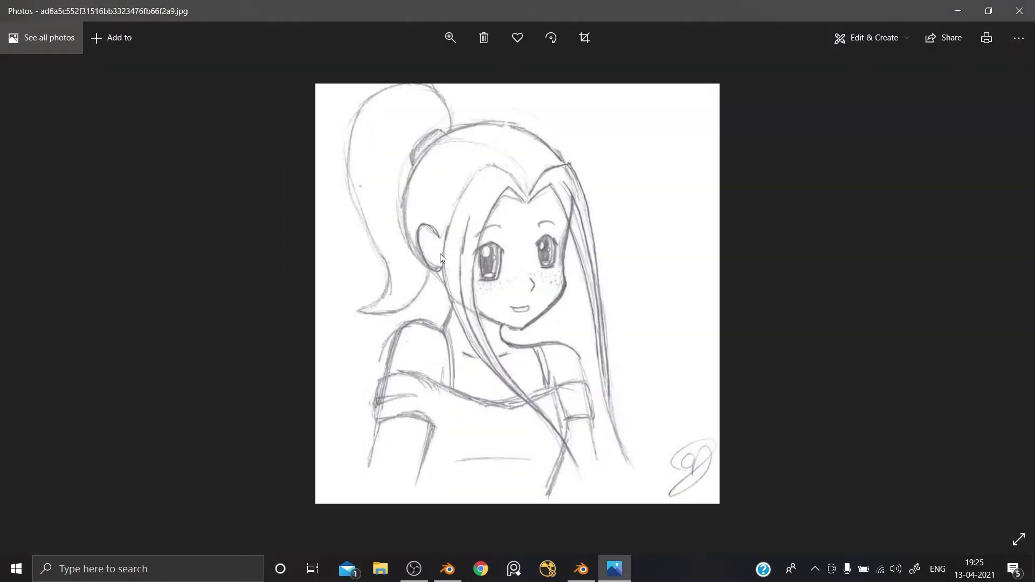
key(Left)
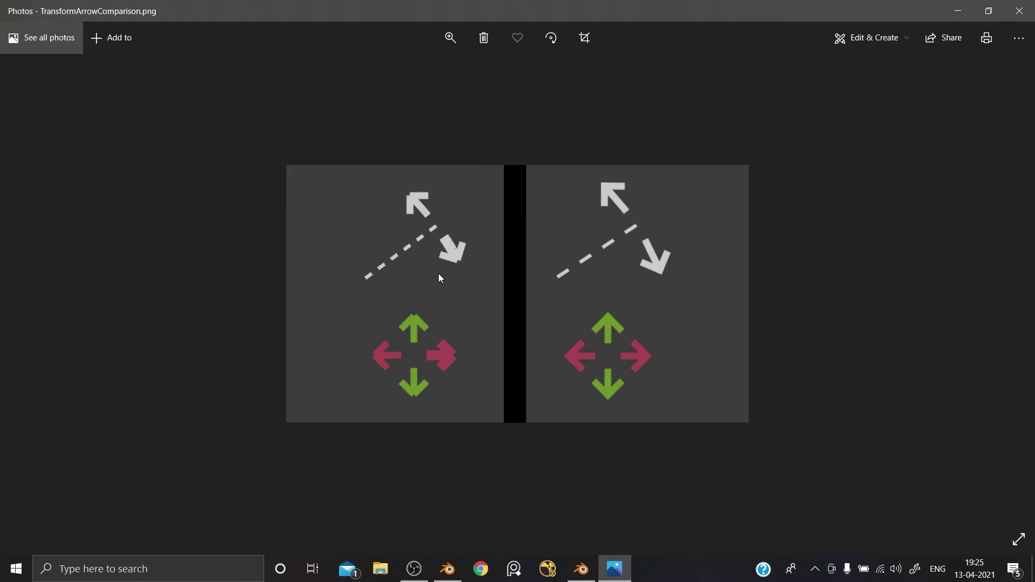
click(448, 569)
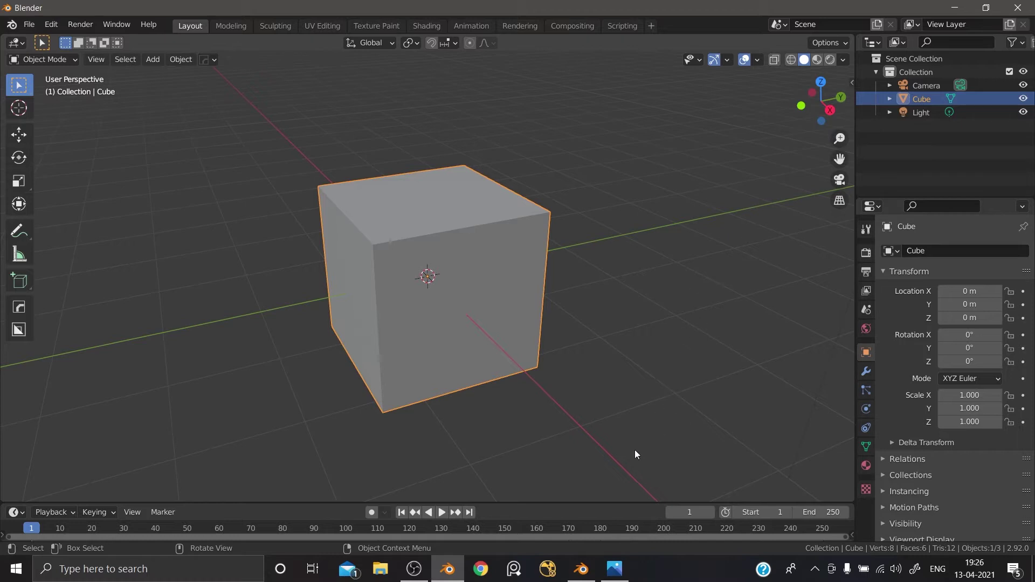
Step: Compare the default cube scenes in the Blender 2.93 and 2.92 windows
click(582, 568)
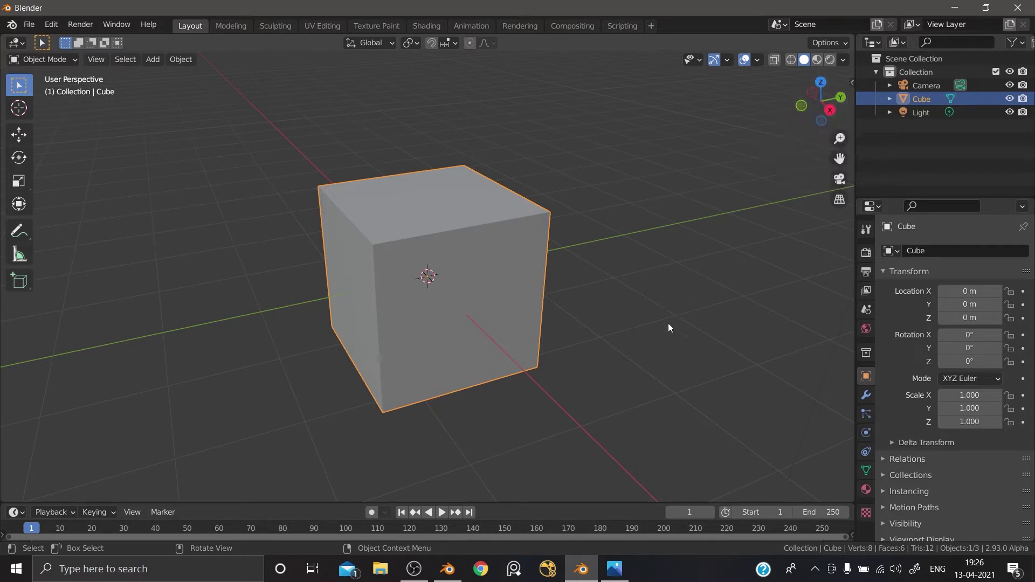
click(448, 569)
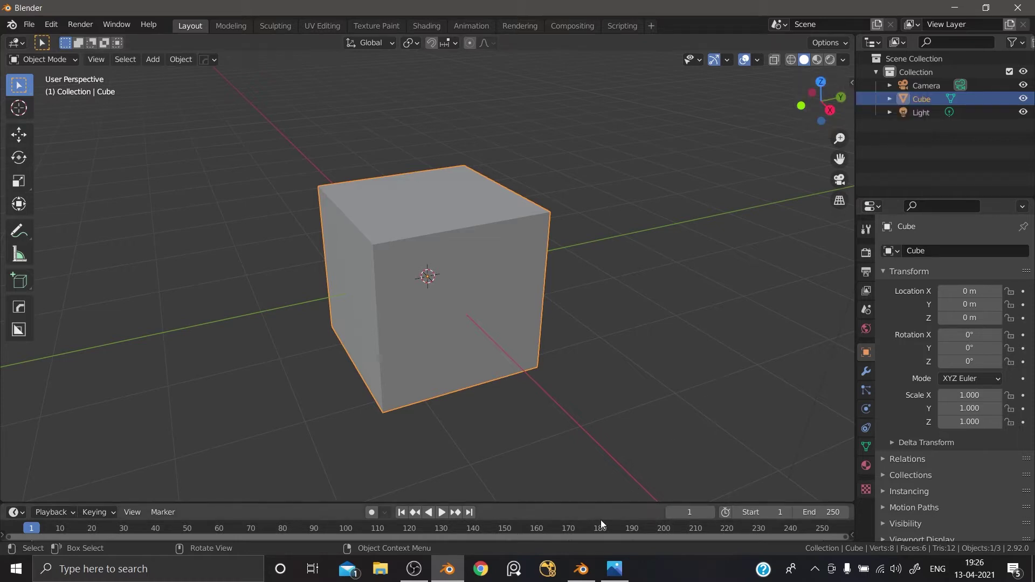
key(alt+Tab)
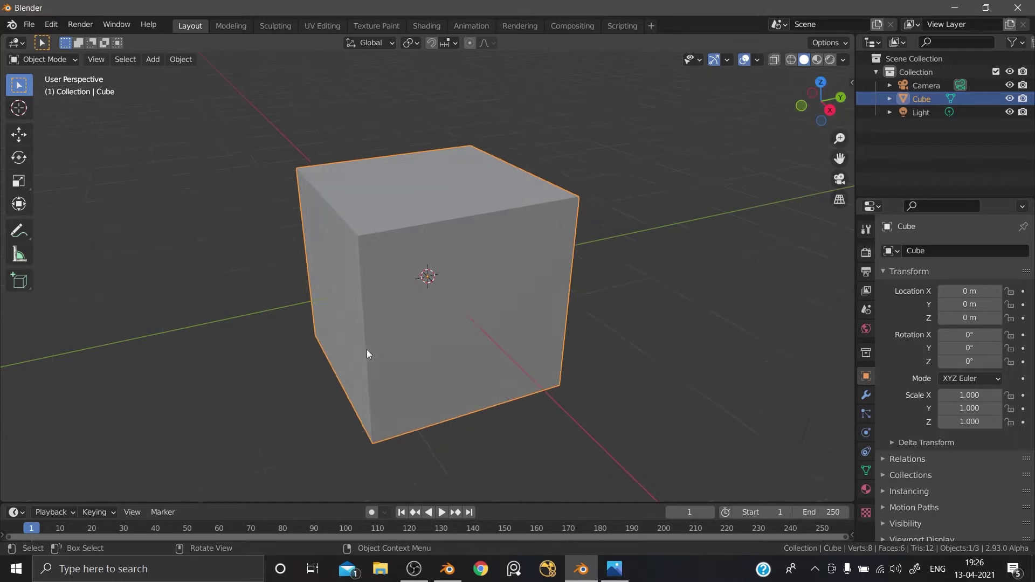
Step: Switch to the Blender 2.92 window and delete the default cube
click(448, 569)
scroll(439, 351, up, 2)
middle_drag(438, 351, 470, 334)
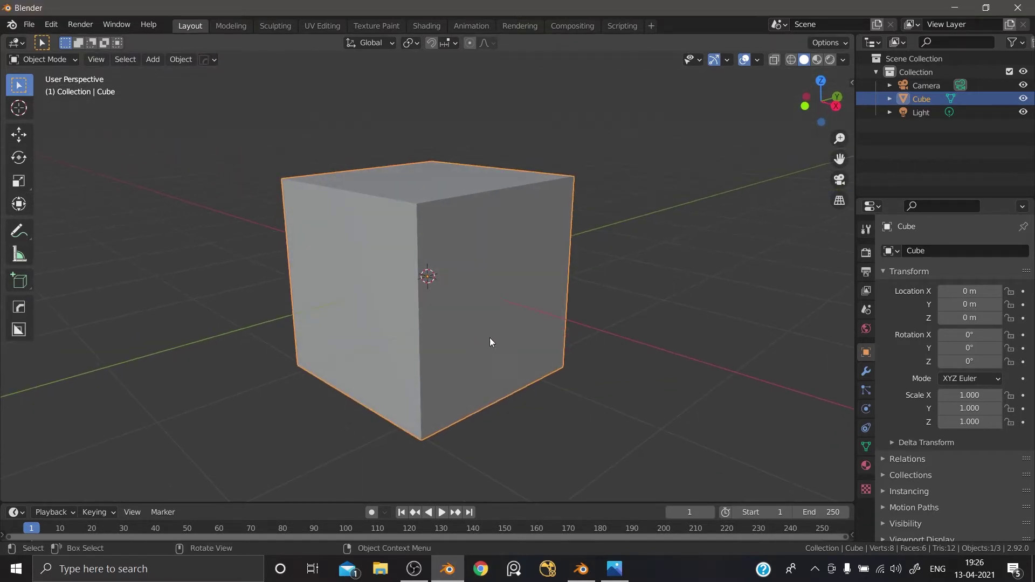
key(x)
key(x)
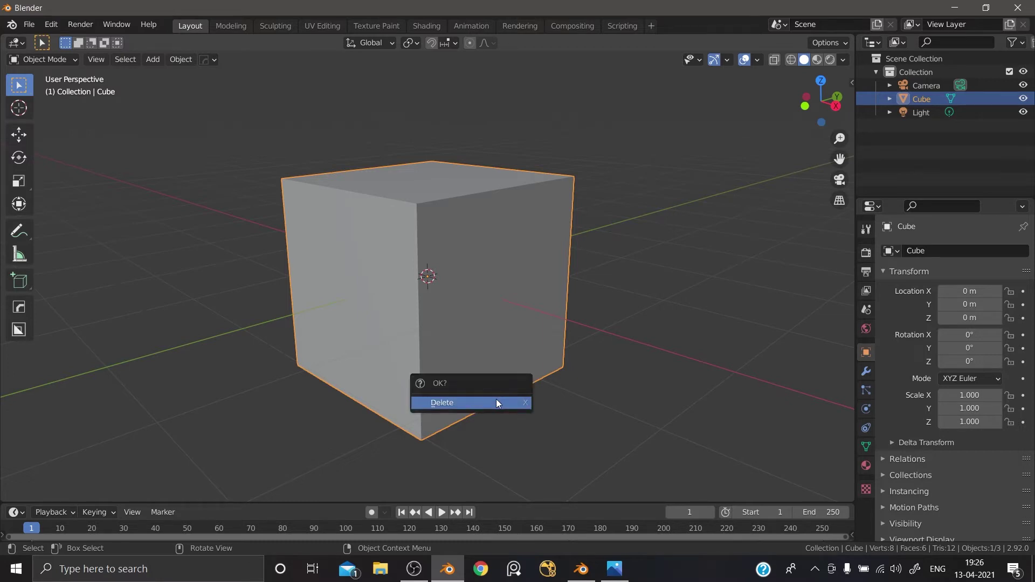
click(497, 403)
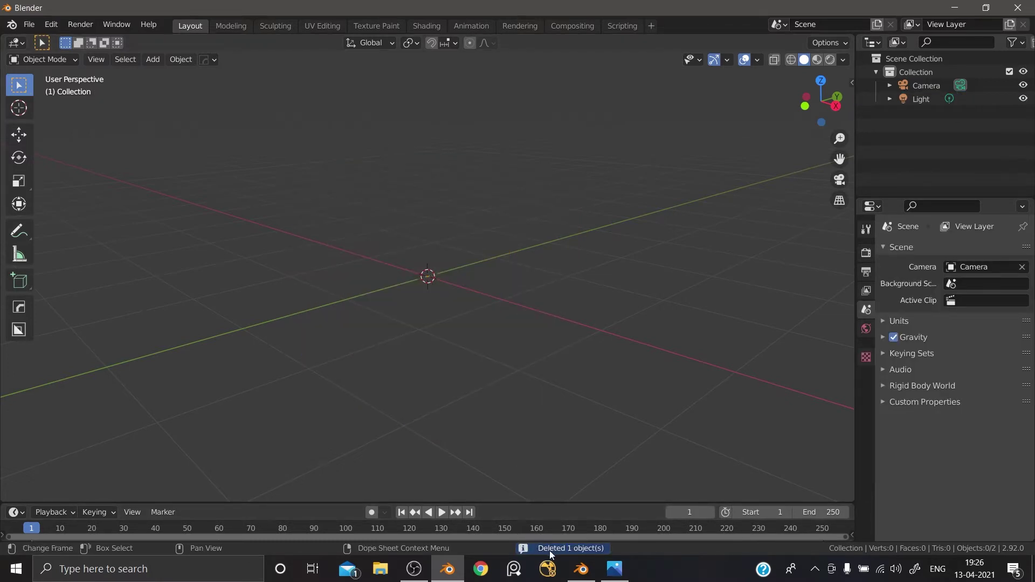
Step: Switch to the Blender 2.93 window and delete the default cube there
click(580, 569)
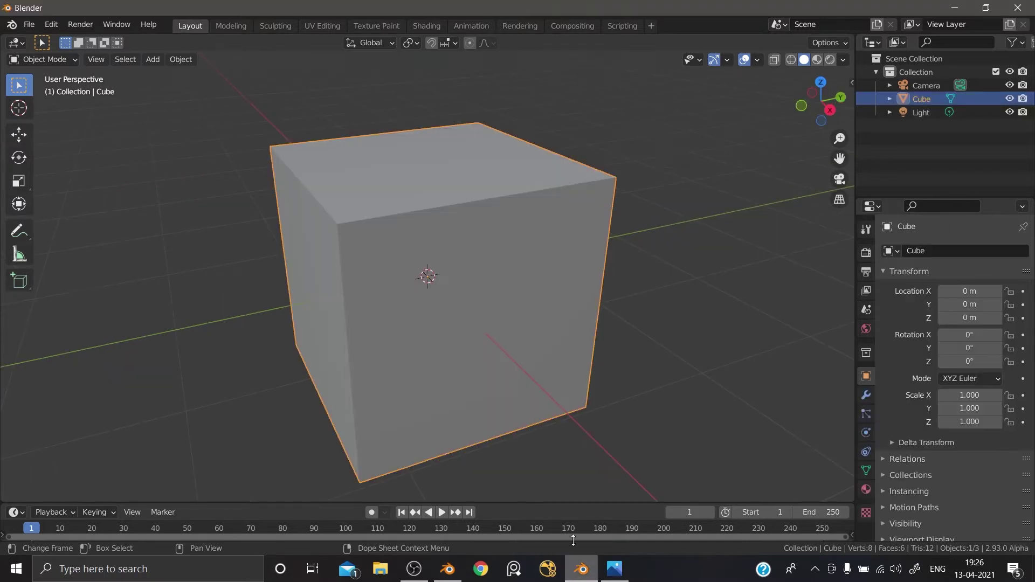
key(x)
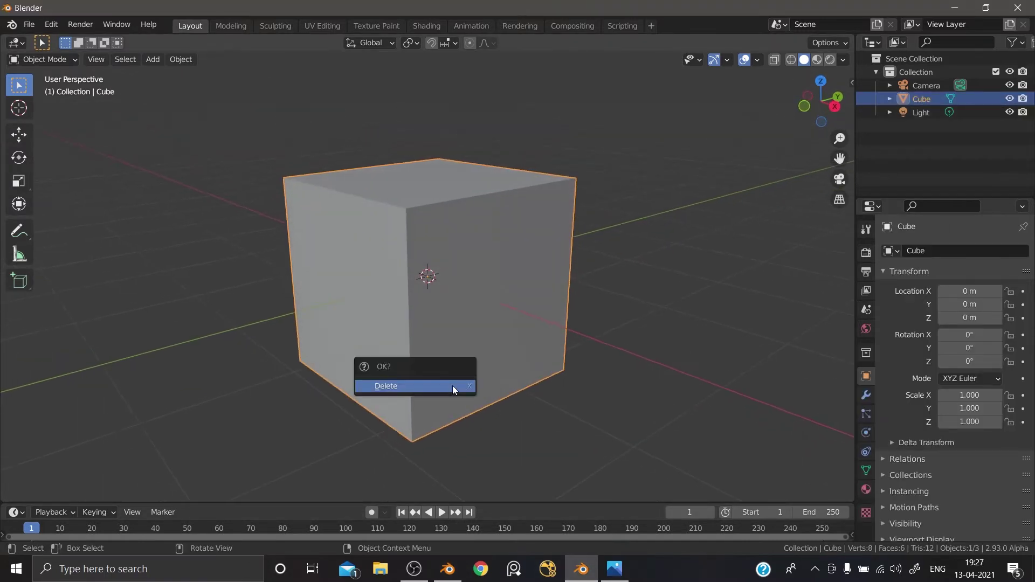
click(451, 386)
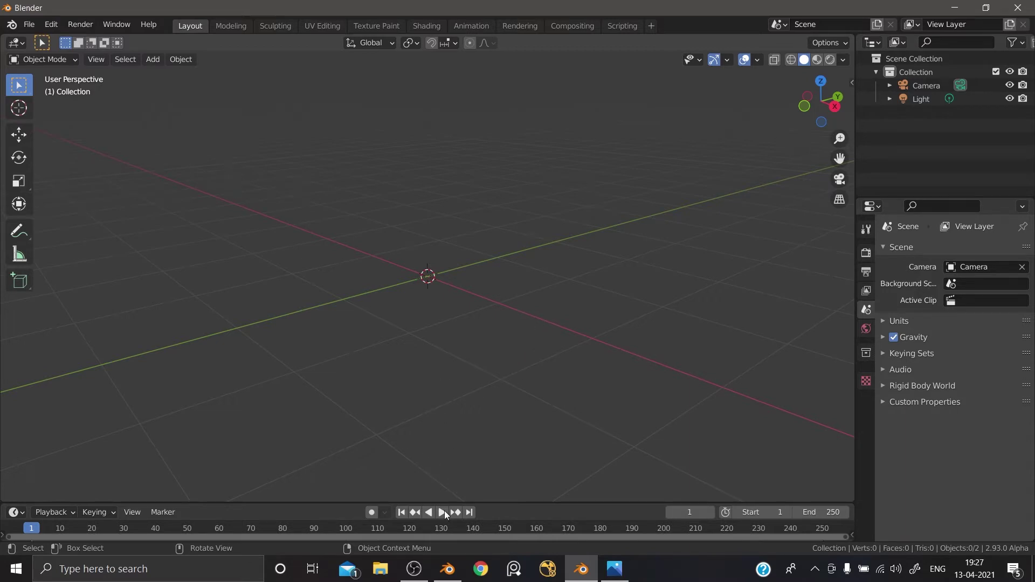
Step: Return to the Blender 2.92 window and add a new mesh cube at the origin
key(alt+Tab)
key(shift+a)
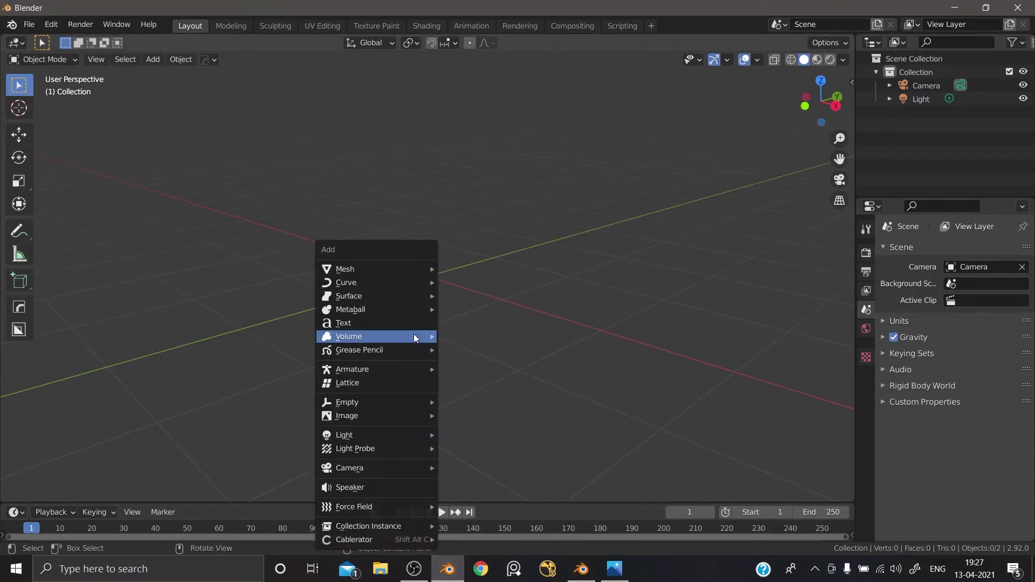
mouse_move(396, 272)
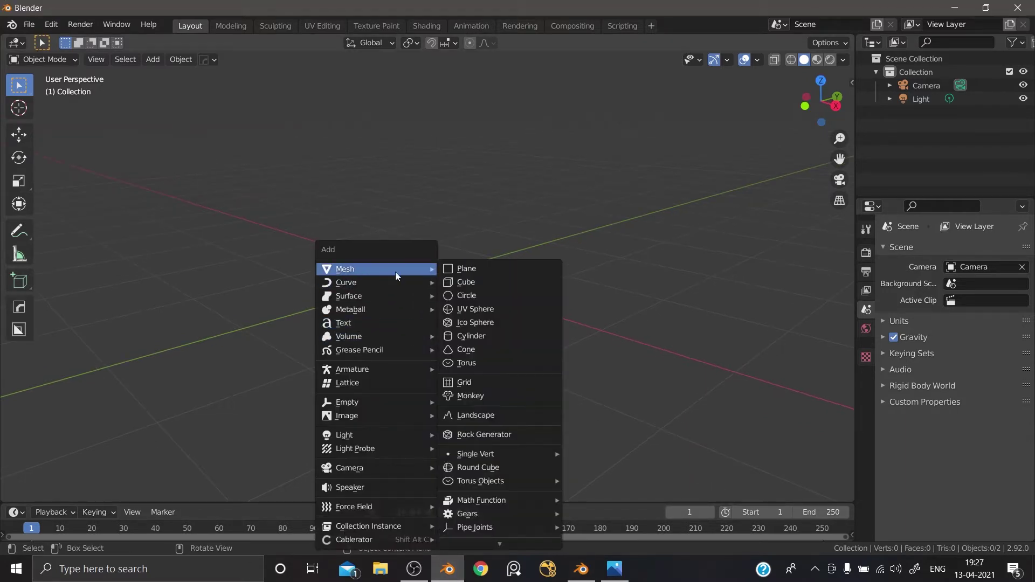
click(453, 283)
Step: Switch to the Blender 2.93 window and add a mesh cube at the origin there too
key(alt+Tab)
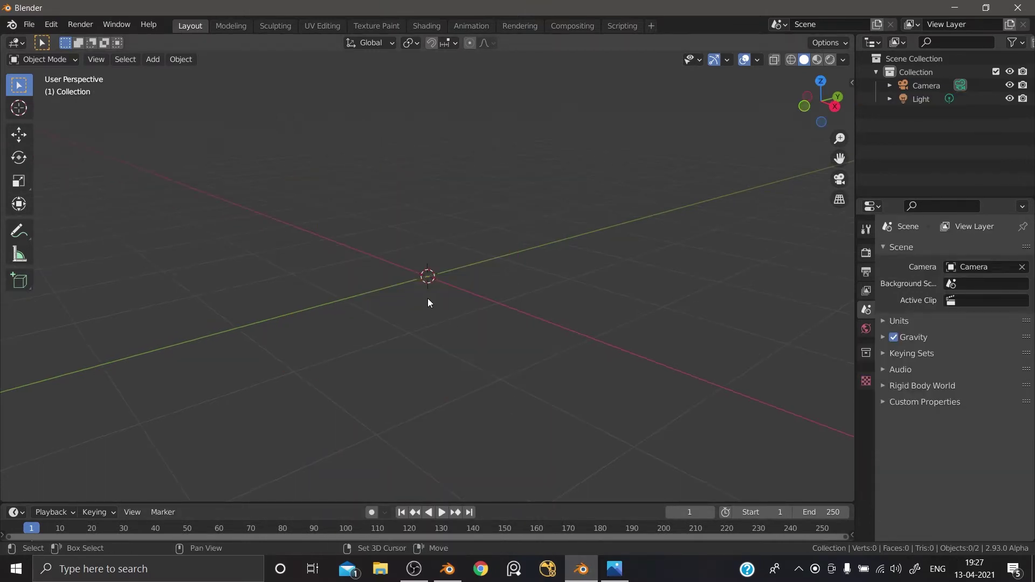
key(shift+a)
mouse_move(388, 255)
click(466, 272)
scroll(318, 357, down, 2)
middle_drag(318, 357, 442, 538)
Step: In the Blender 2.92 window, record freehand cube movement during playback with auto keying on, and turn auto keying off after stopping
key(alt+Tab)
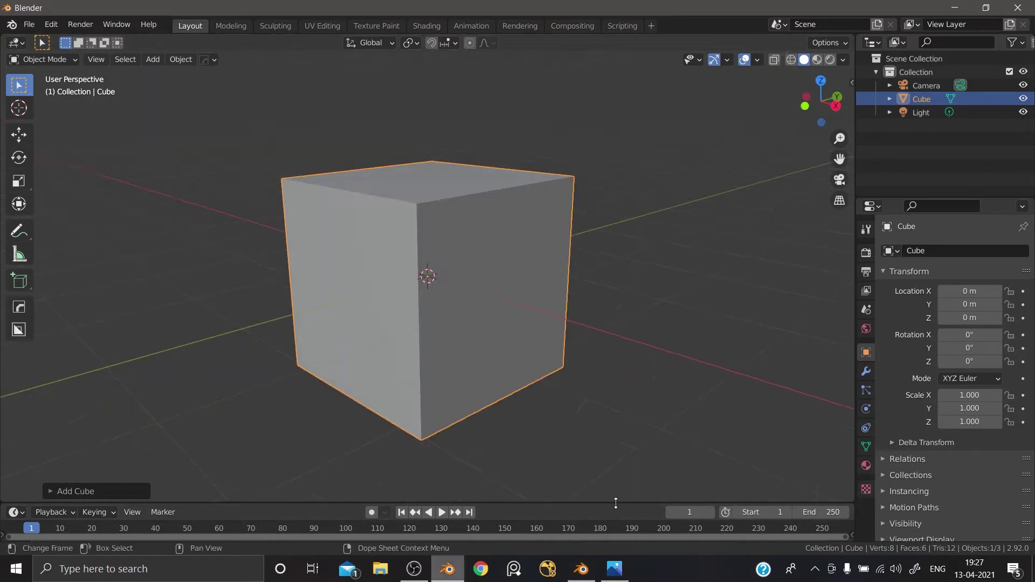
scroll(416, 283, down, 3)
middle_drag(416, 282, 446, 353)
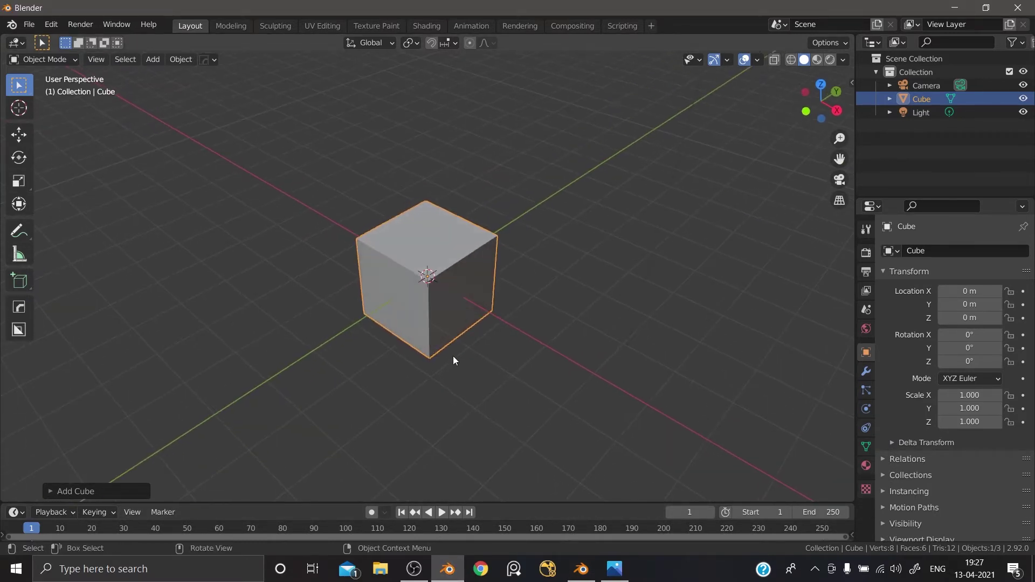
drag(371, 503, 371, 474)
click(372, 480)
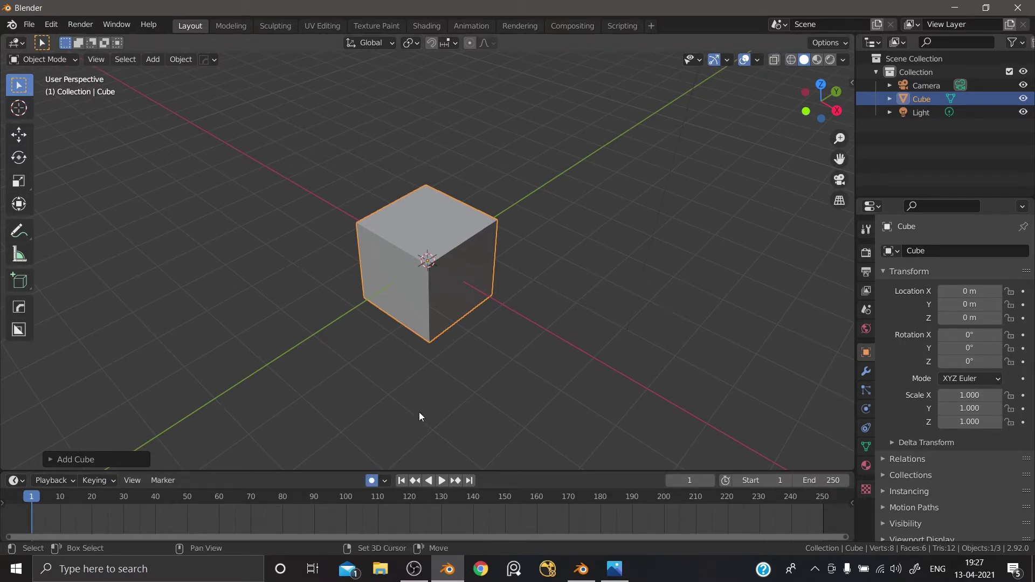
key(space)
key(g)
key(Escape)
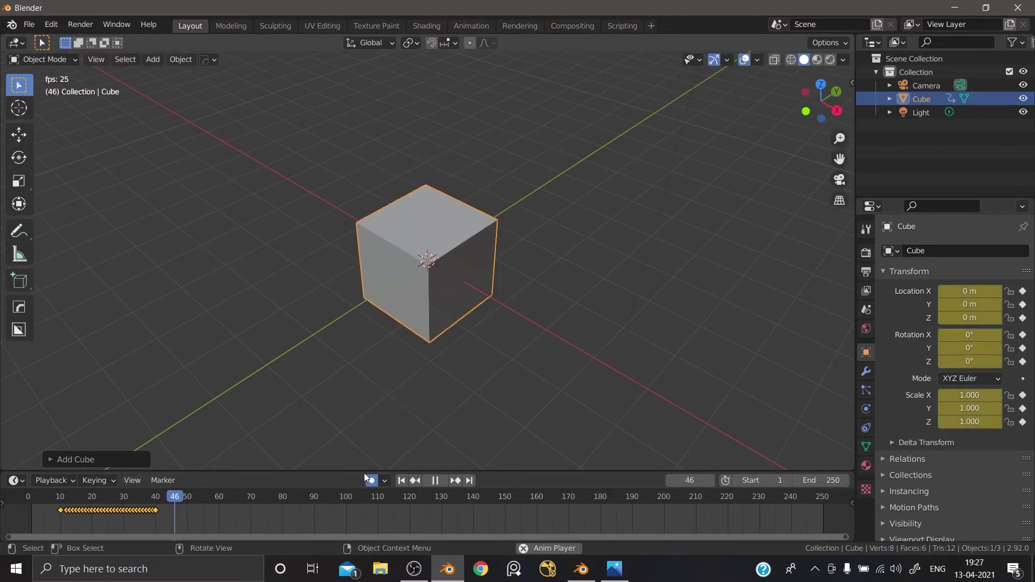
key(space)
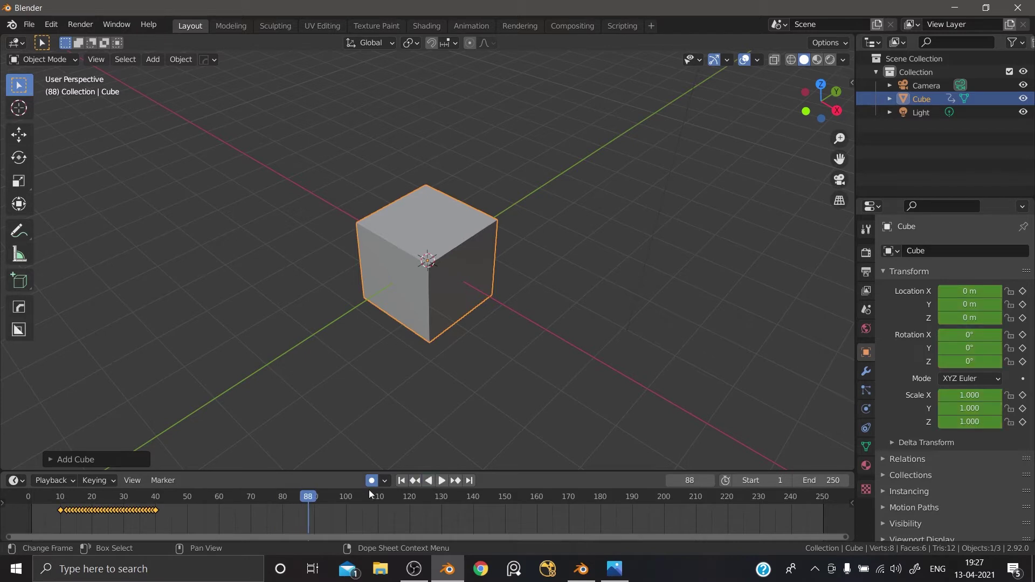
click(372, 481)
Step: Change the timeline area to a maximized Graph Editor and expand the cube's Object Transforms channels
drag(323, 472, 306, 435)
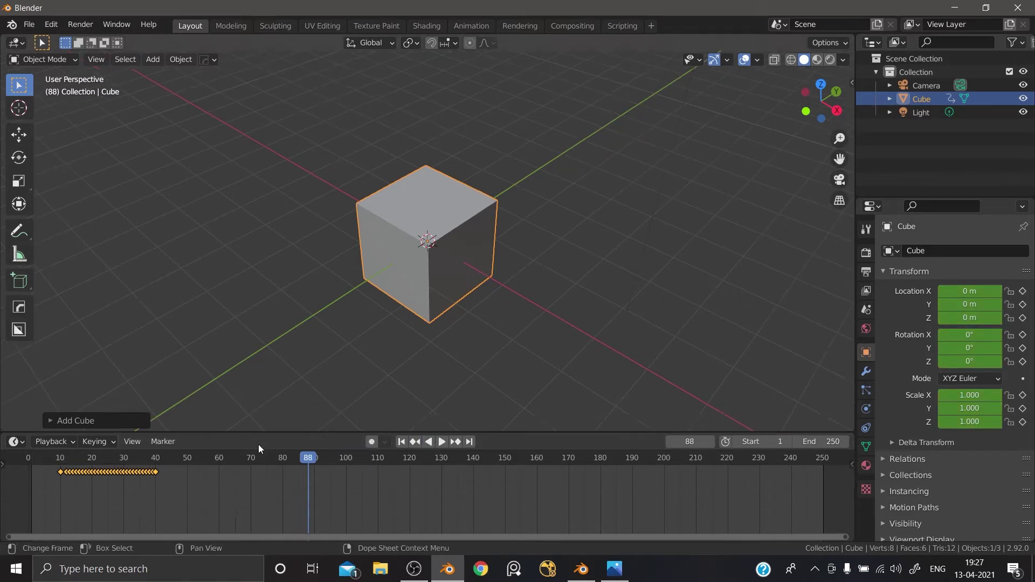
click(53, 441)
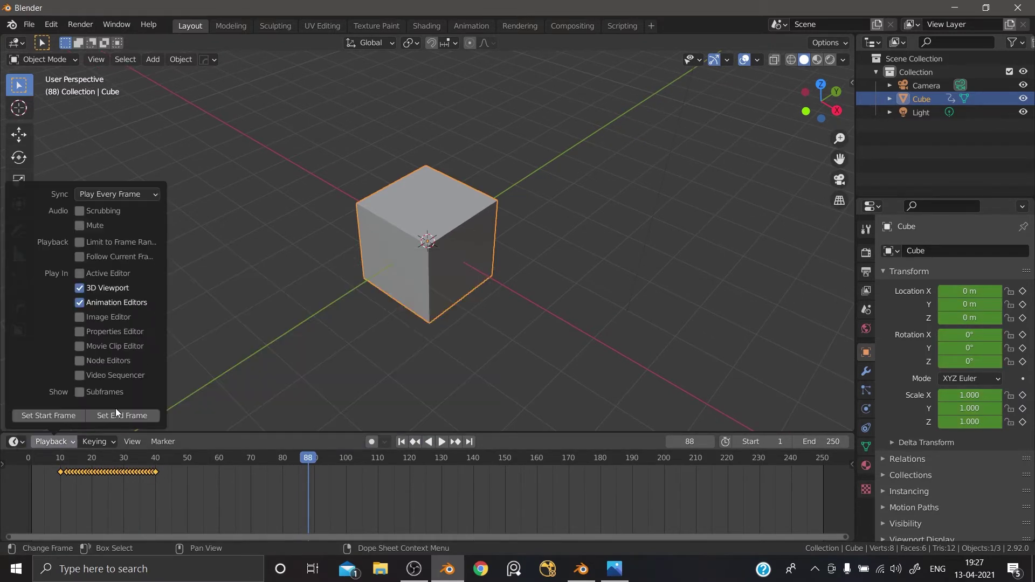
click(14, 441)
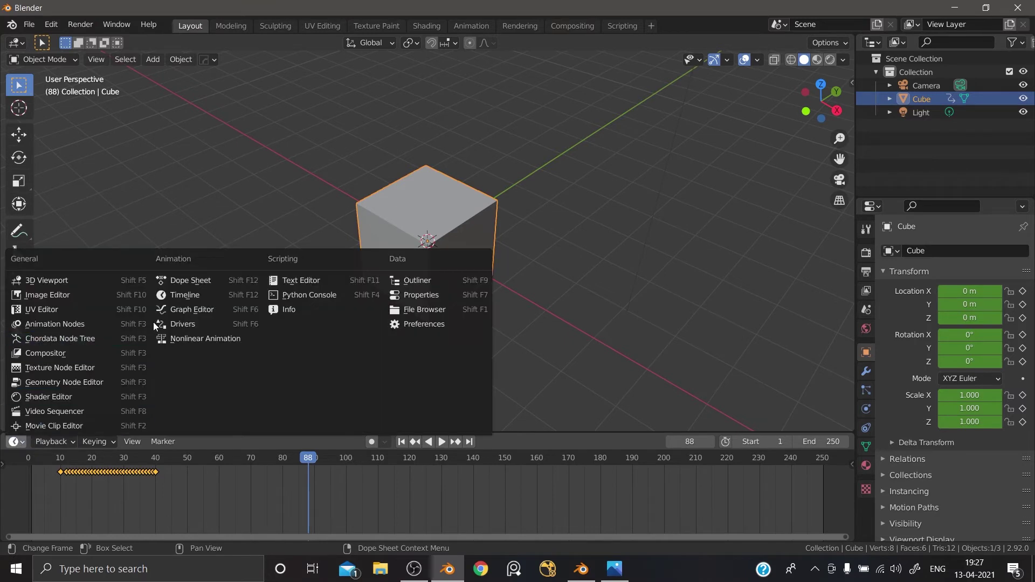
click(177, 310)
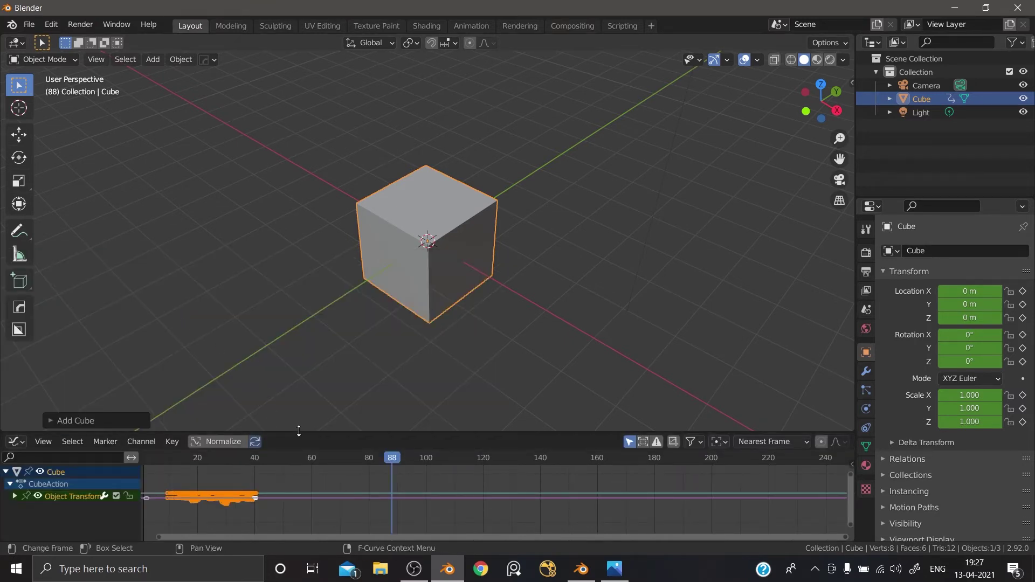
key(ctrl+space)
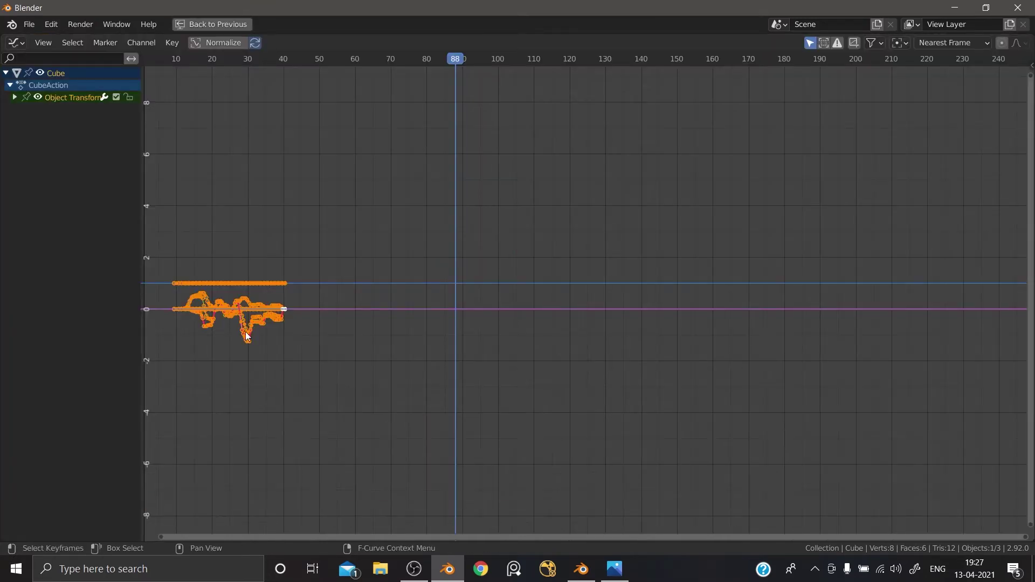
click(13, 98)
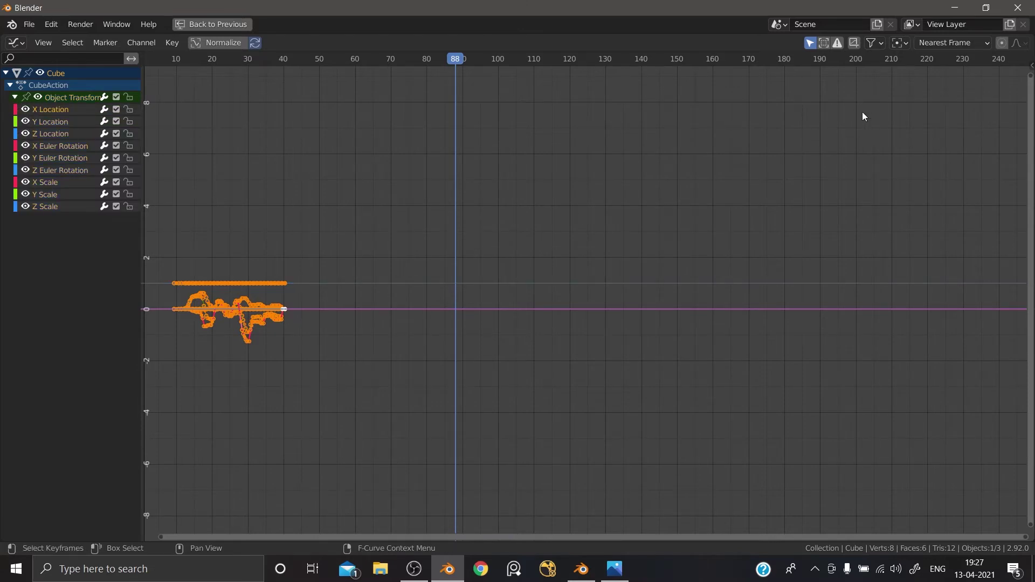
Step: Add a Generator modifier to the cube's X Location curve
key(n)
click(1029, 125)
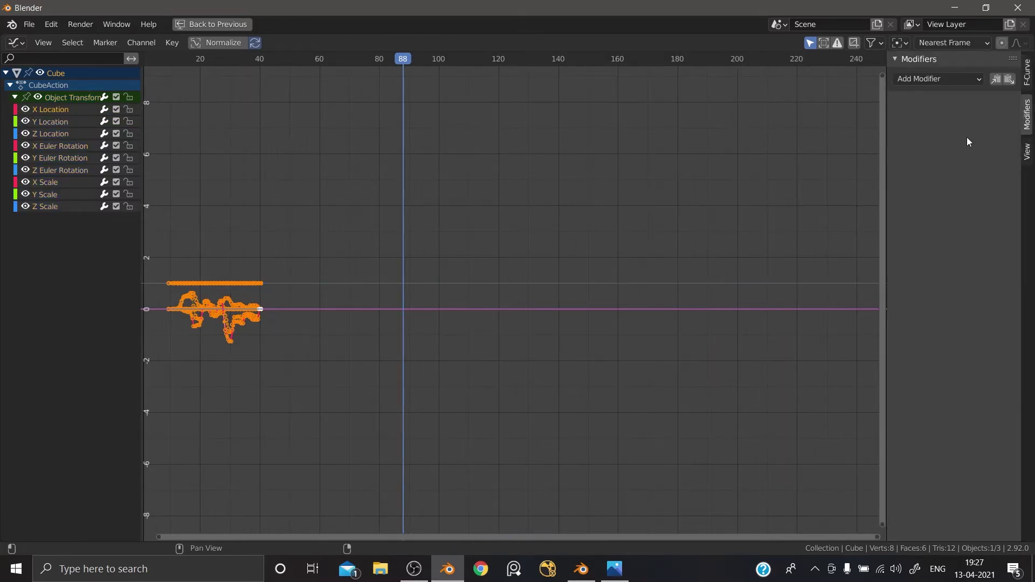
click(930, 79)
click(932, 91)
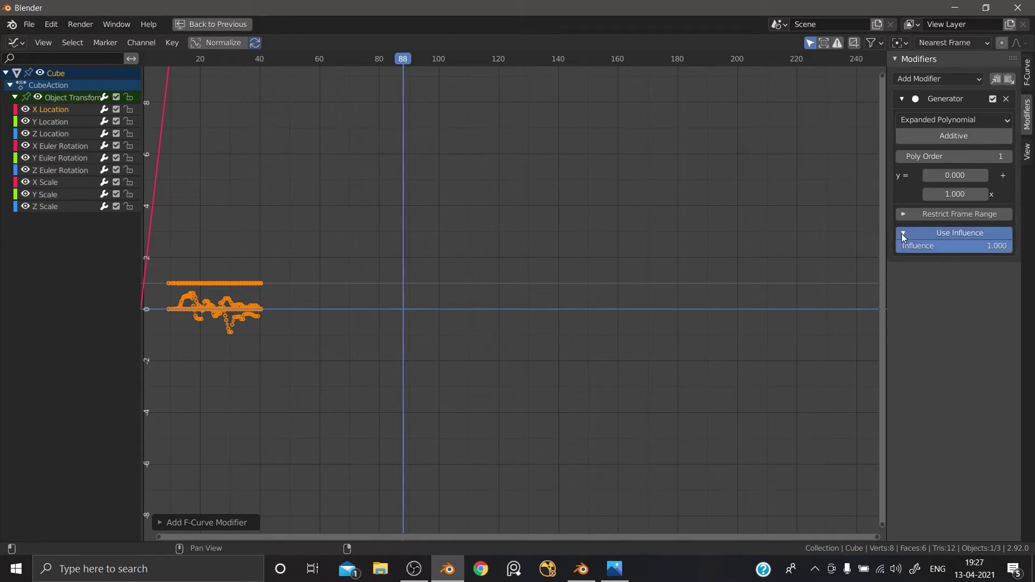
Step: Switch to the Blender 2.93 window and record freehand cube movement during playback with auto keying on
click(581, 568)
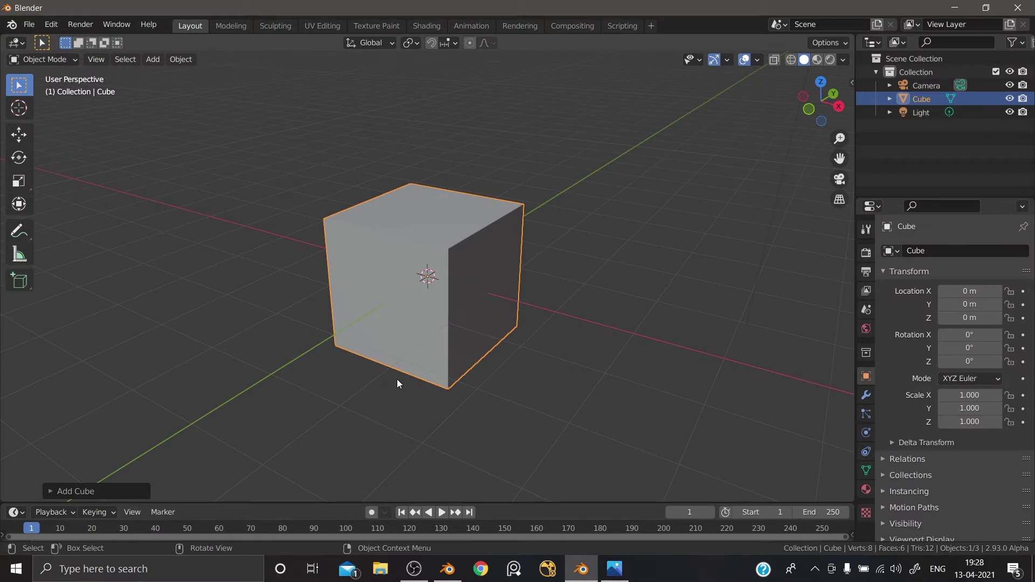
click(371, 513)
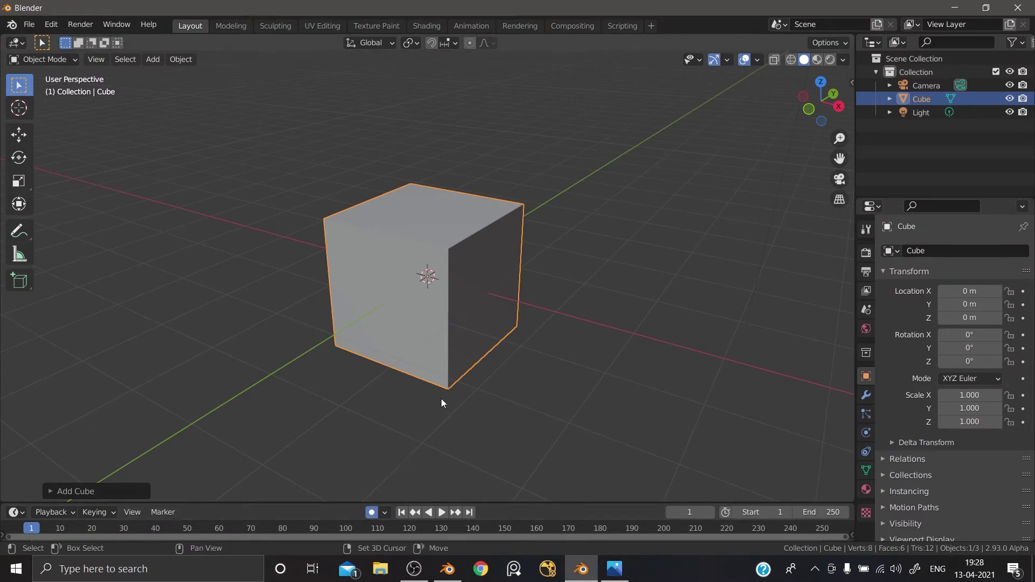
key(space)
key(g)
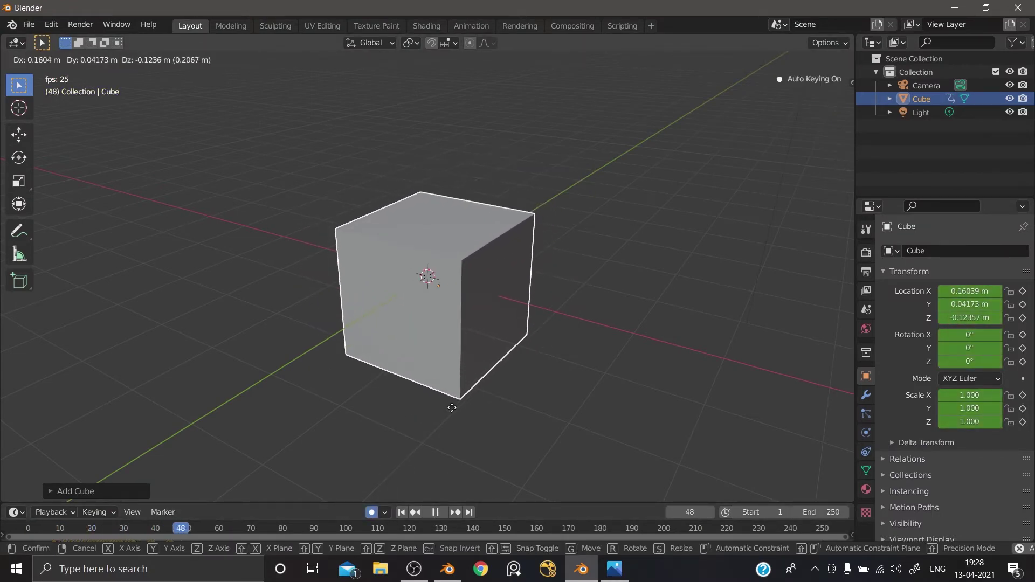
click(467, 426)
key(space)
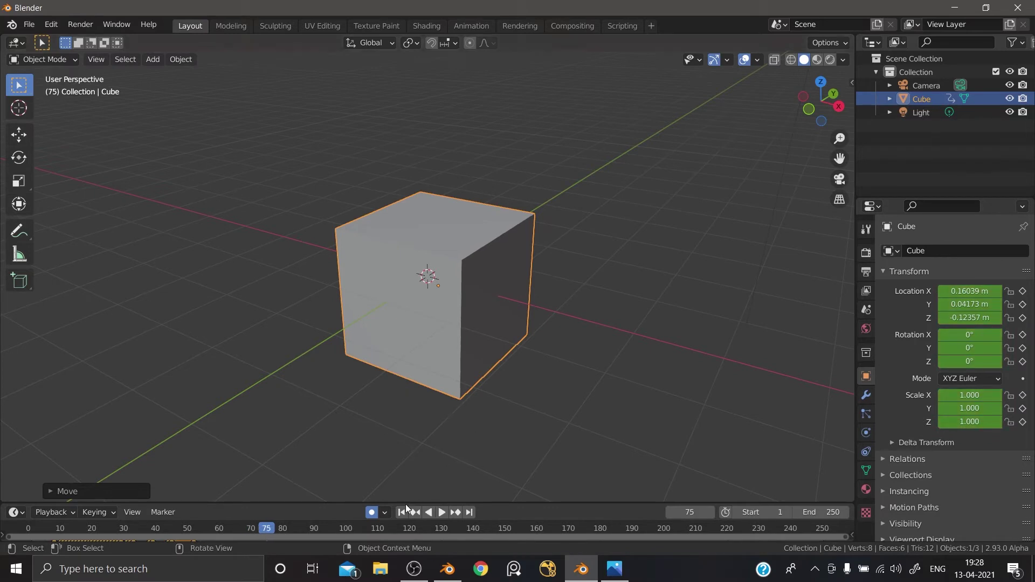
Step: Scrub the enlarged timeline back to frame 0 and change that area to a maximized Graph Editor
drag(402, 502, 403, 423)
drag(257, 457, 28, 449)
click(20, 432)
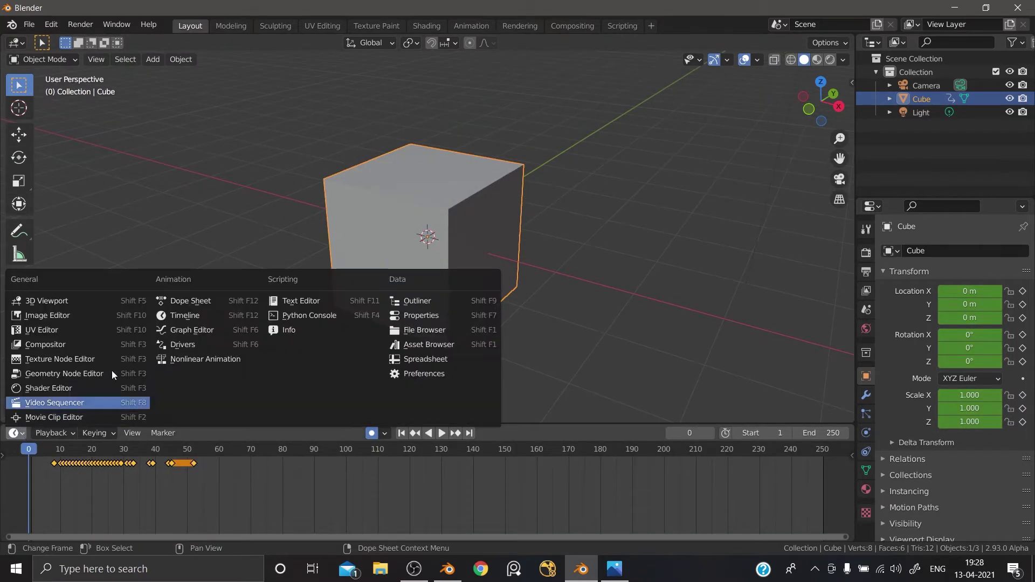
click(180, 330)
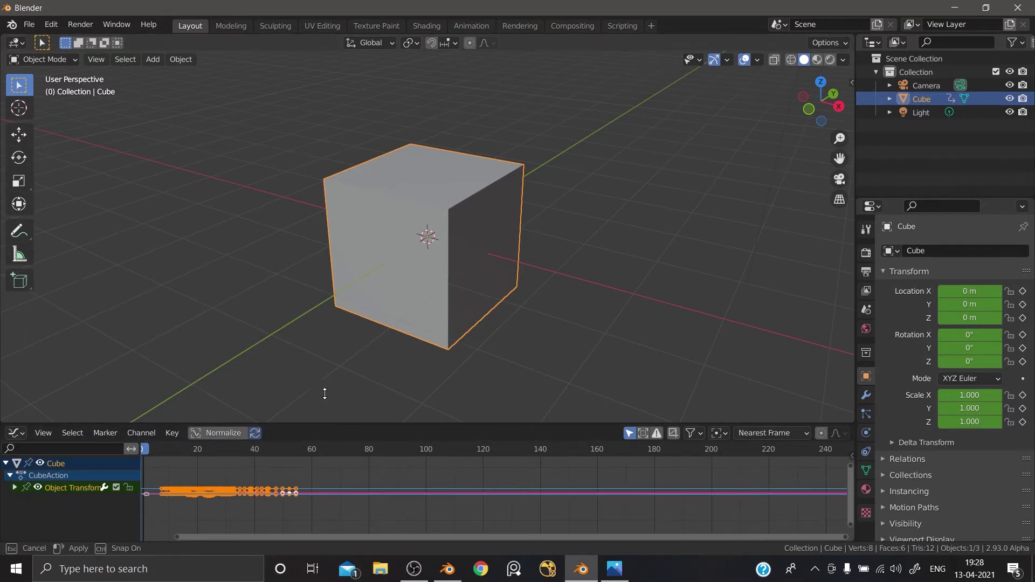
drag(350, 425, 369, 390)
key(ctrl+space)
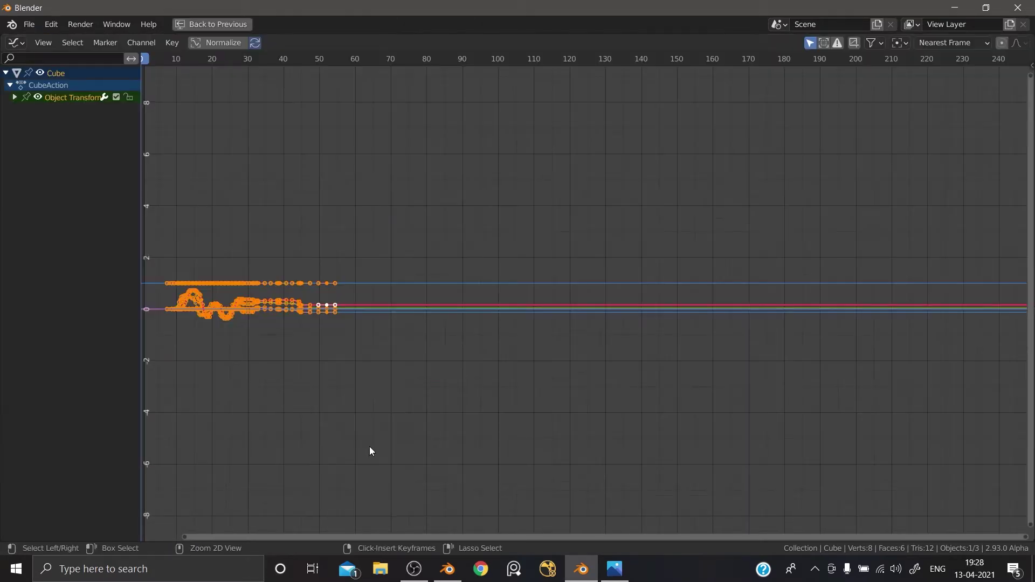
Step: Expand the cube's Object Transforms channels and add a Generator modifier to the X Location curve
click(15, 97)
click(38, 111)
key(n)
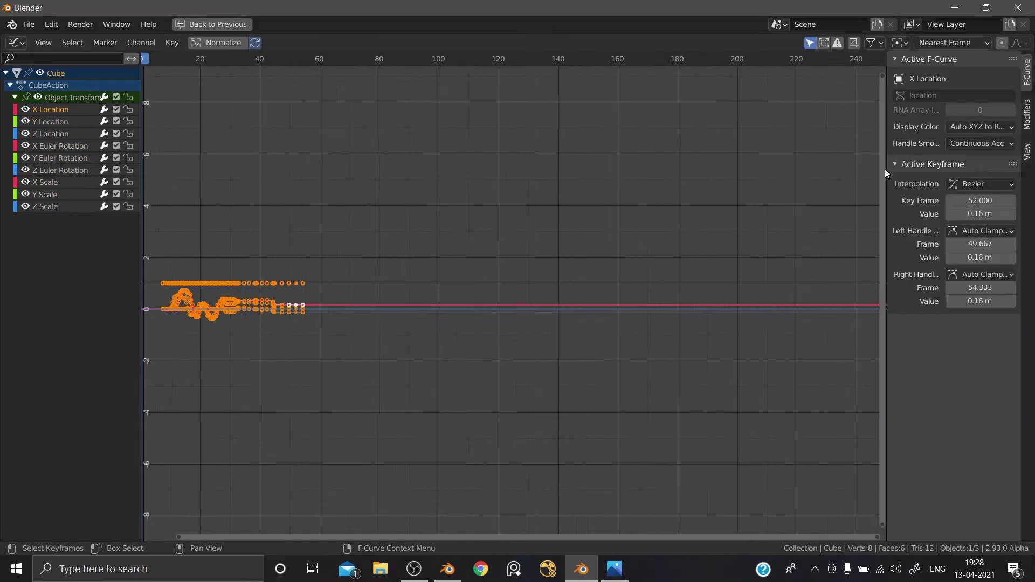
click(1027, 113)
click(938, 63)
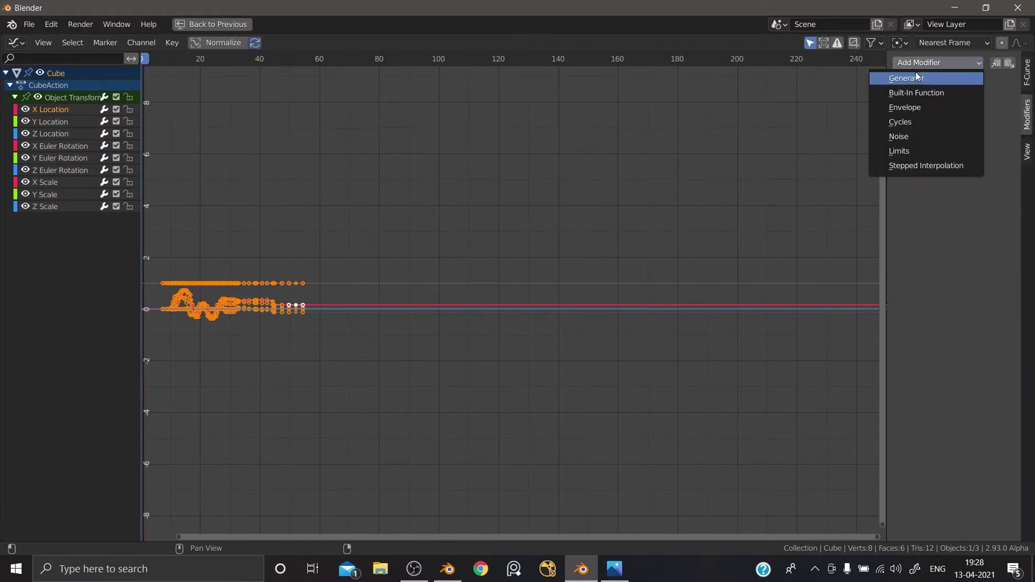
click(916, 78)
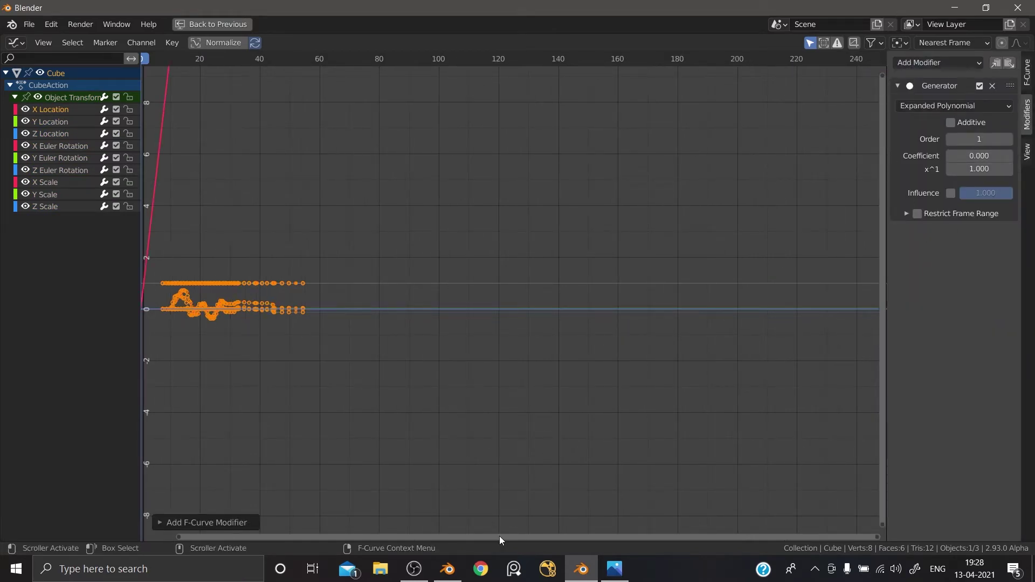
Step: Compare the Generator modifier's layout and Additive option between the Blender 2.92 and 2.93 windows
click(448, 571)
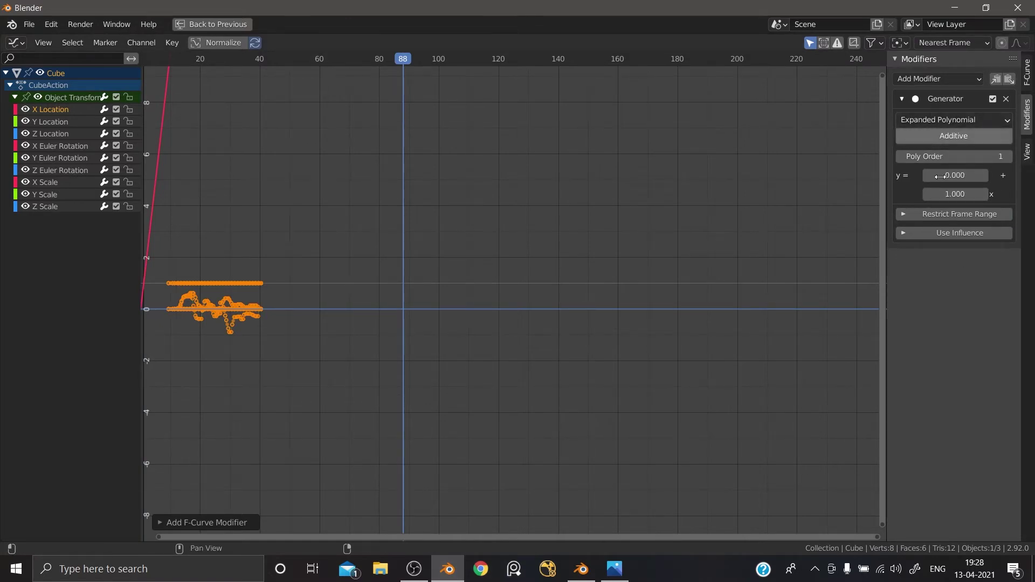
click(588, 576)
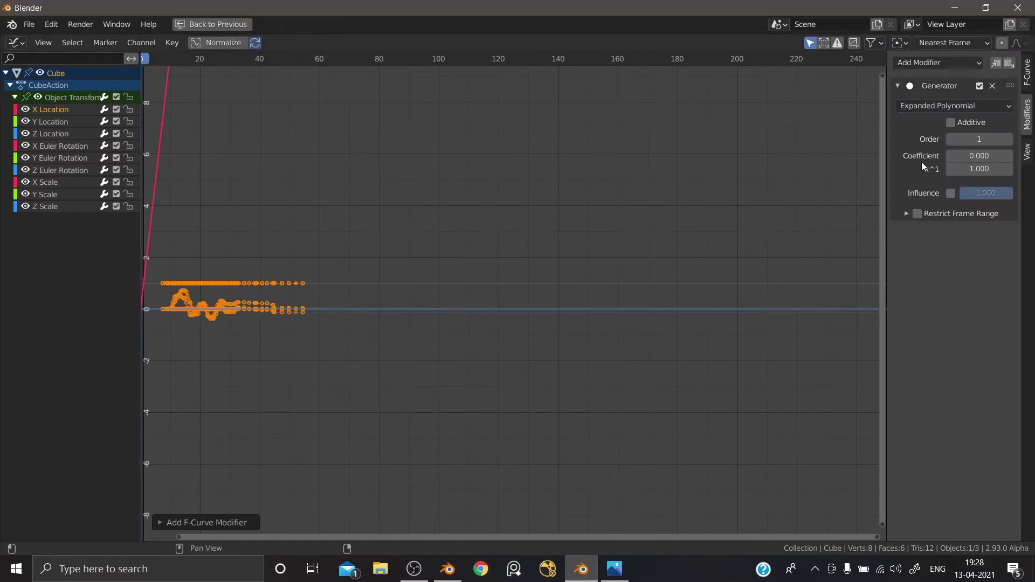
click(952, 123)
click(448, 568)
click(953, 136)
click(954, 136)
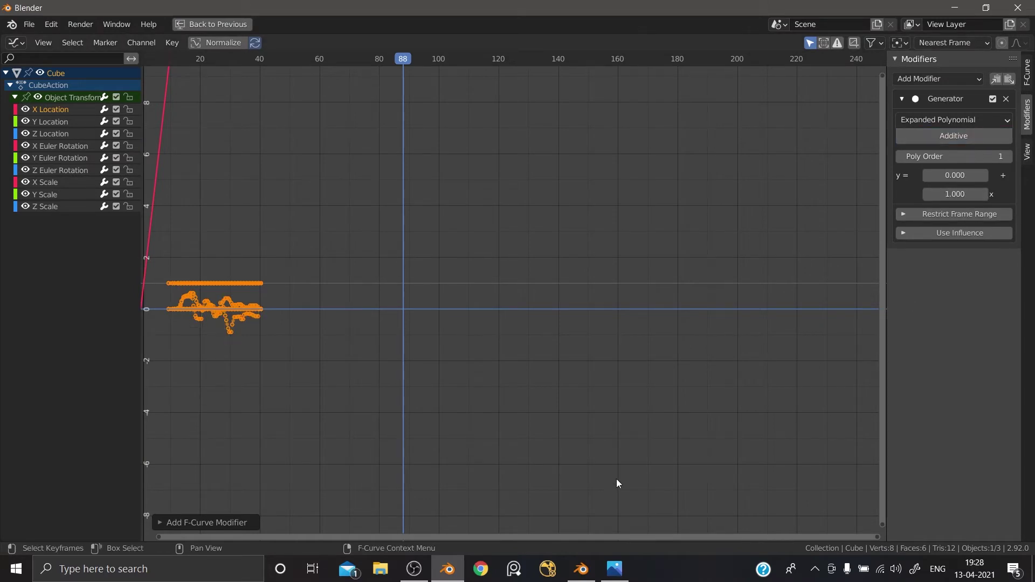
click(581, 569)
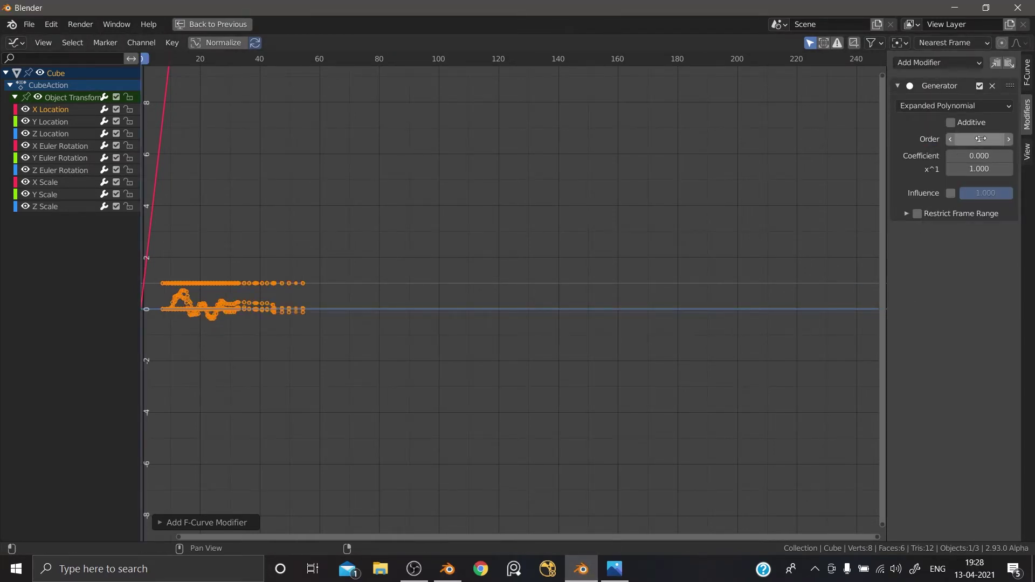
click(448, 569)
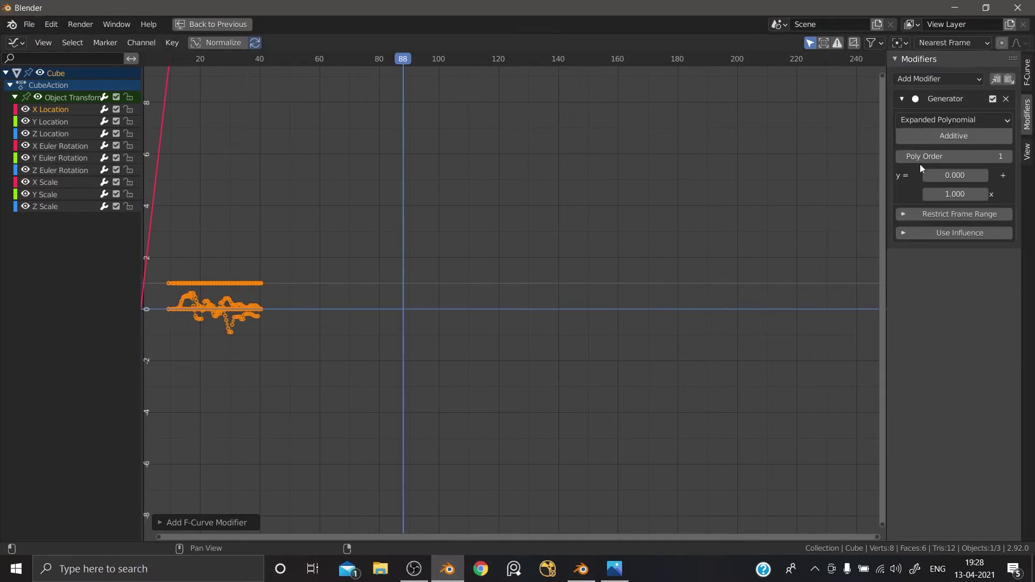
click(582, 569)
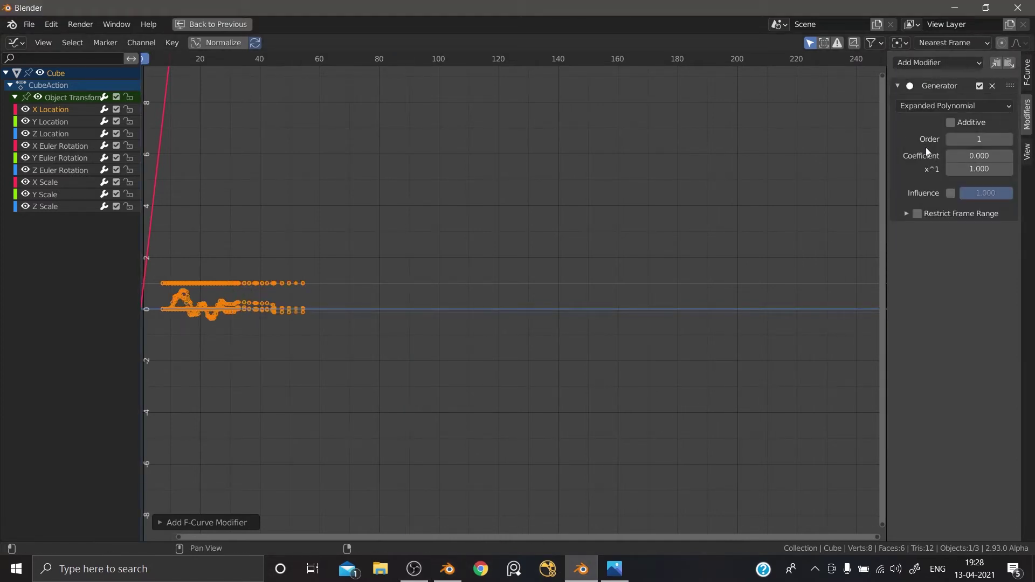
click(950, 62)
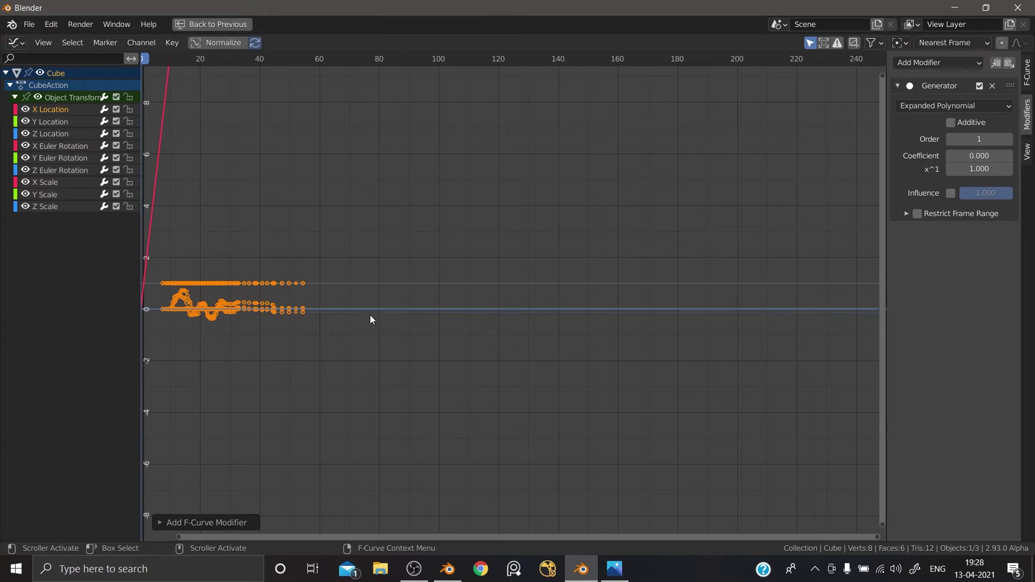
Step: Restore the Graph Editor to its normal size and browse the Desktop folder in the file-opening dialog without opening a file
key(ctrl+space)
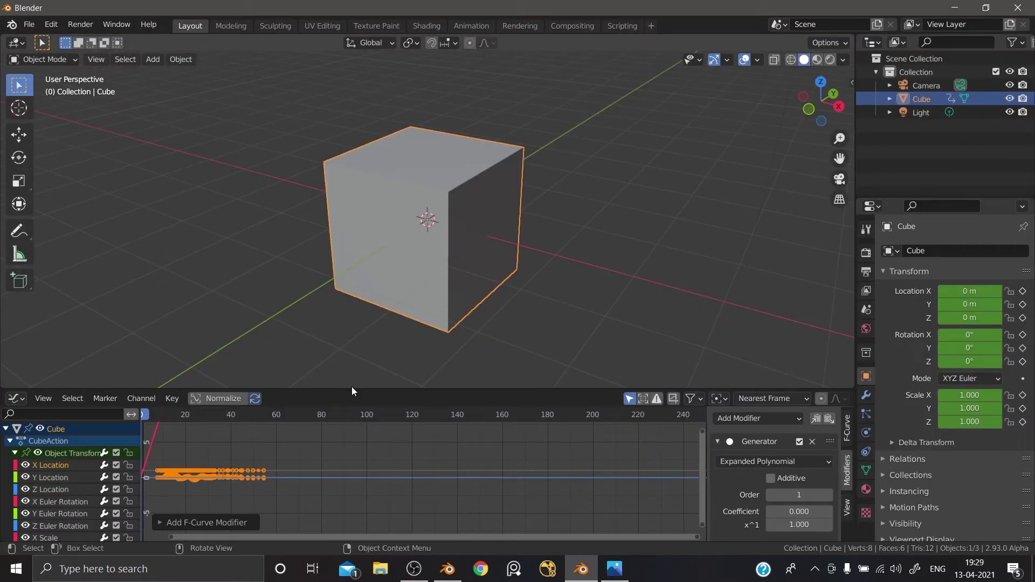
click(29, 24)
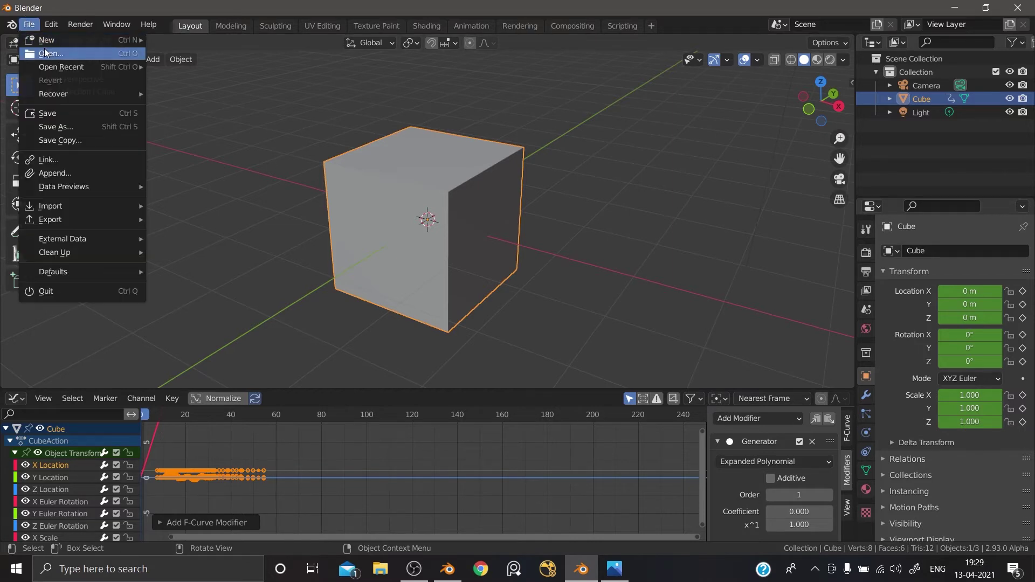
click(50, 53)
click(541, 305)
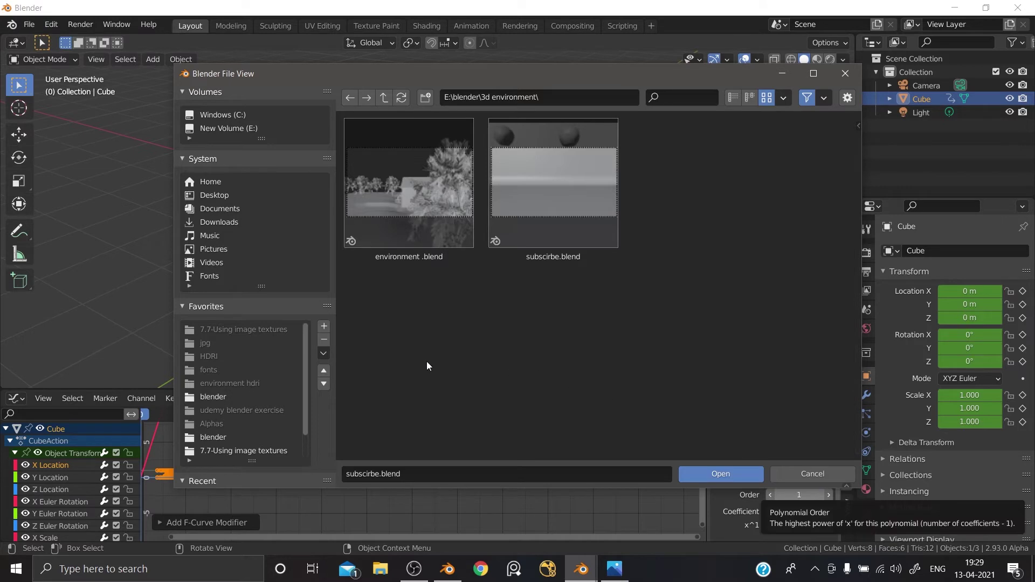
click(215, 196)
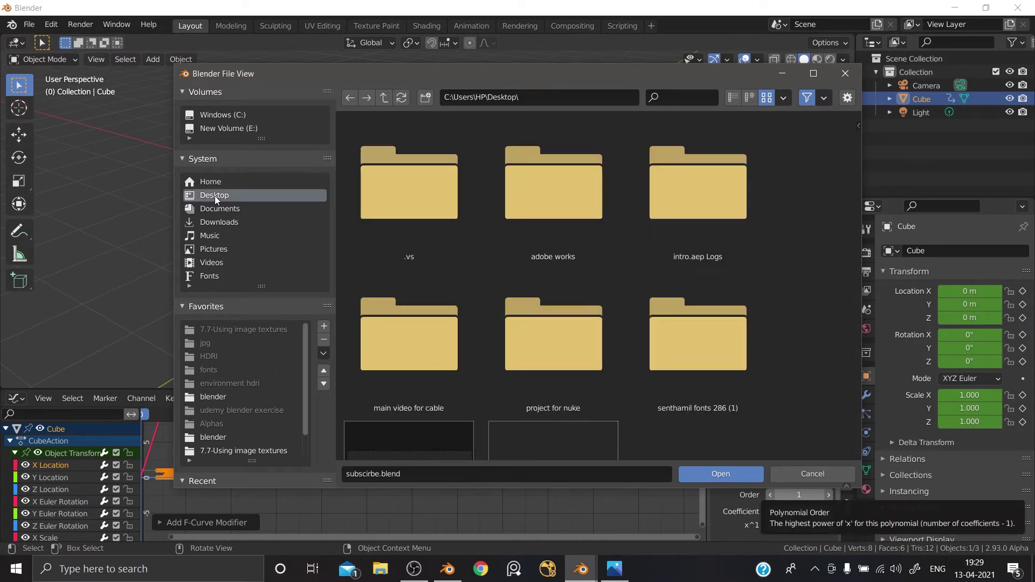
scroll(802, 225, down, 4)
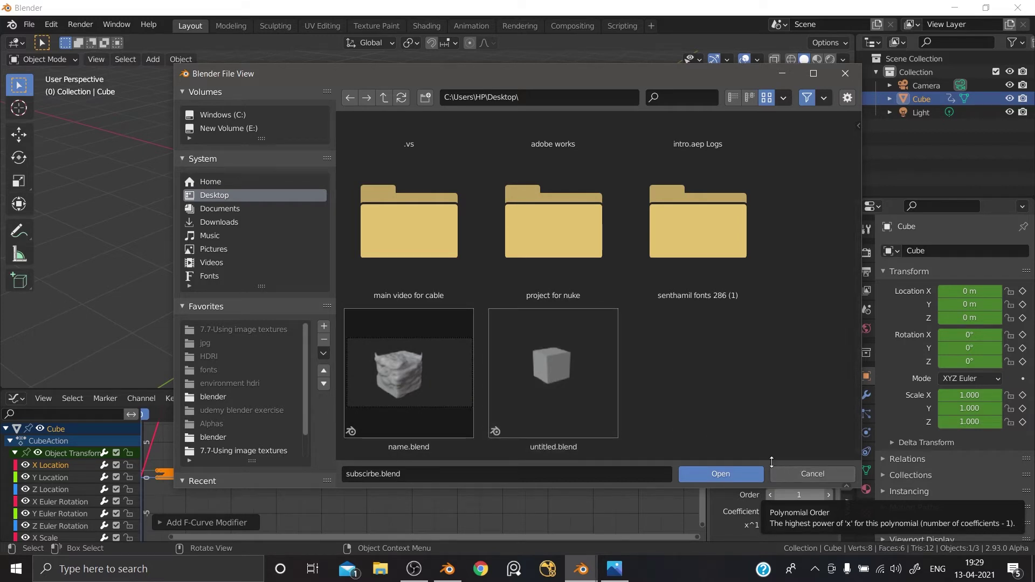
click(804, 481)
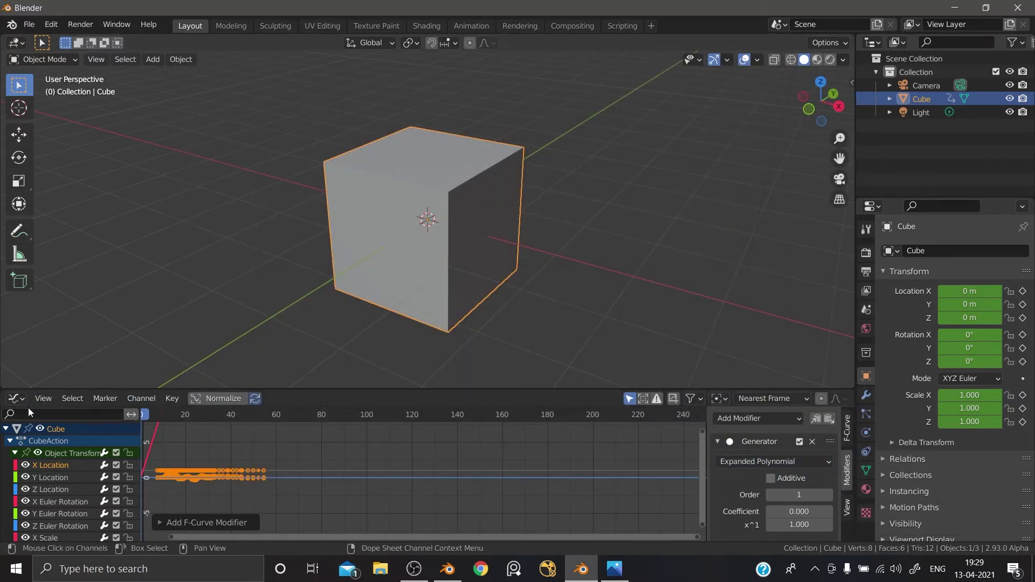
Step: In the Blender 2.92 window, change the restored Graph Editor to a Geometry Node Editor and create a new node tree for the cube
click(452, 575)
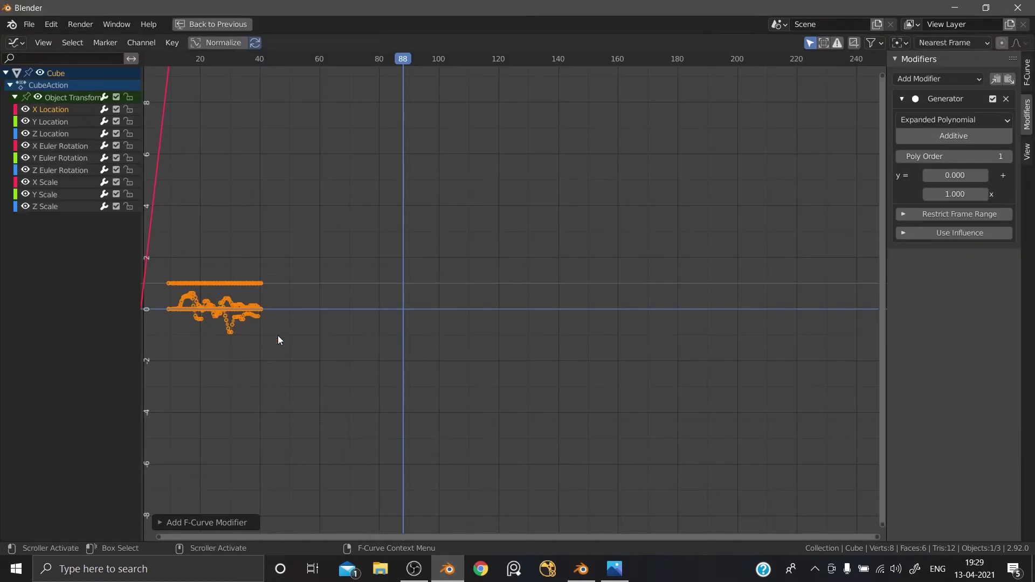
key(ctrl+space)
click(18, 445)
click(17, 443)
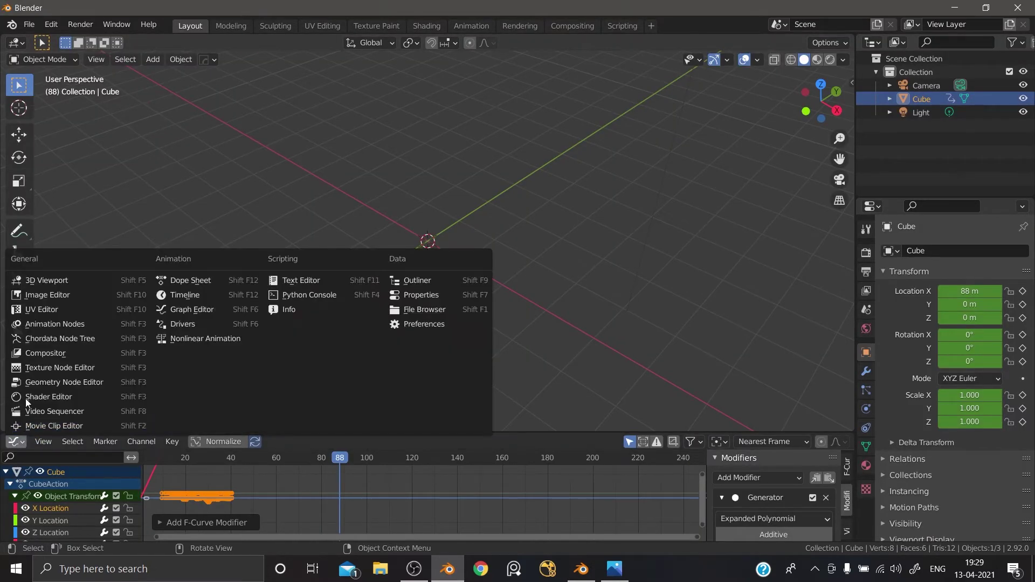
click(56, 382)
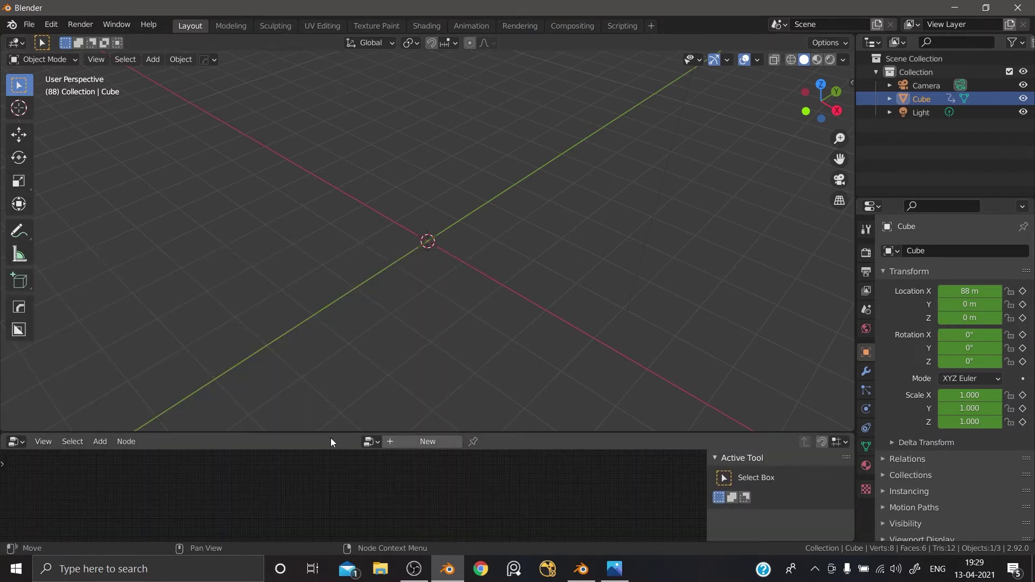
drag(329, 435, 331, 357)
click(399, 364)
scroll(354, 489, up, 7)
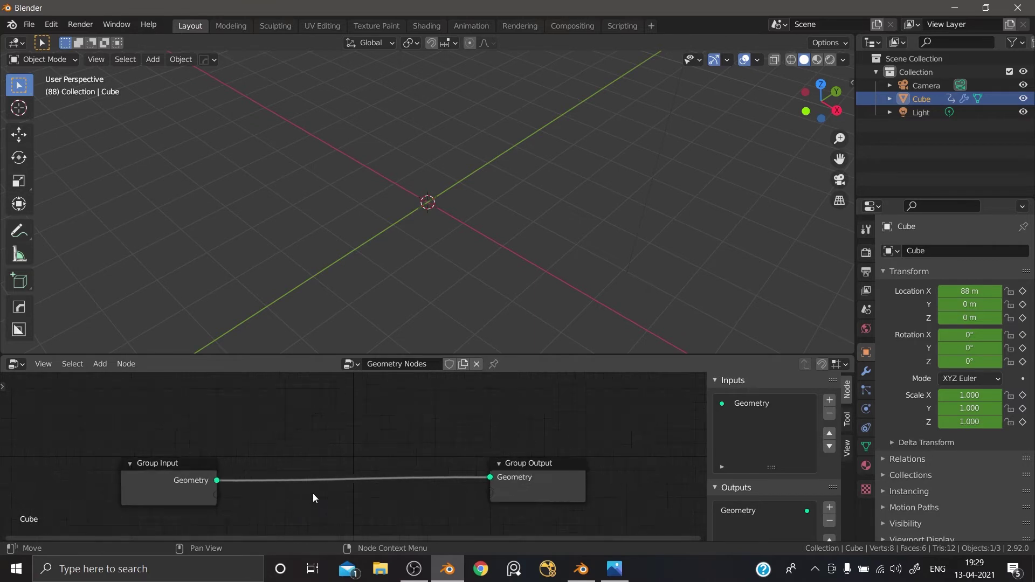
Step: Link the Group Input's Geometry output to the Group Output's empty socket to add a second Geometry output
middle_drag(312, 494, 319, 430)
scroll(294, 458, up, 2)
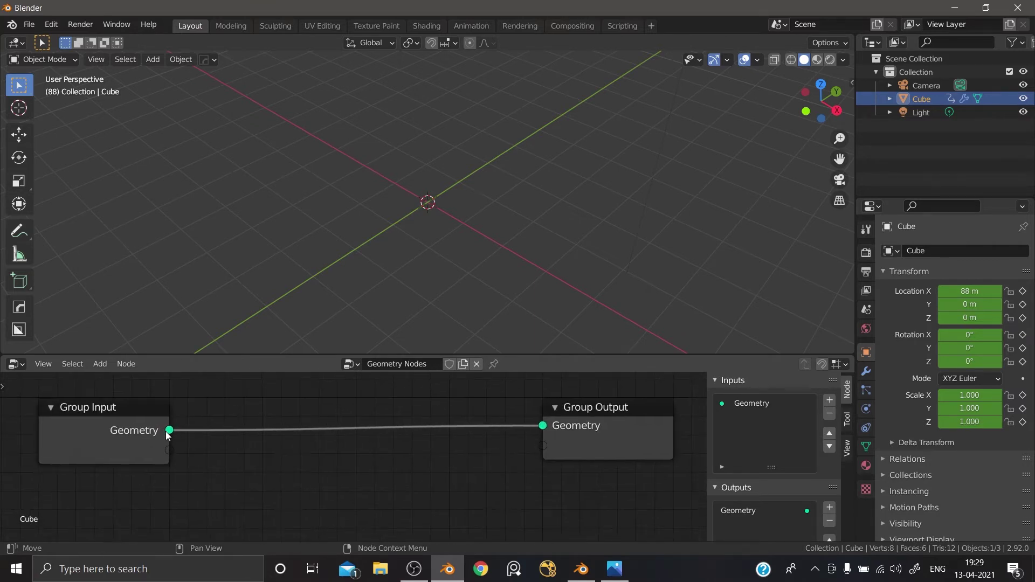
drag(169, 433, 501, 450)
scroll(213, 459, up, 2)
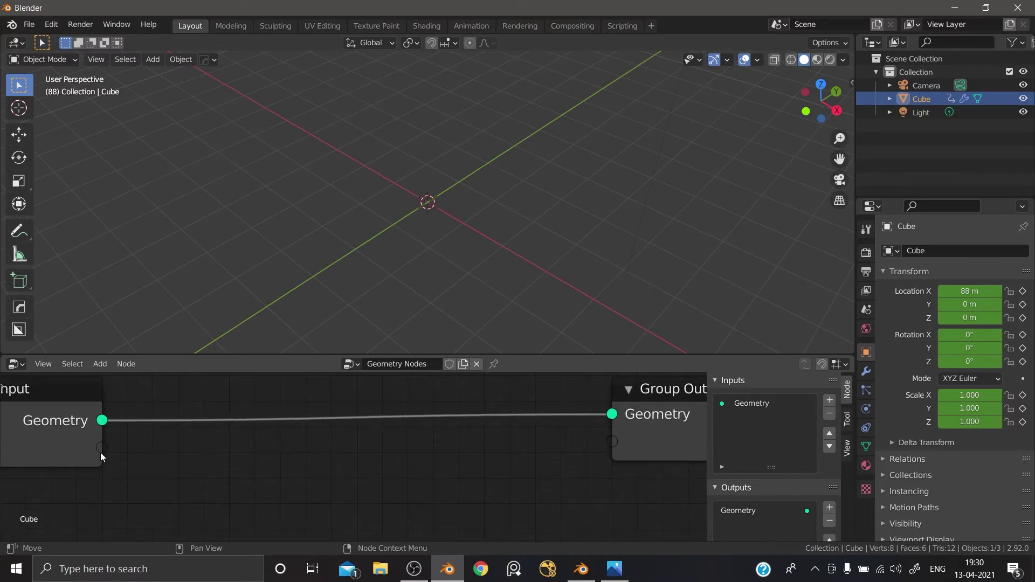
scroll(383, 488, down, 1)
drag(138, 427, 575, 444)
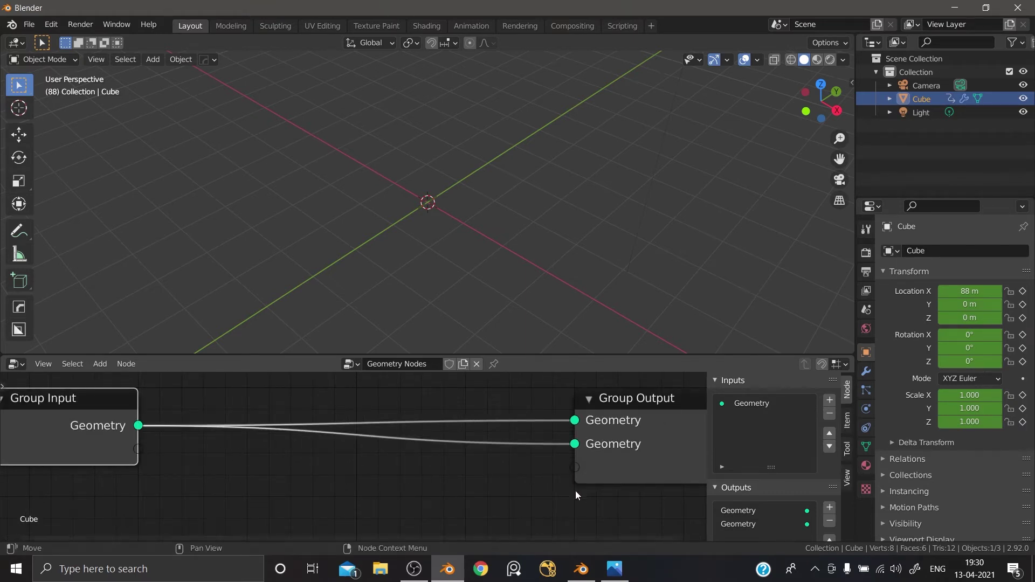
scroll(579, 470, down, 1)
Step: In the Blender 2.93 window, change the Graph Editor to a Geometry Node Editor and create a new node tree for the cube
click(582, 569)
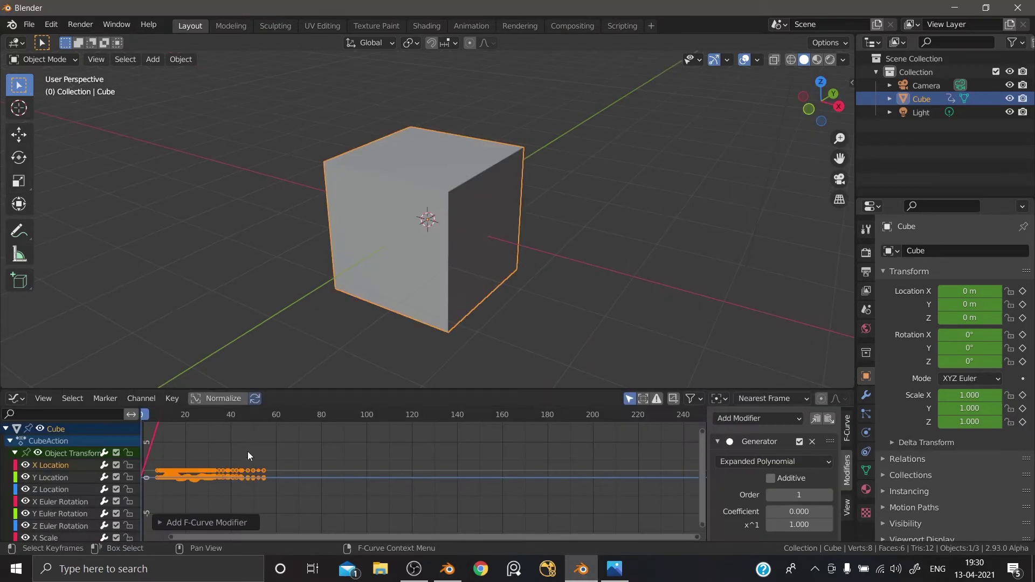
click(21, 399)
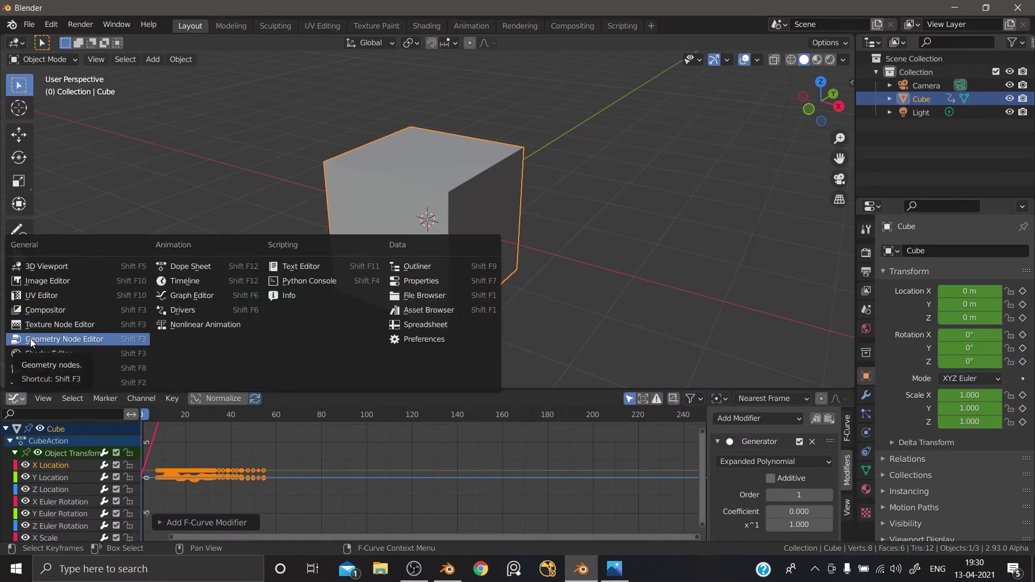
click(30, 339)
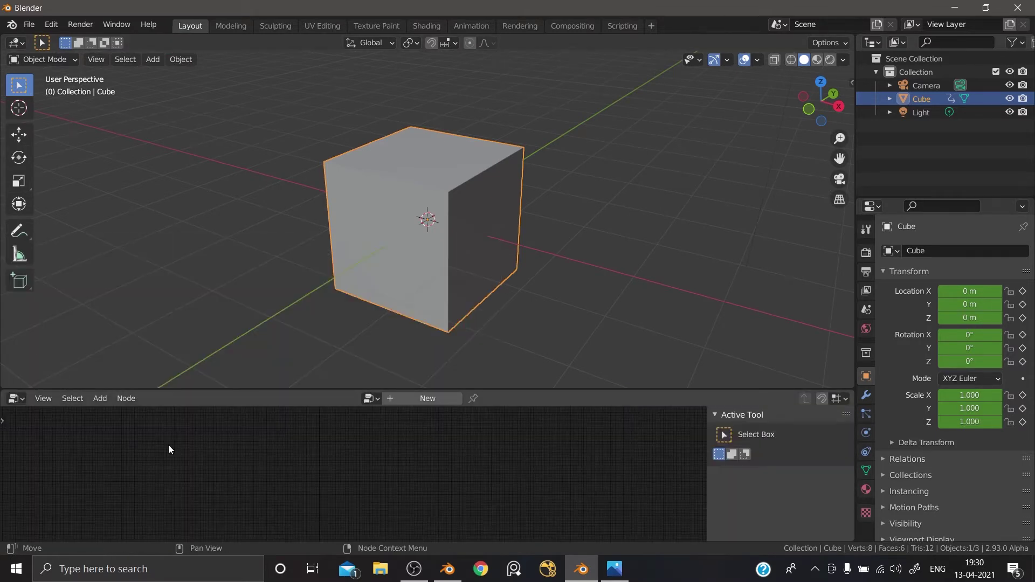
click(416, 399)
scroll(339, 507, up, 7)
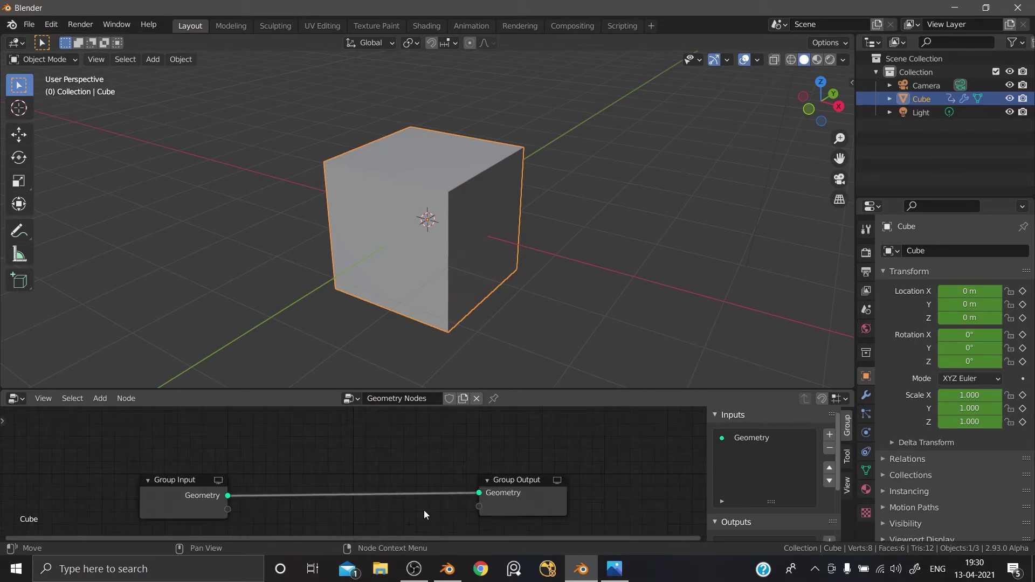
scroll(399, 490, up, 1)
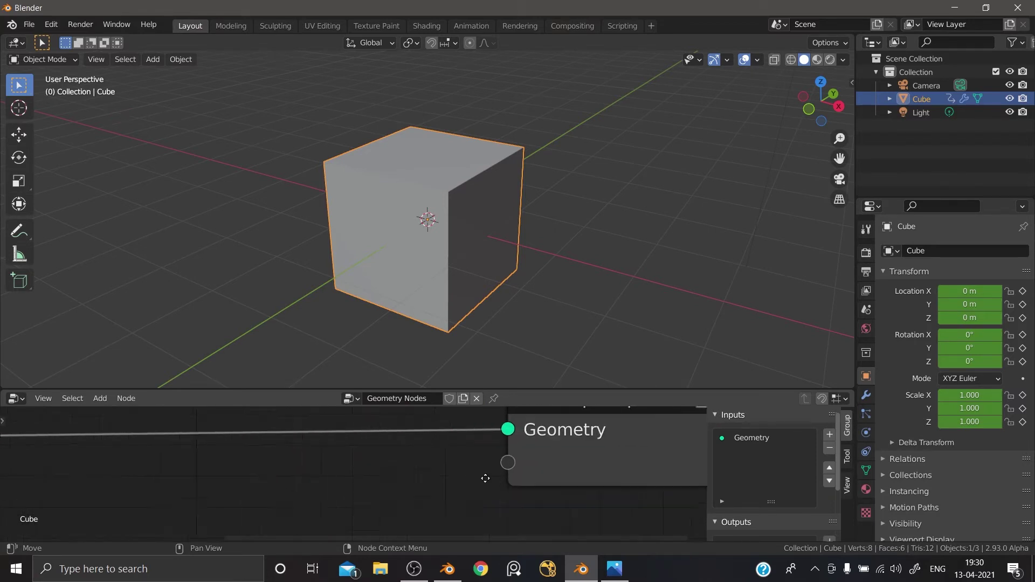
middle_drag(493, 477, 438, 493)
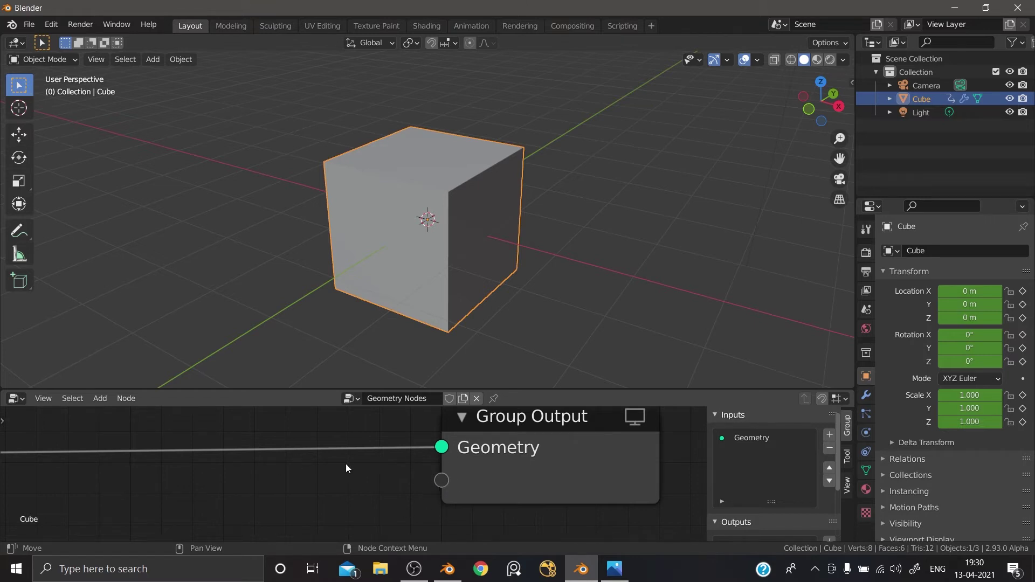
scroll(348, 464, down, 2)
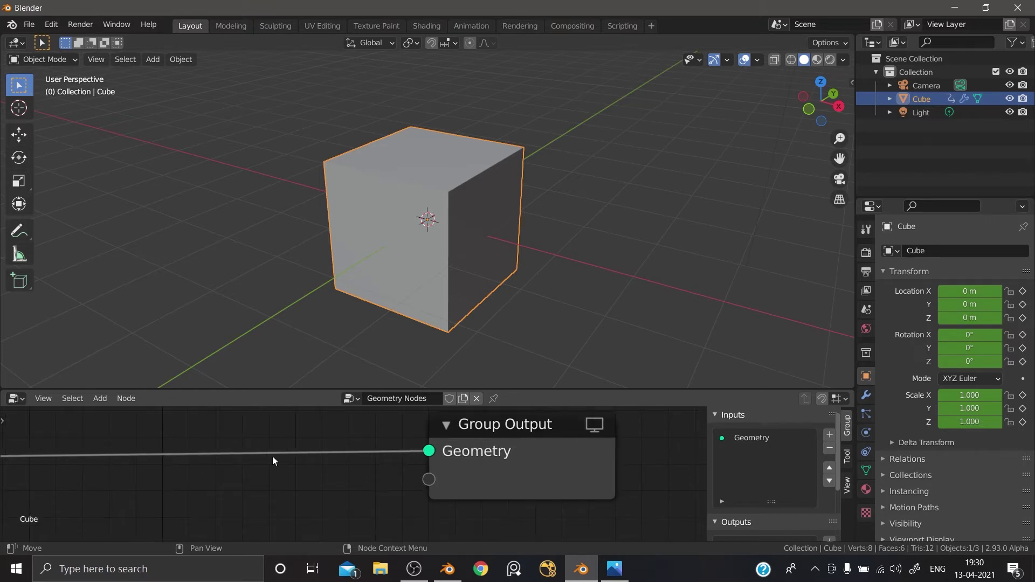
scroll(272, 460, down, 1)
middle_drag(273, 460, 381, 476)
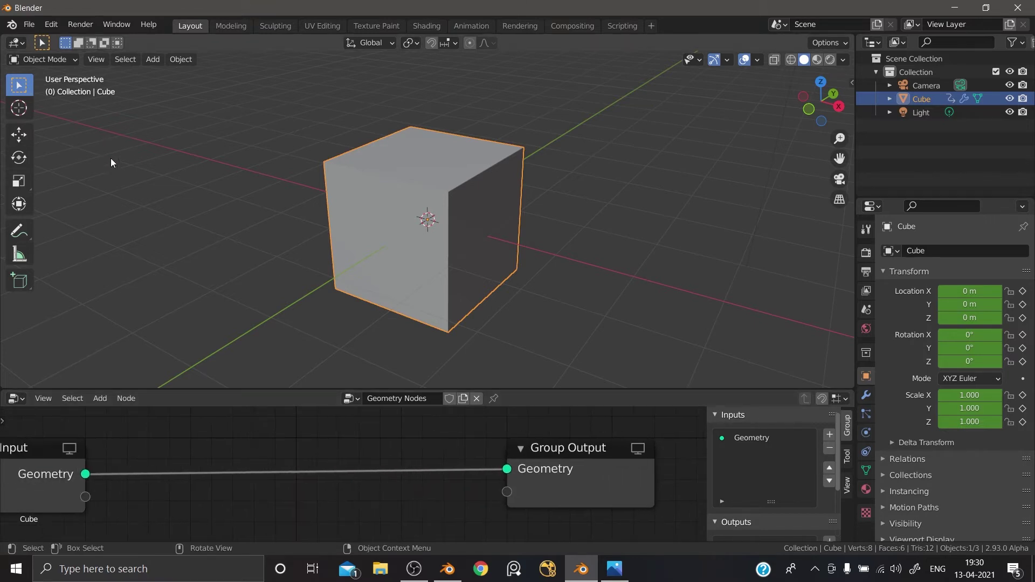
Step: Switch to the Blender 2.92 window, open a new window to check its layout, and close it again
click(444, 578)
click(114, 24)
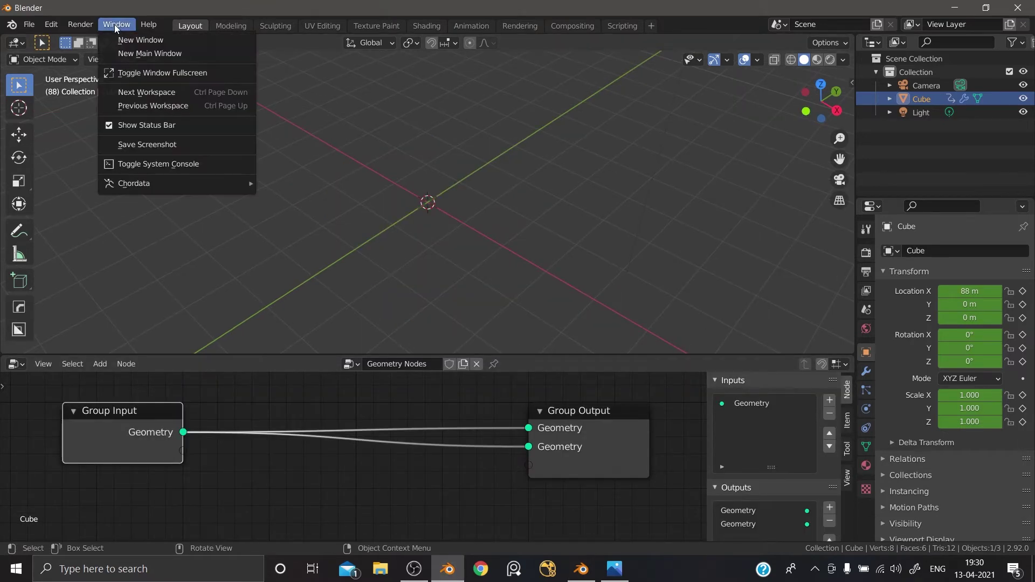
click(125, 40)
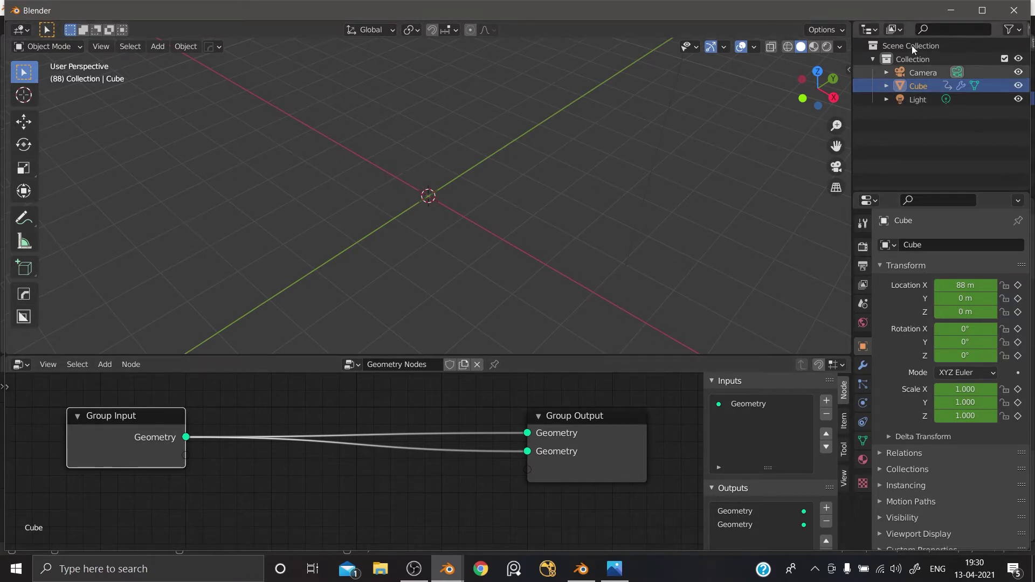
click(1013, 10)
Step: Switch to the Blender 2.93 window, open a new window to compare its layout, and close it again
click(581, 569)
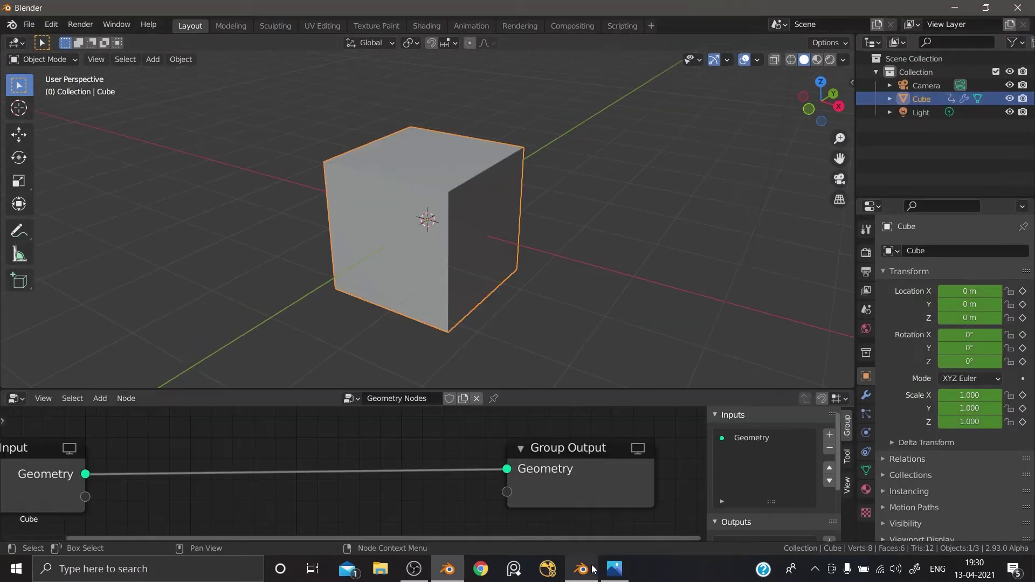
click(116, 24)
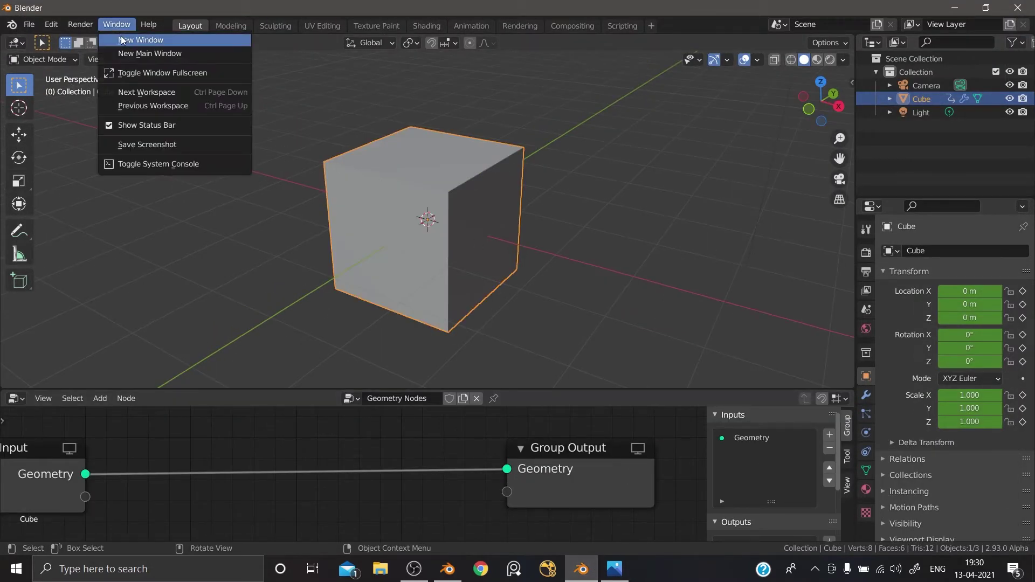
click(125, 40)
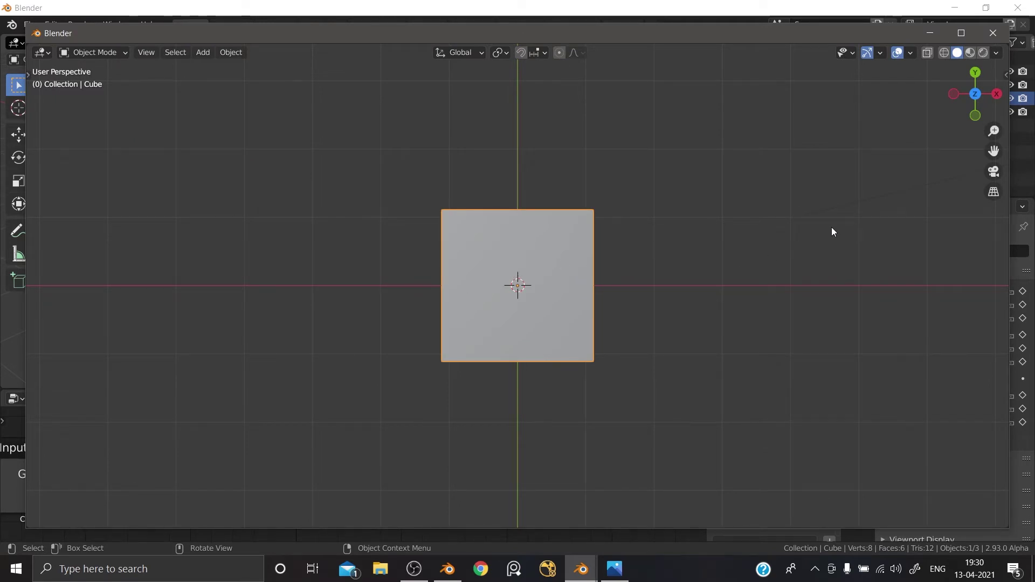
click(993, 33)
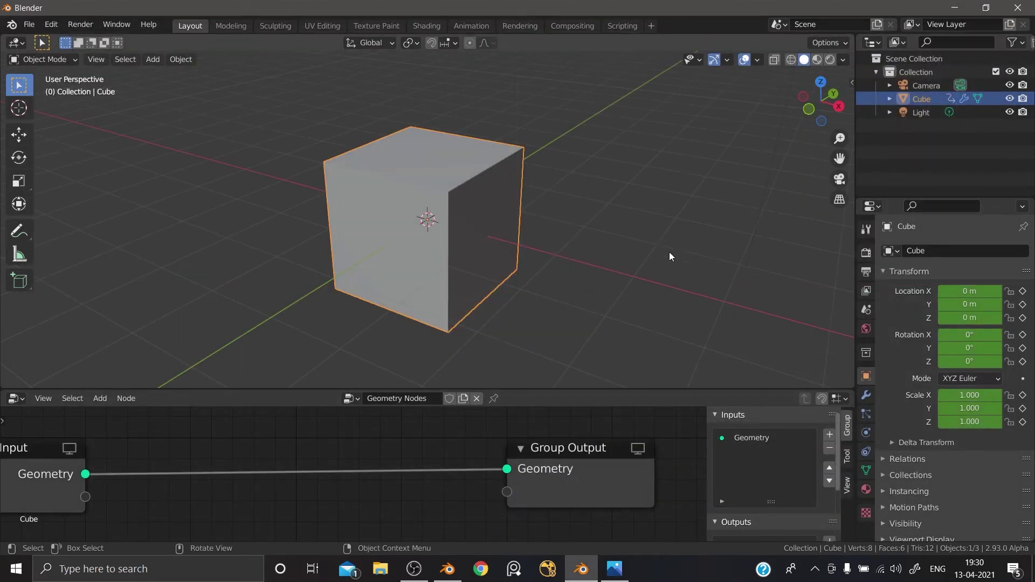
Step: In the Blender 2.92 window, remove the Geometry Nodes modifier from the cube
click(447, 569)
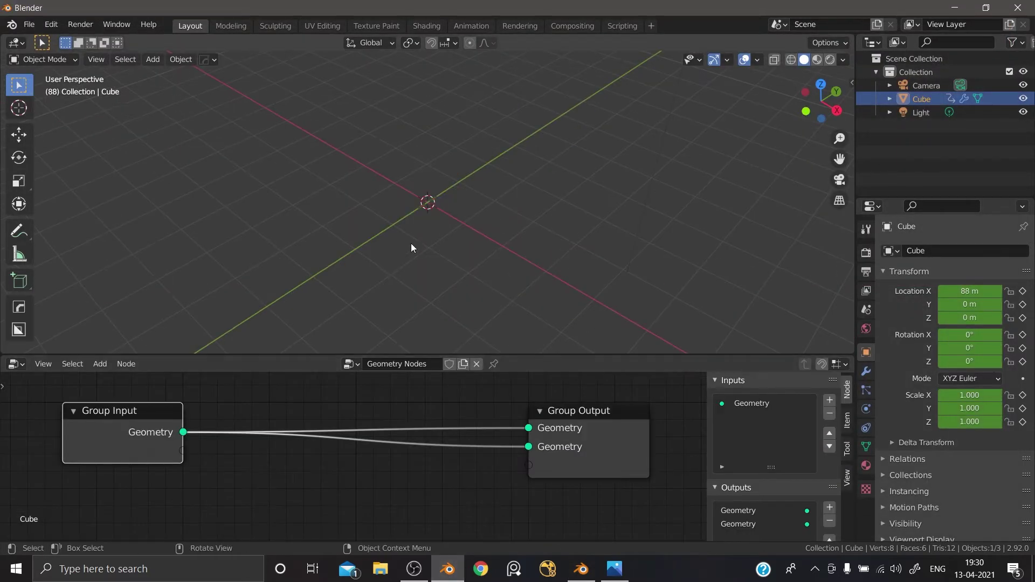
key(shift+a)
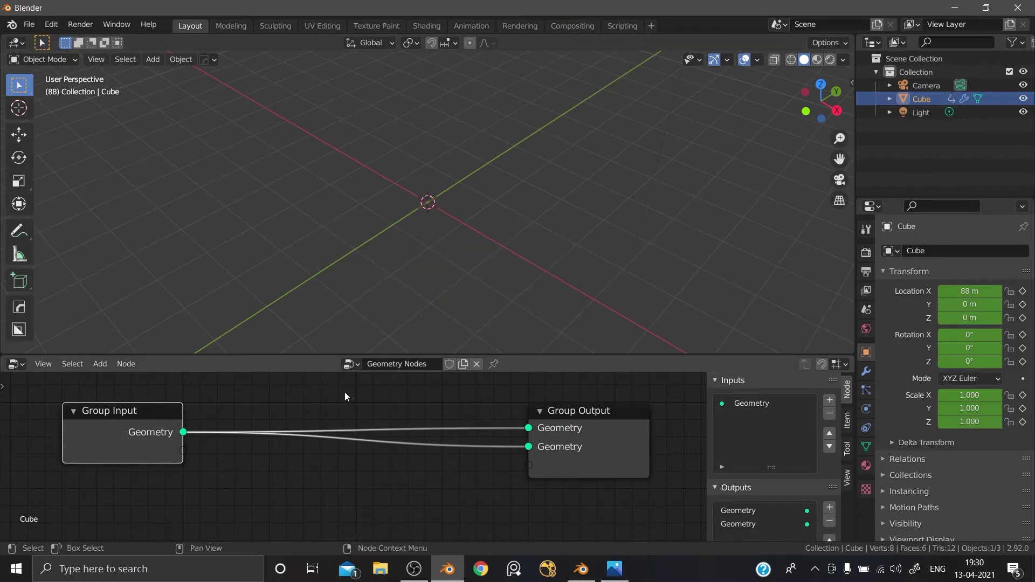
click(866, 371)
click(1005, 275)
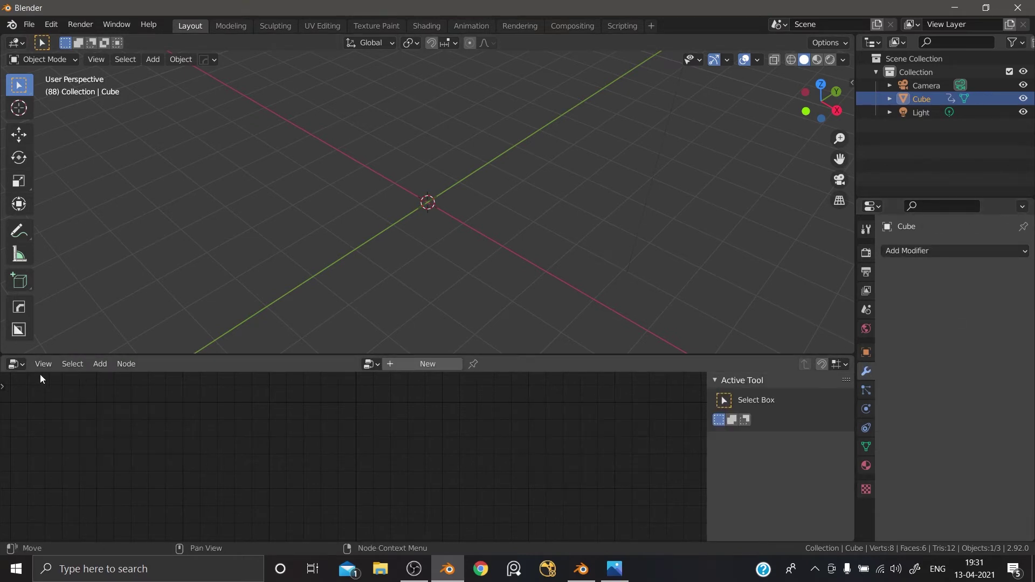
Step: Change the Geometry Node Editor to a Graph Editor and delete the Generator modifier from the cube's X Location curve
click(24, 363)
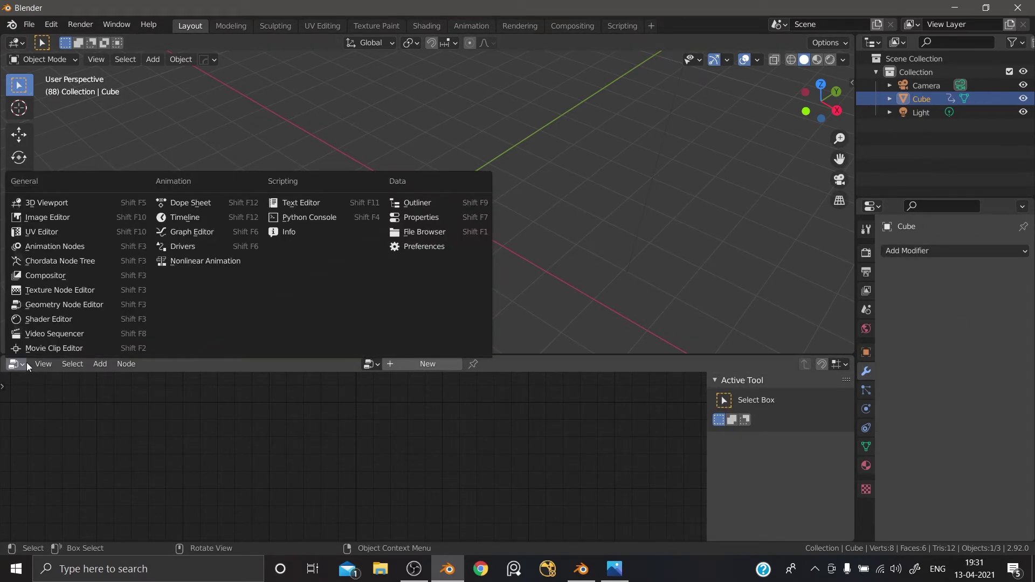
click(181, 232)
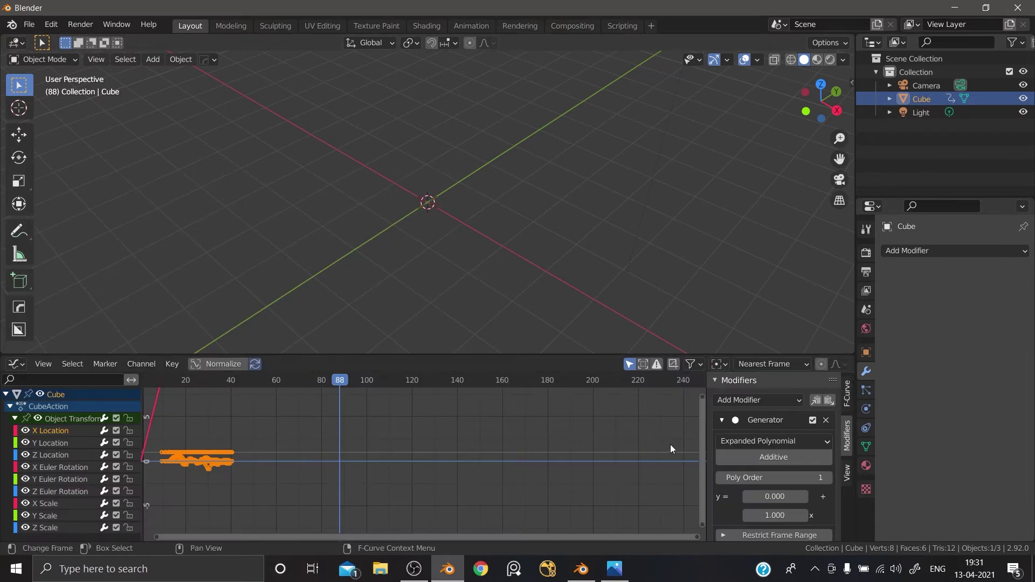
click(827, 421)
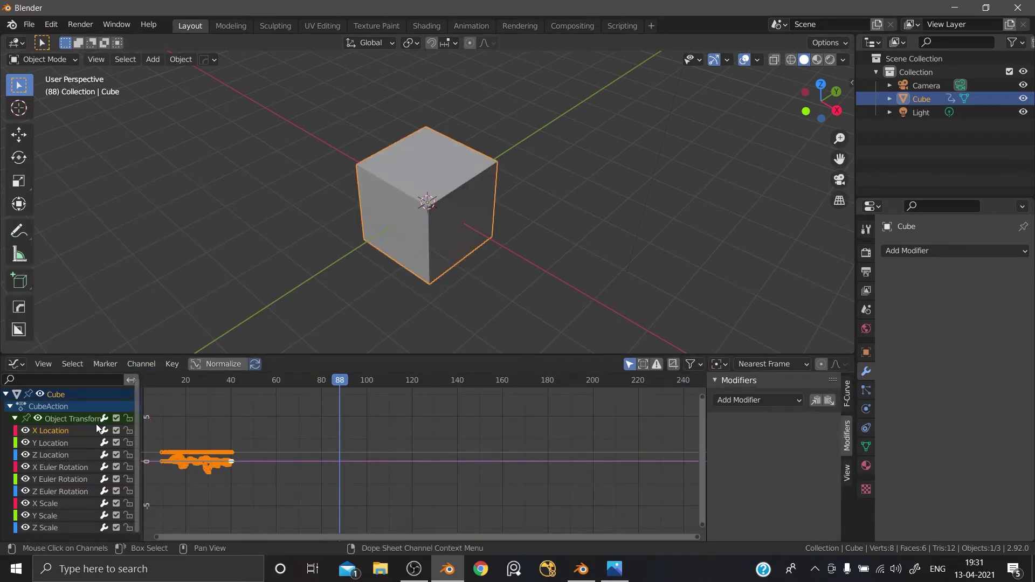
Step: Change the Graph Editor to a Timeline and shrink it to a narrow strip to enlarge the 3D viewport
click(21, 364)
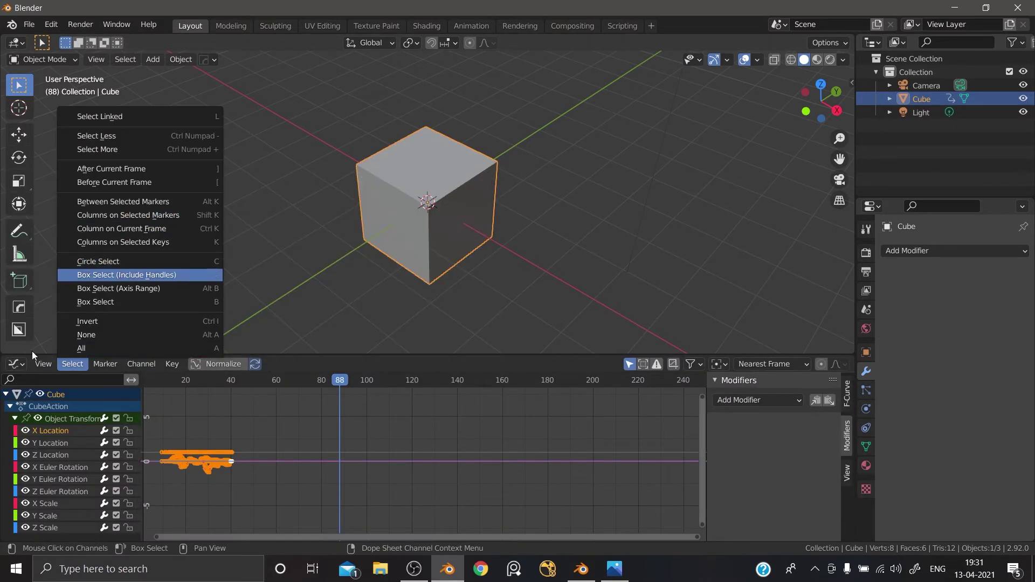
click(19, 364)
click(173, 220)
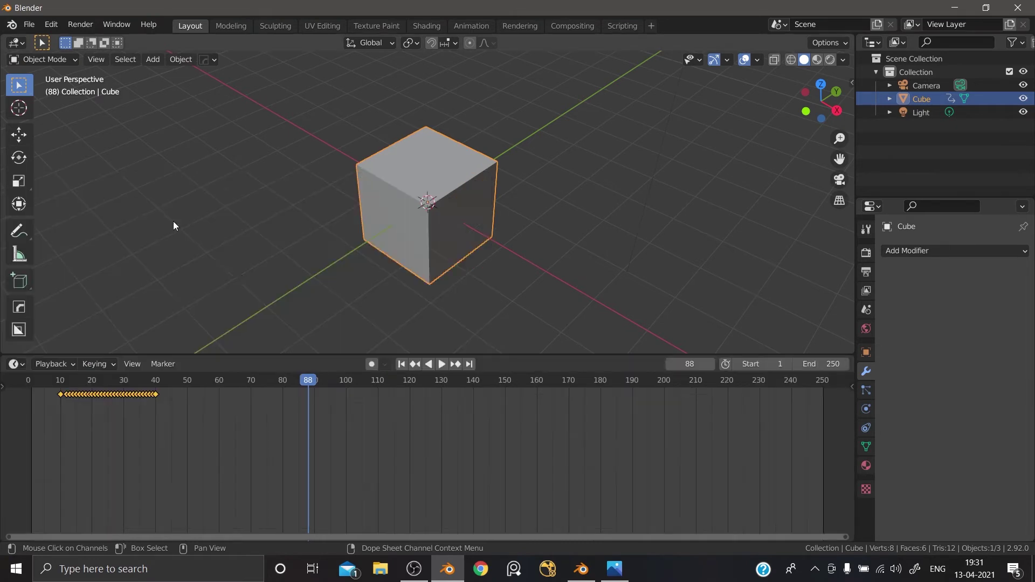
drag(294, 353, 269, 499)
Step: In camera view, enable the Camera to View lock and orbit the camera to about X 0.65 m, Y -7.94 m, Z 1.54 m
middle_drag(355, 413, 364, 377)
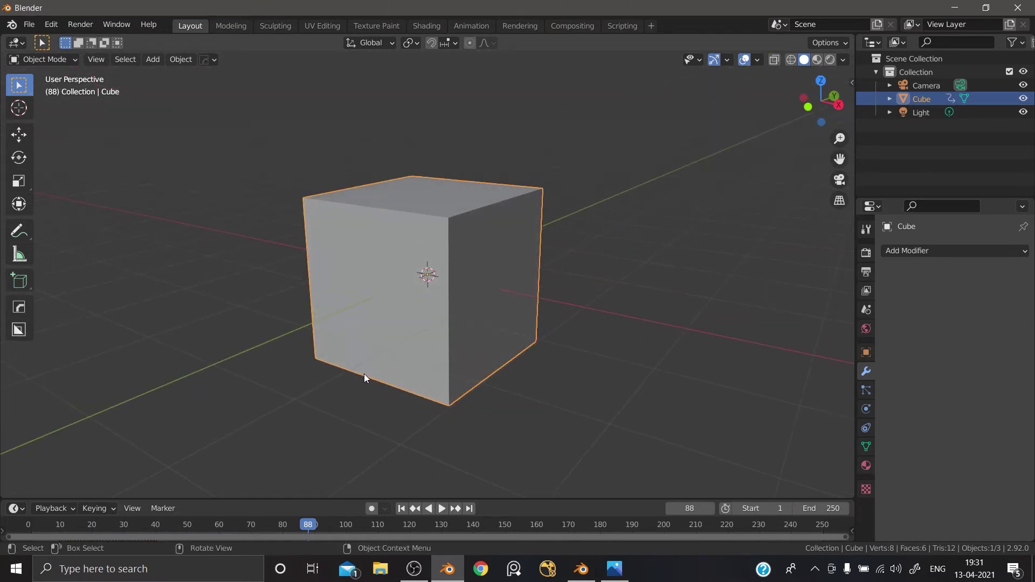
key(KP_0)
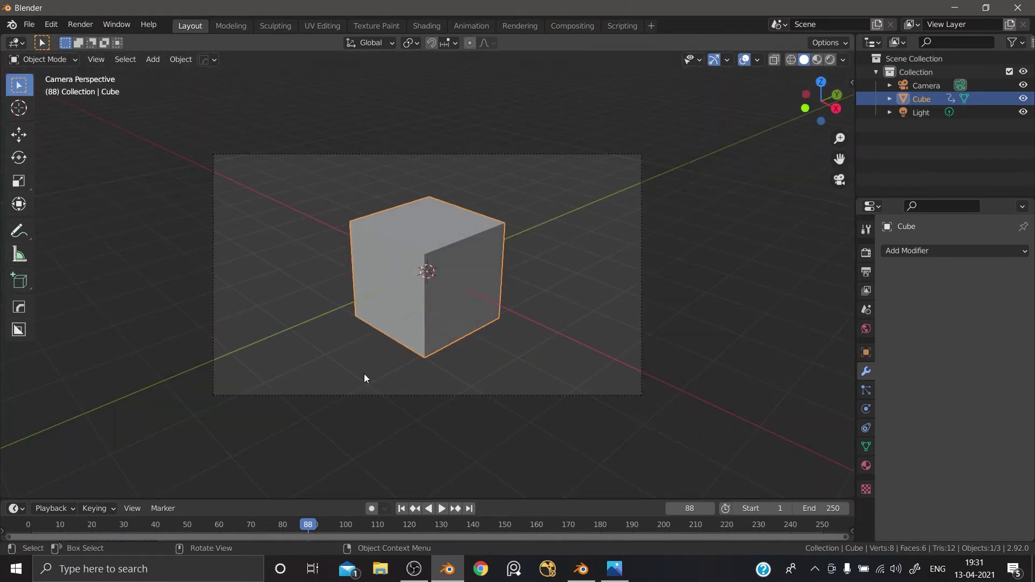
click(413, 396)
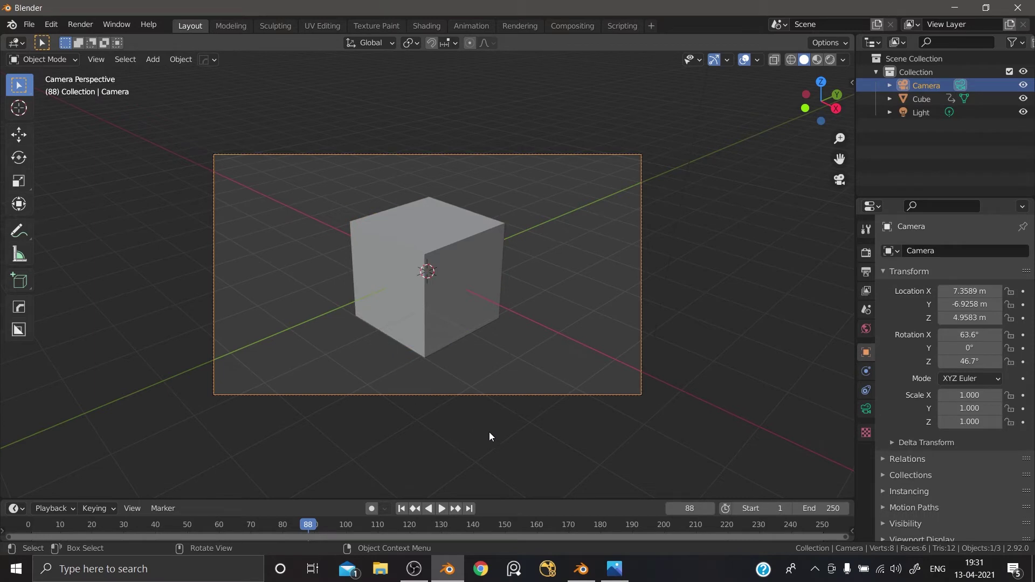
key(n)
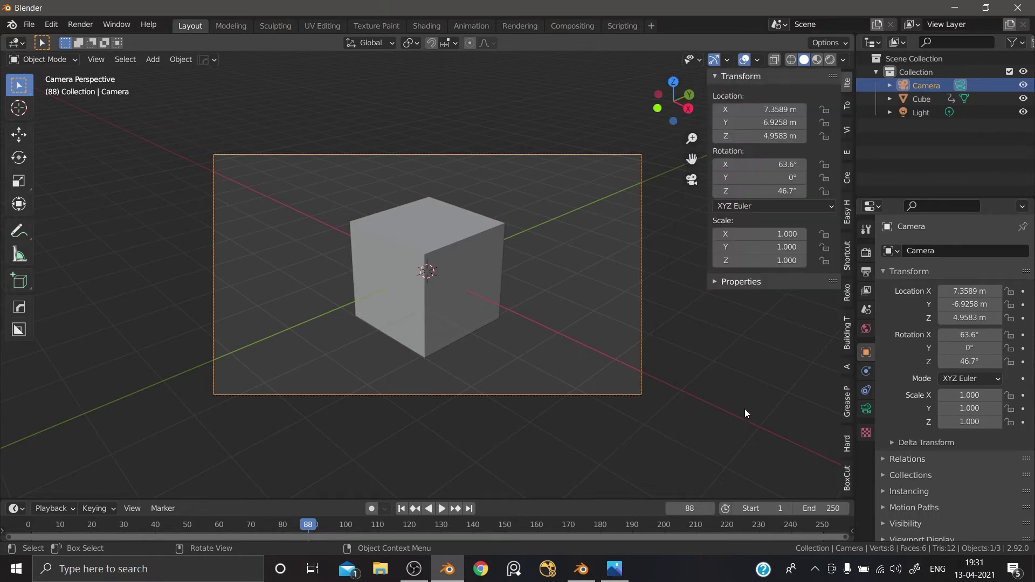
click(843, 155)
click(842, 131)
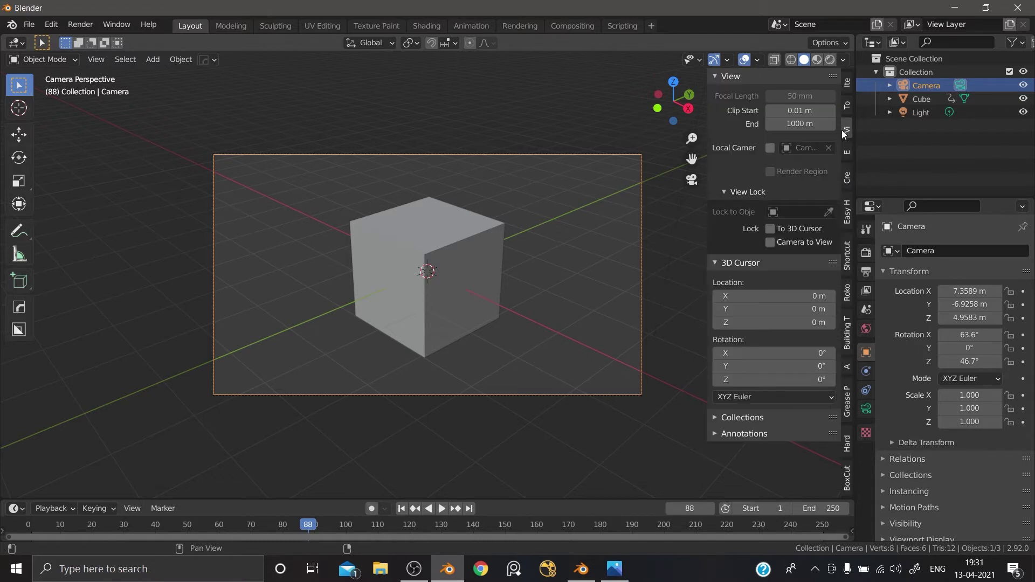
click(774, 243)
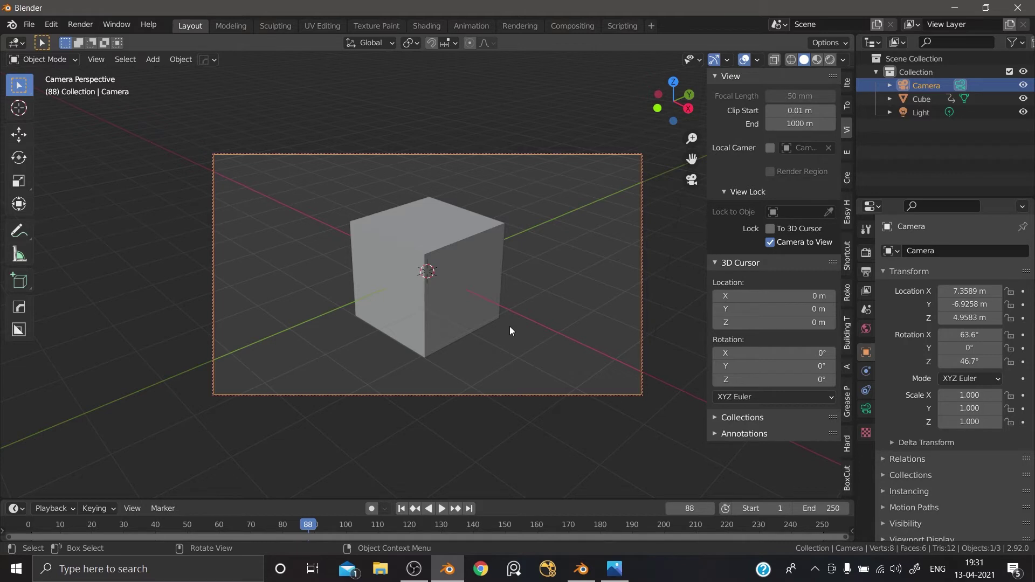
middle_drag(509, 326, 606, 364)
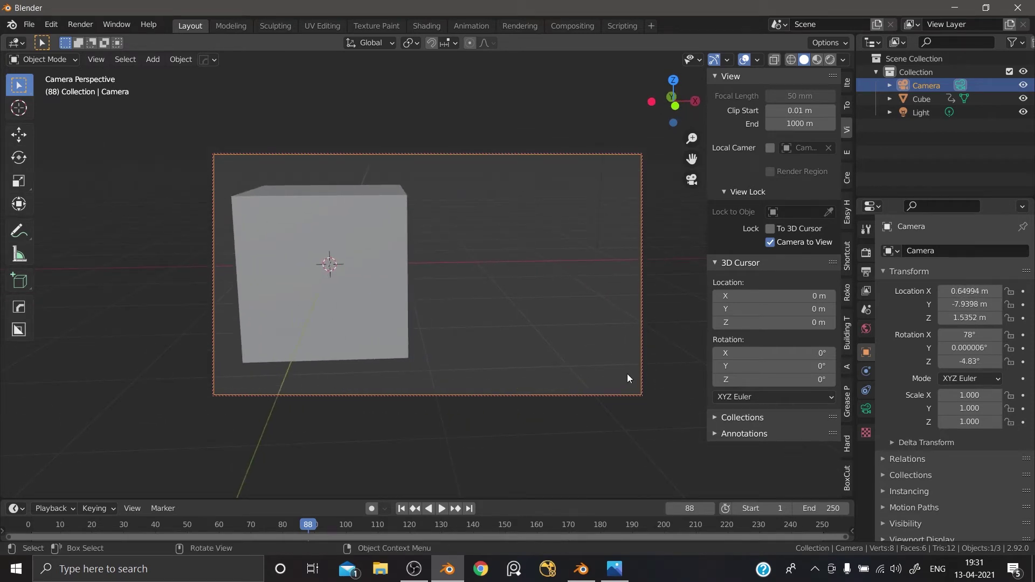
key(n)
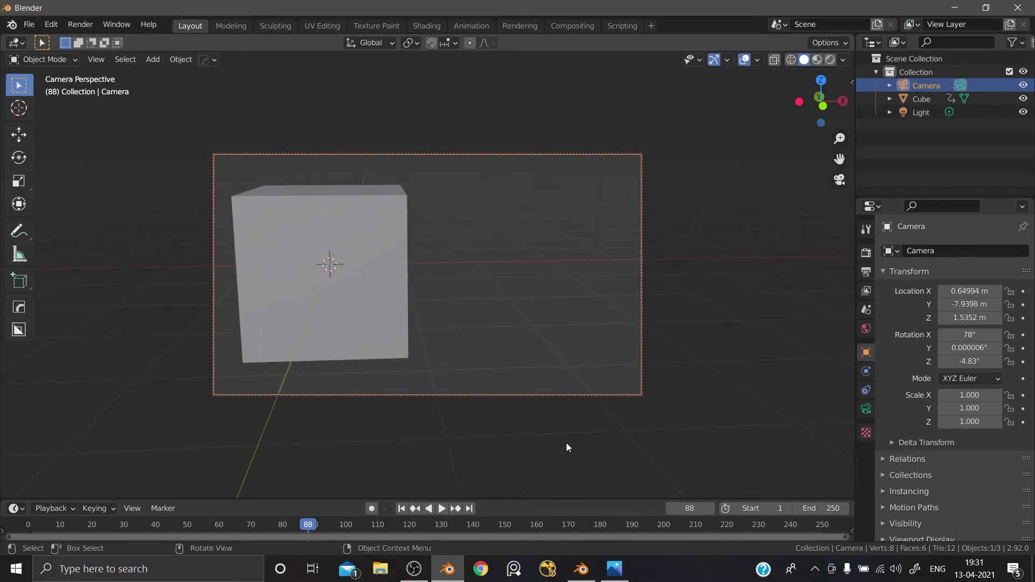
Step: In the Blender 2.93 window, look through the camera, lock it to the view, and orbit it slightly around the cube
click(581, 567)
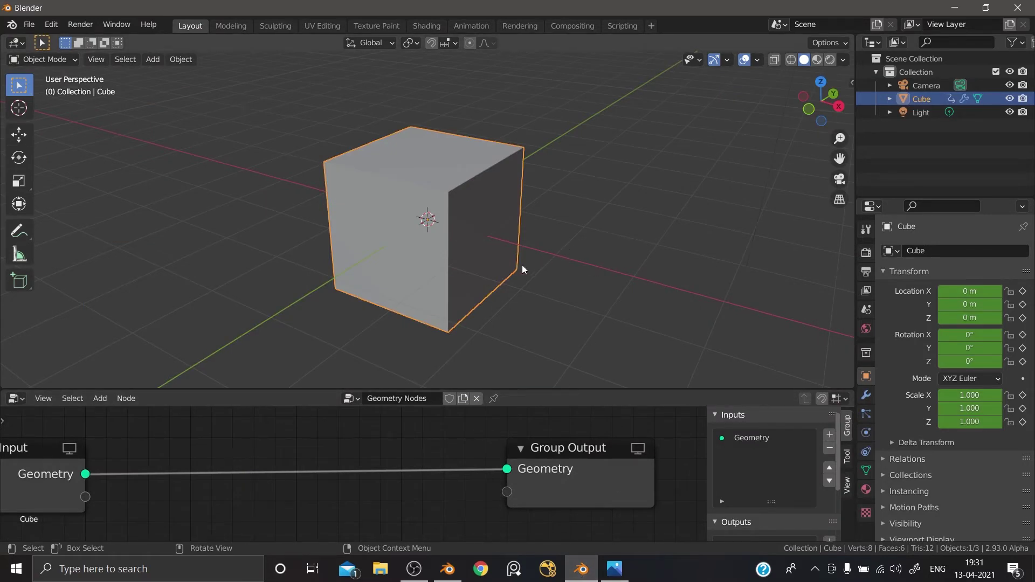
middle_drag(457, 326, 482, 290)
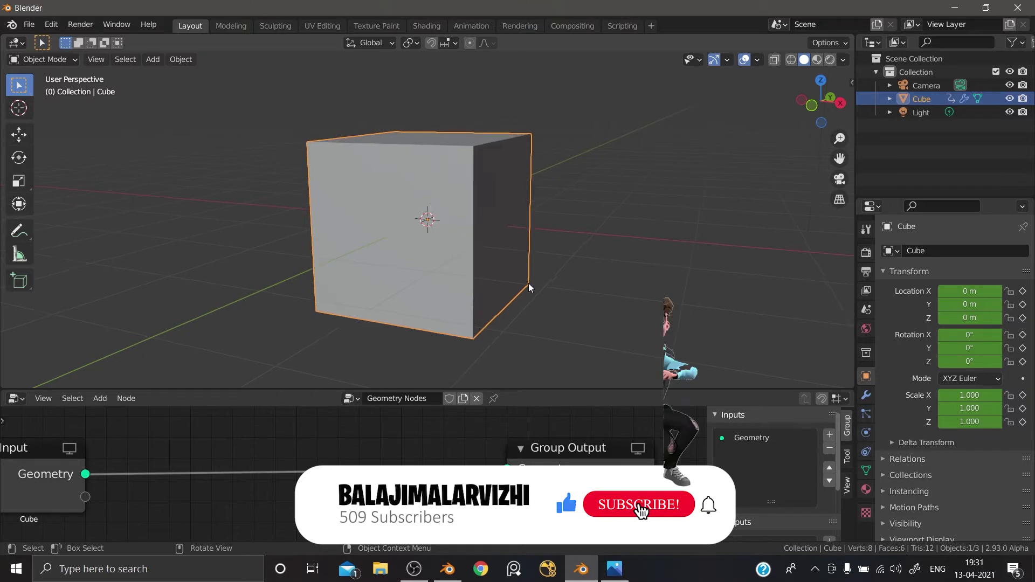
key(KP_0)
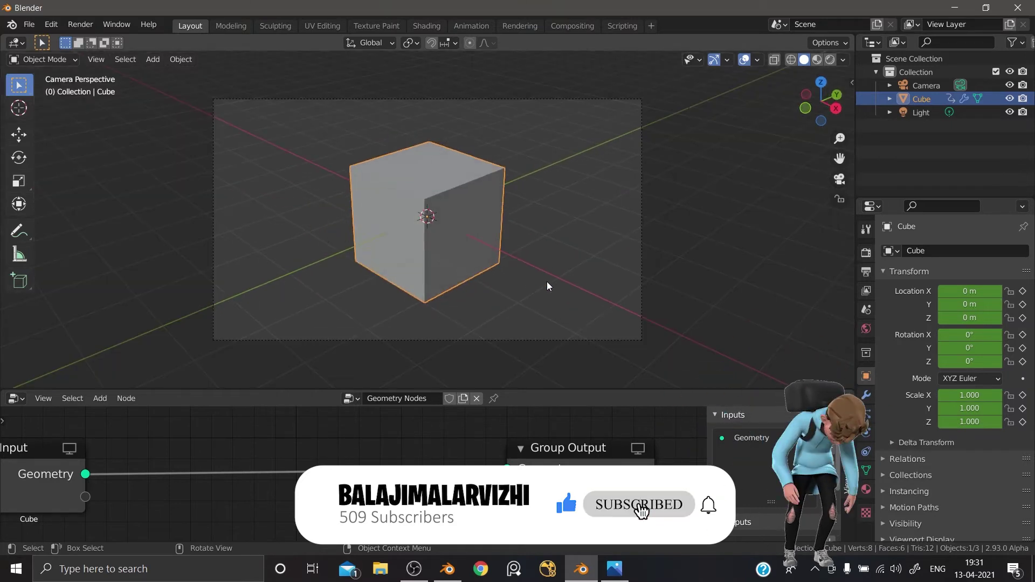
click(842, 204)
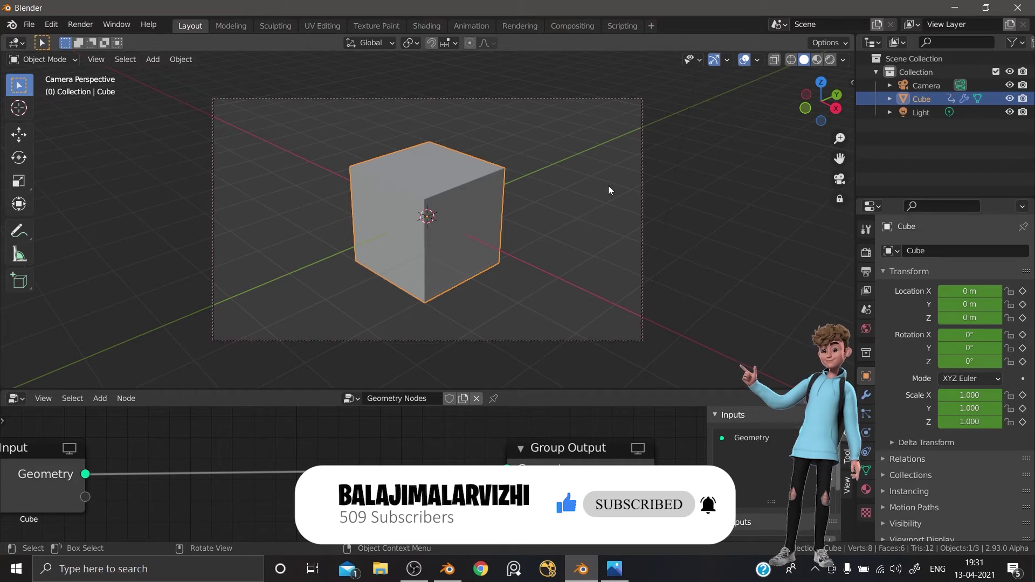
middle_drag(526, 286, 763, 254)
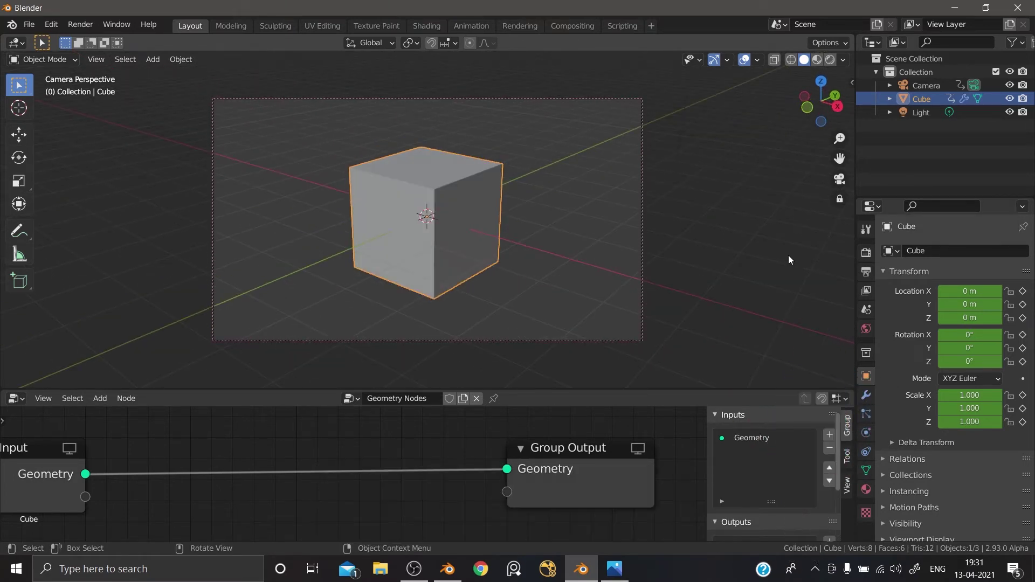
Step: Disable Camera to View in the viewport's View Lock settings and hide the sidebar
key(n)
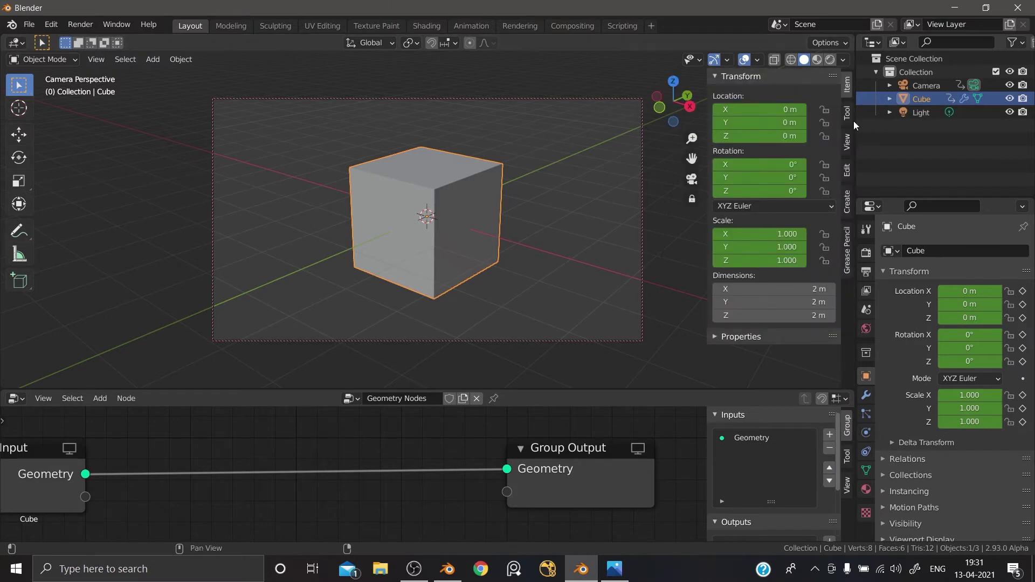
click(847, 142)
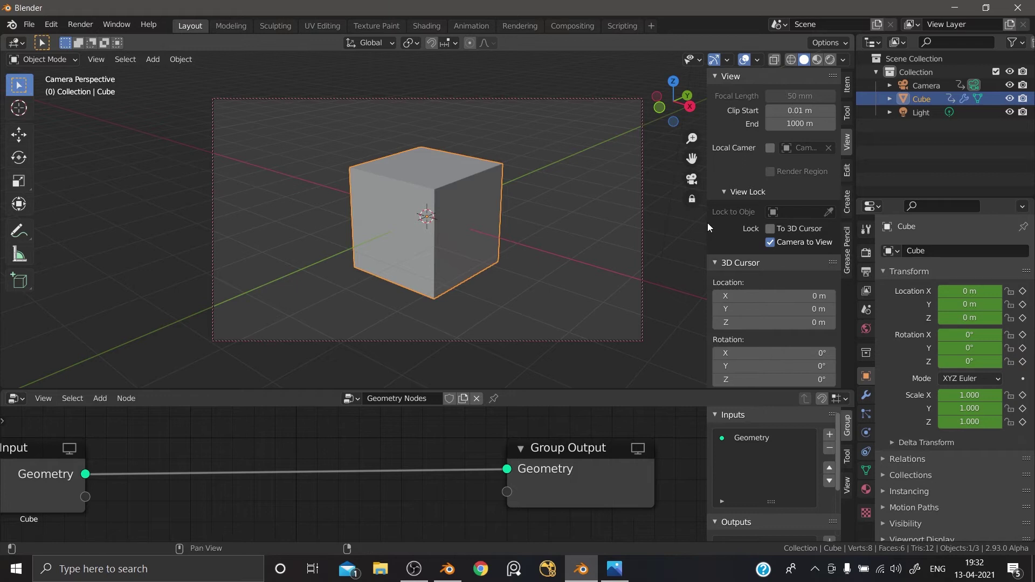
click(770, 244)
key(n)
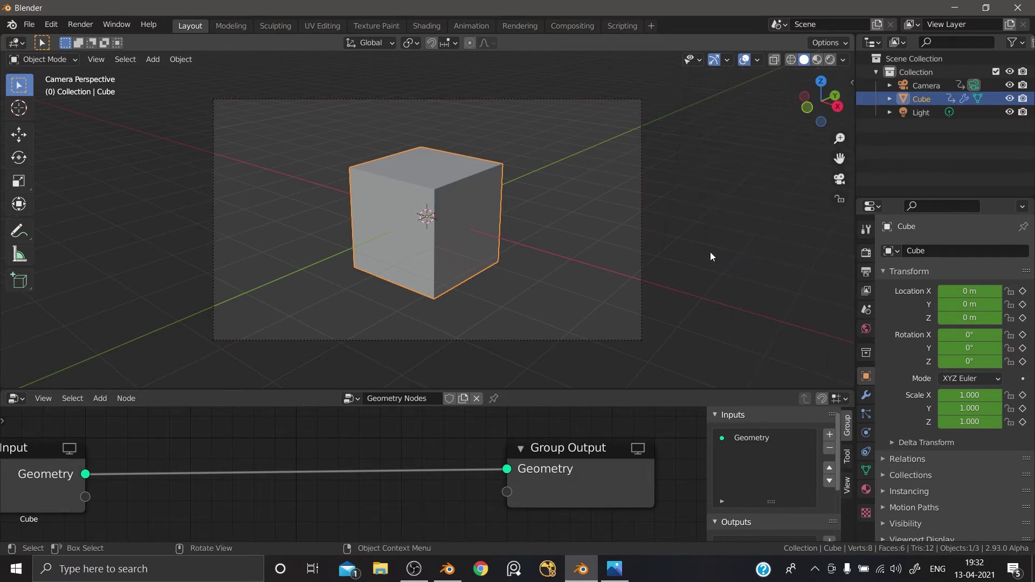
Step: Unlink the Geometry Nodes tree from the cube and change the Geometry Node Editor to a Graph Editor
click(477, 400)
click(14, 401)
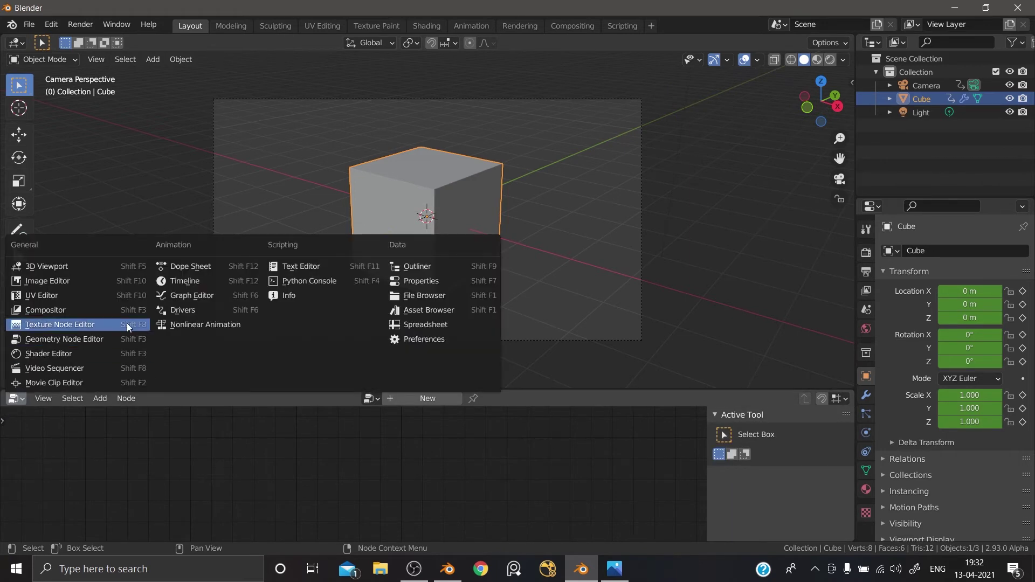
click(170, 297)
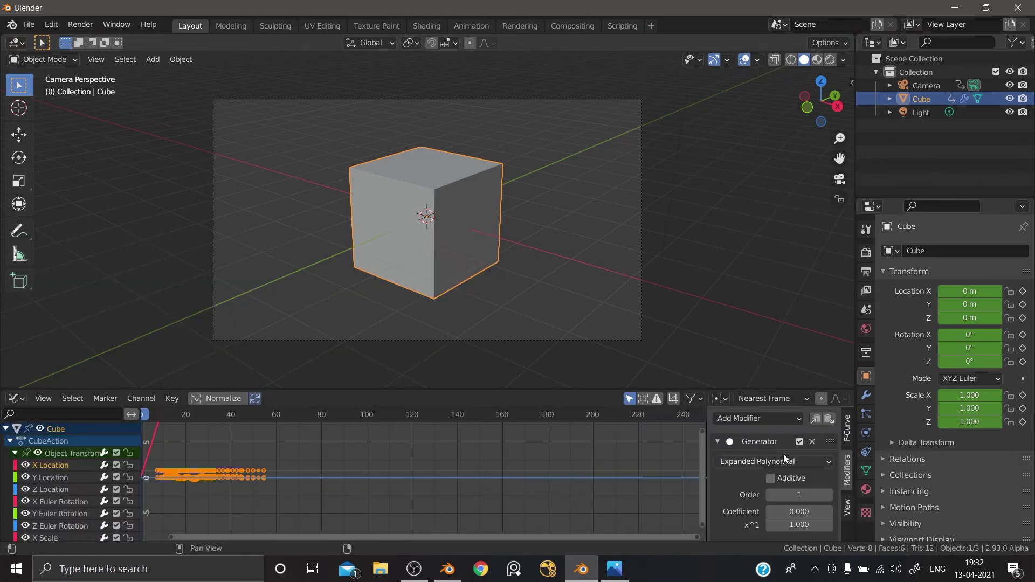
Step: Remove the Generator modifier from the cube's X Location curve and replace the Graph Editor with a Timeline of reduced height
click(811, 442)
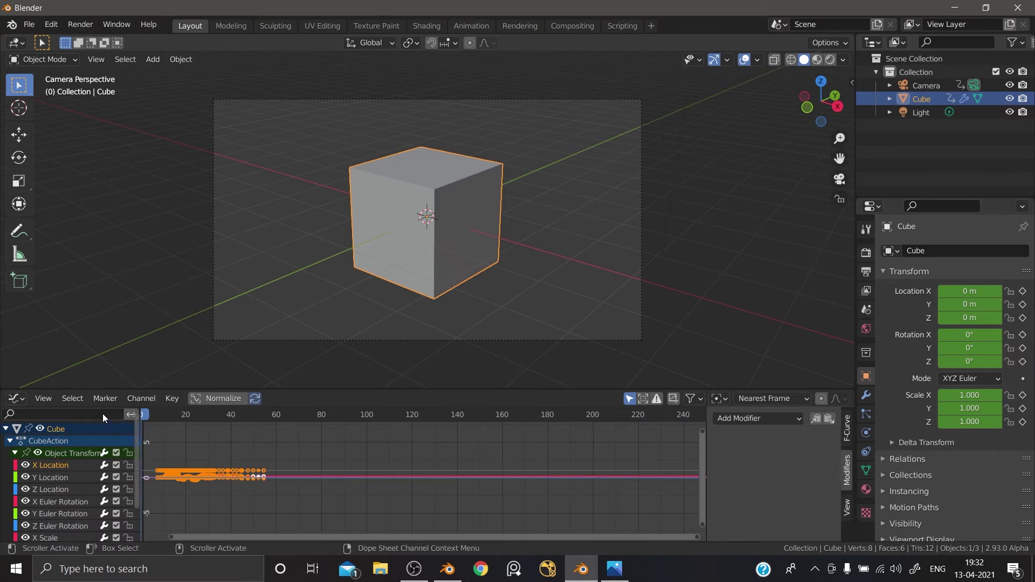
click(16, 399)
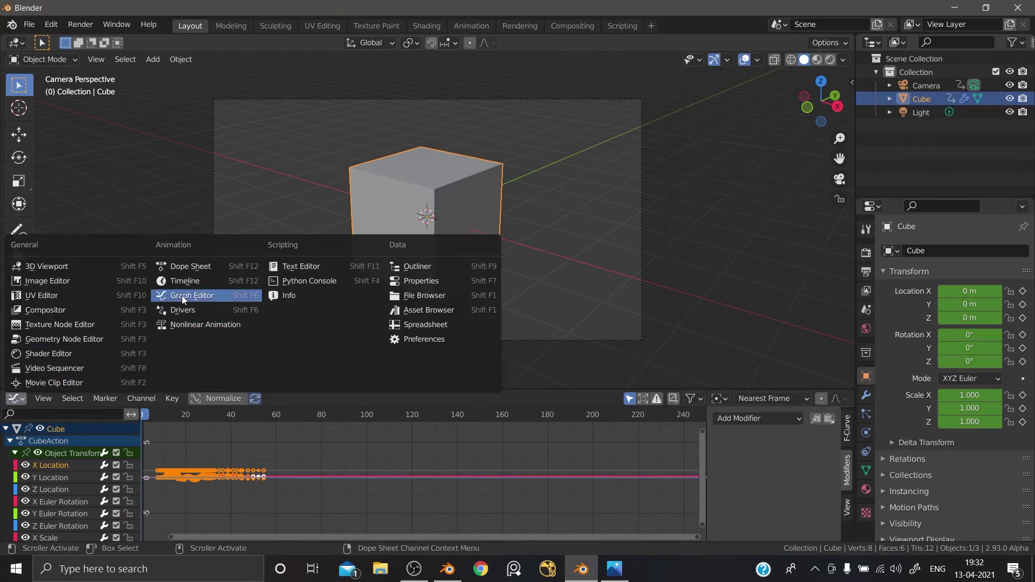
click(186, 283)
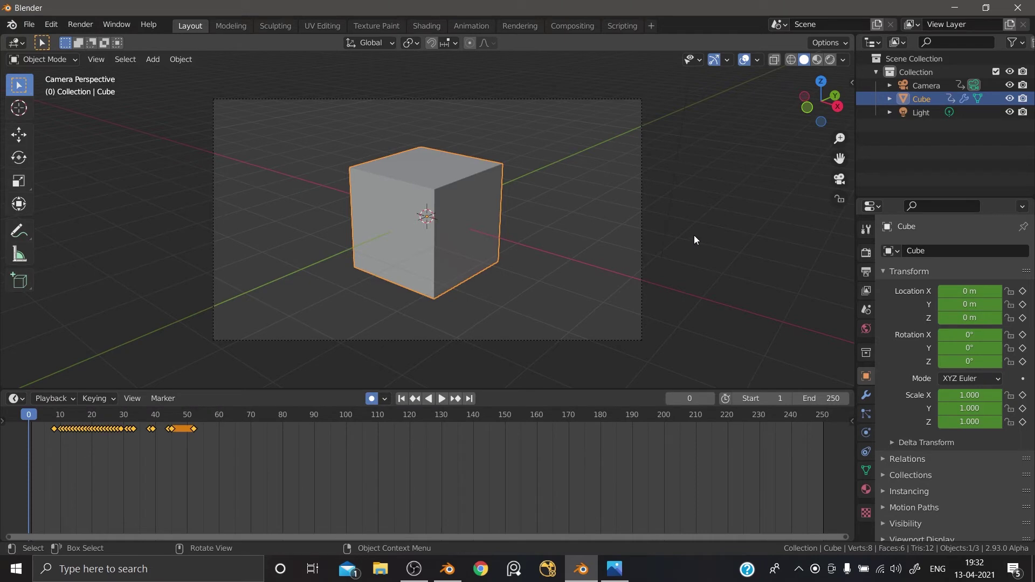
scroll(674, 237, down, 2)
middle_drag(652, 240, 506, 292)
drag(520, 389, 518, 473)
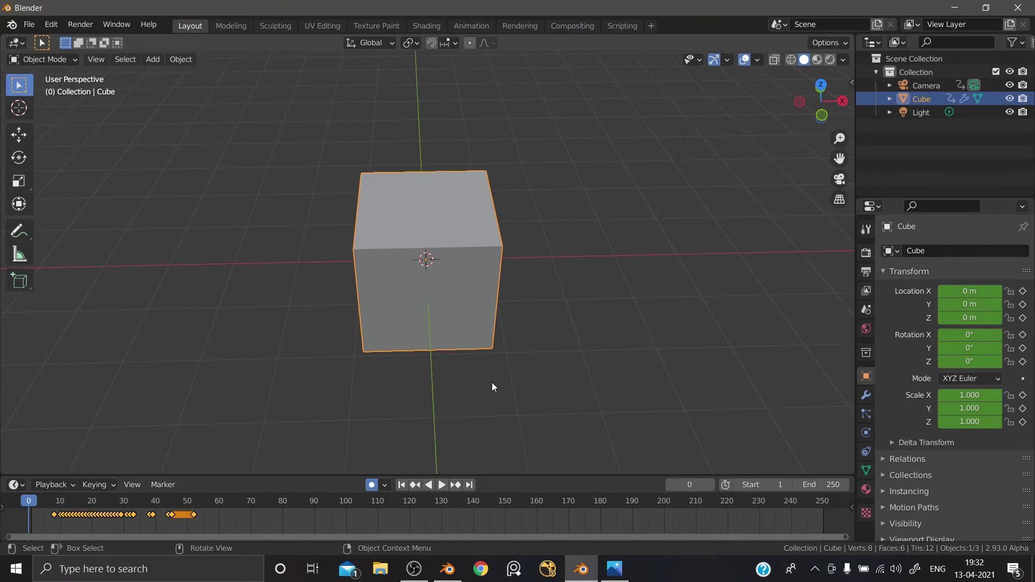
Step: In the Blender 2.92 window, orbit the locked camera to about X -3.30 m, Y -8.67 m, Z 5.90 m and disable Camera to View
click(448, 569)
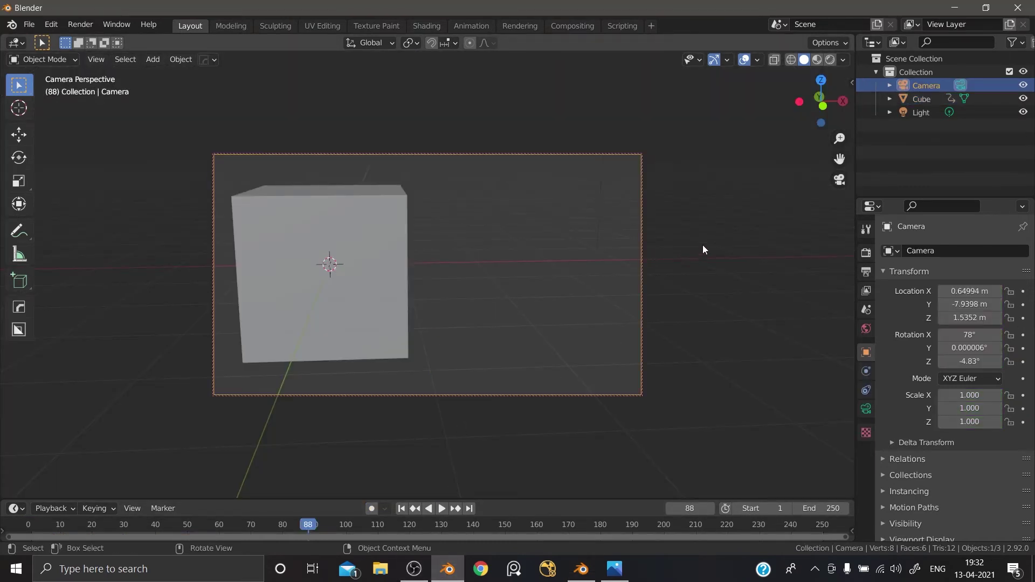
middle_drag(697, 274, 676, 273)
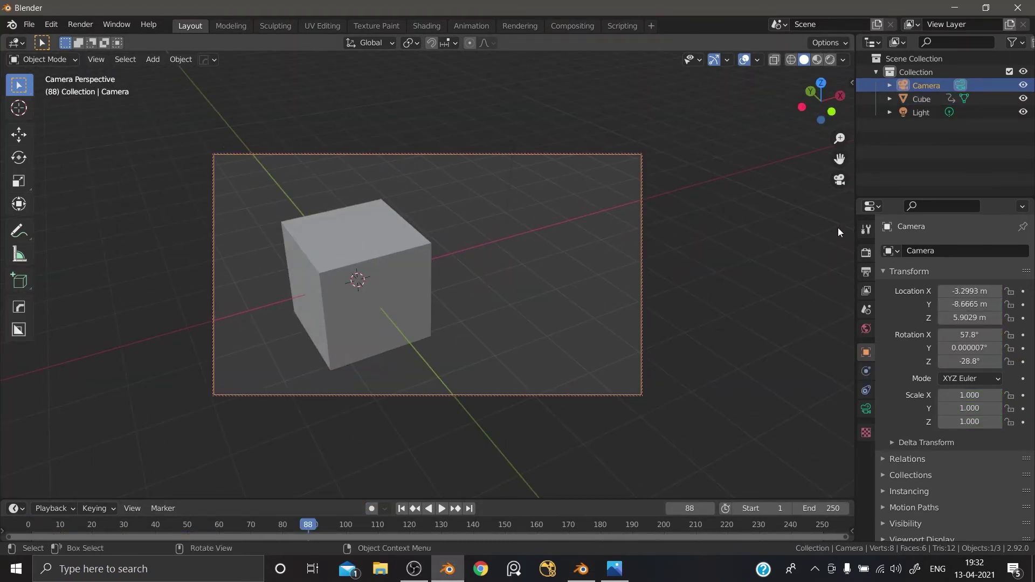
key(n)
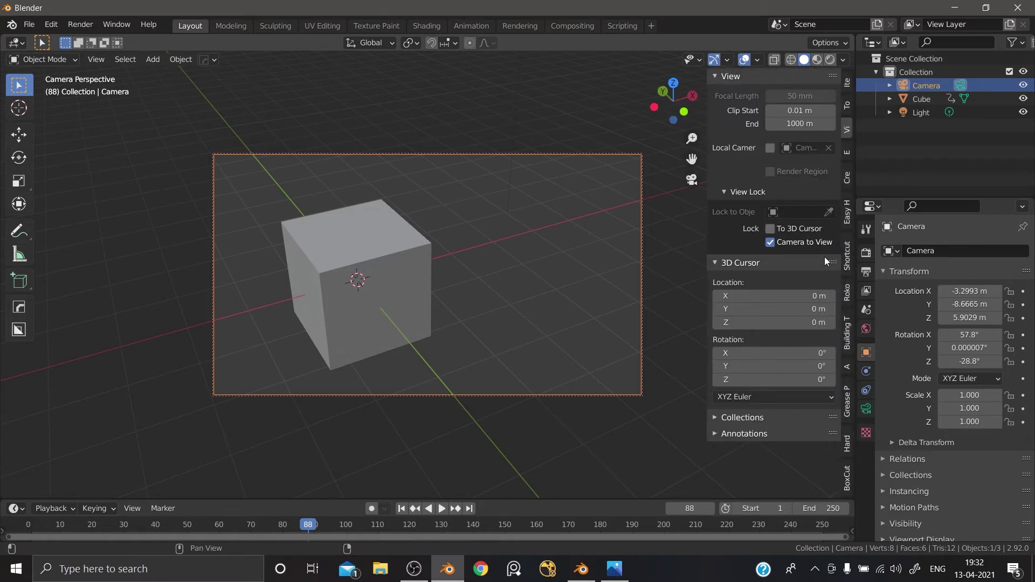
click(770, 242)
key(n)
middle_drag(691, 276, 577, 272)
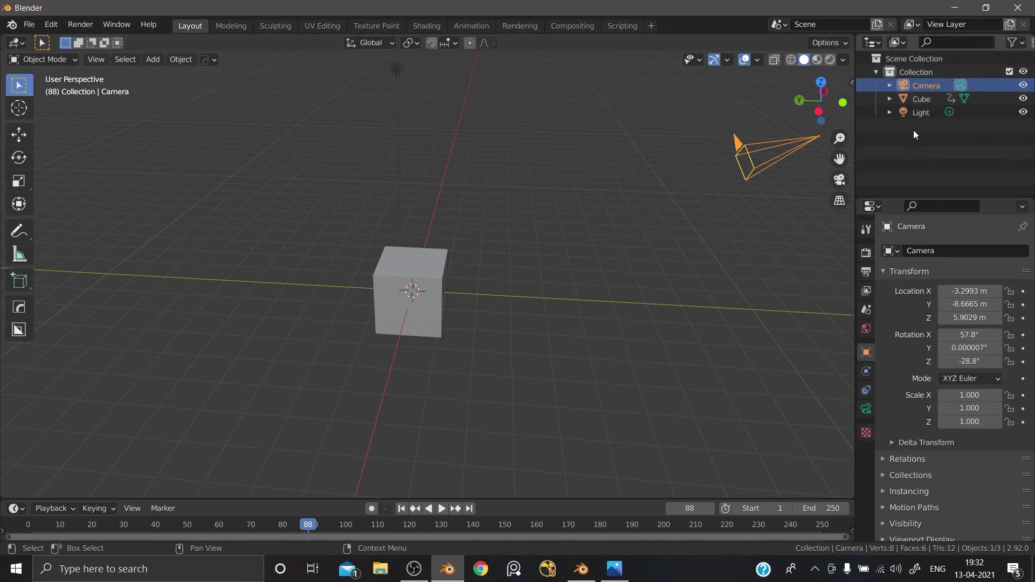
Step: Hide the camera and the cube through the Outliner's visibility toggles and make both visible again
click(1024, 85)
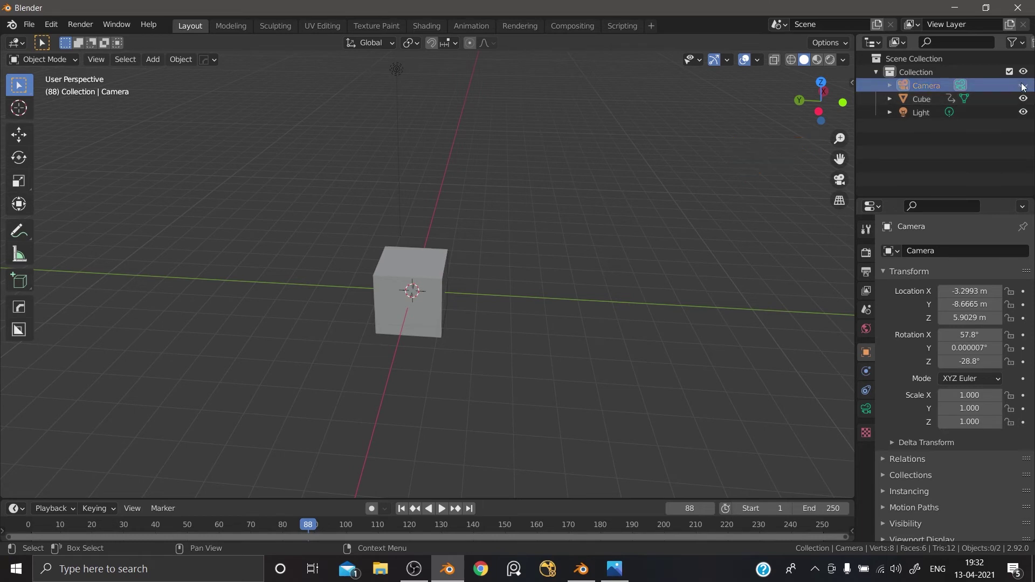
click(1024, 99)
click(1023, 99)
click(1023, 85)
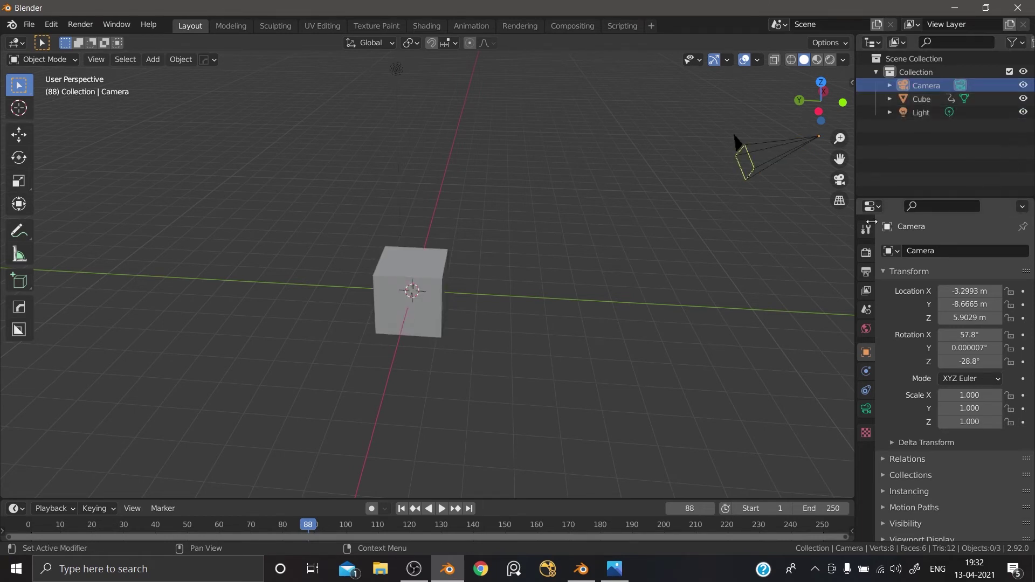
Step: Compare the Outliner toggles of both Blender versions, showing and hiding the render visibility column in Blender 2.92
click(582, 569)
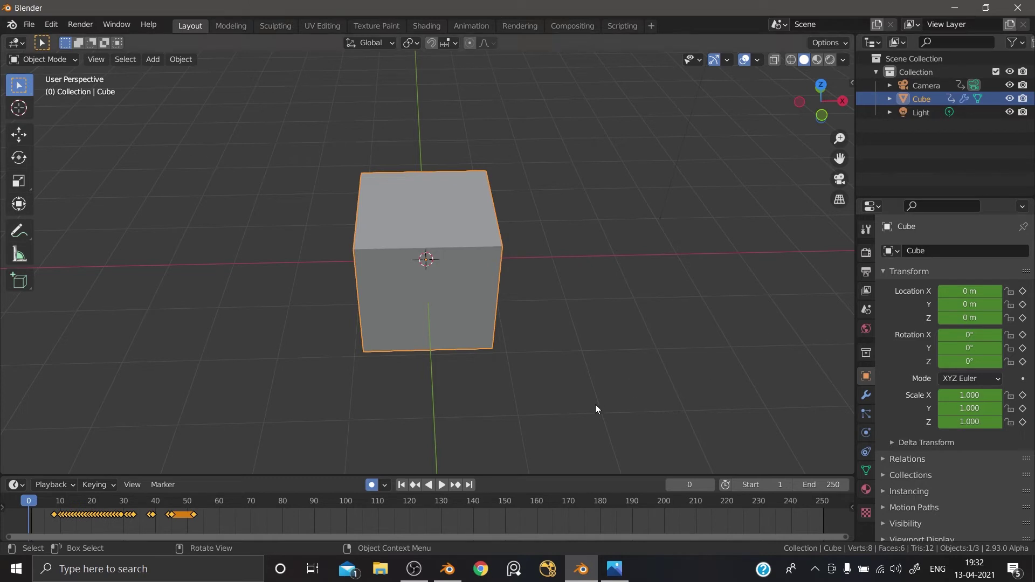
click(452, 566)
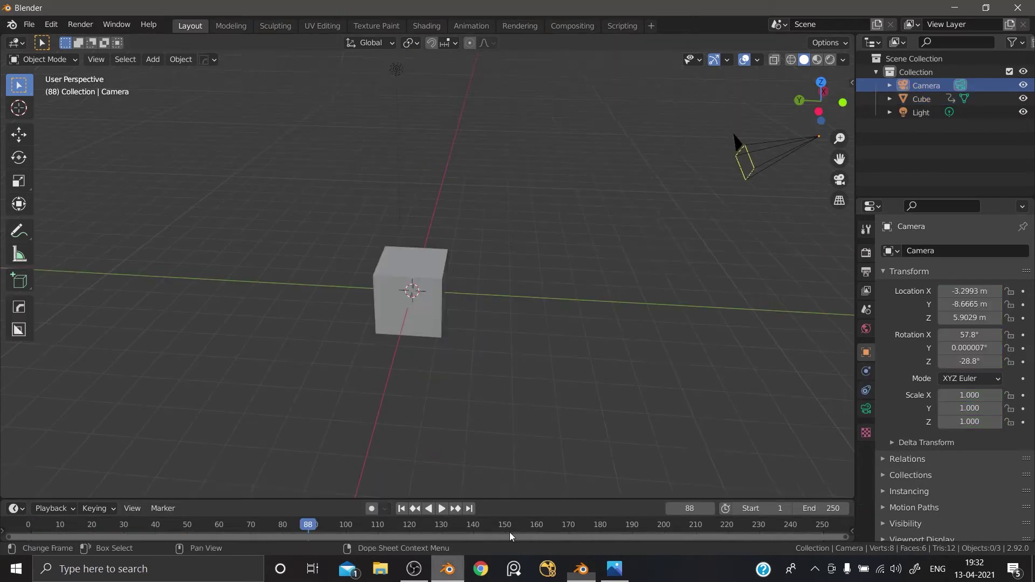
click(1018, 43)
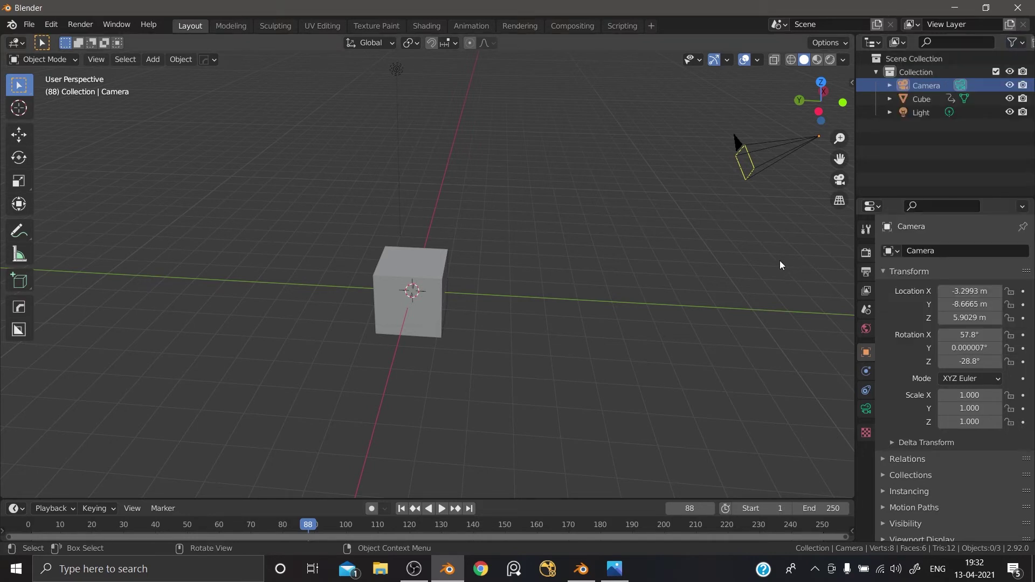
click(1025, 42)
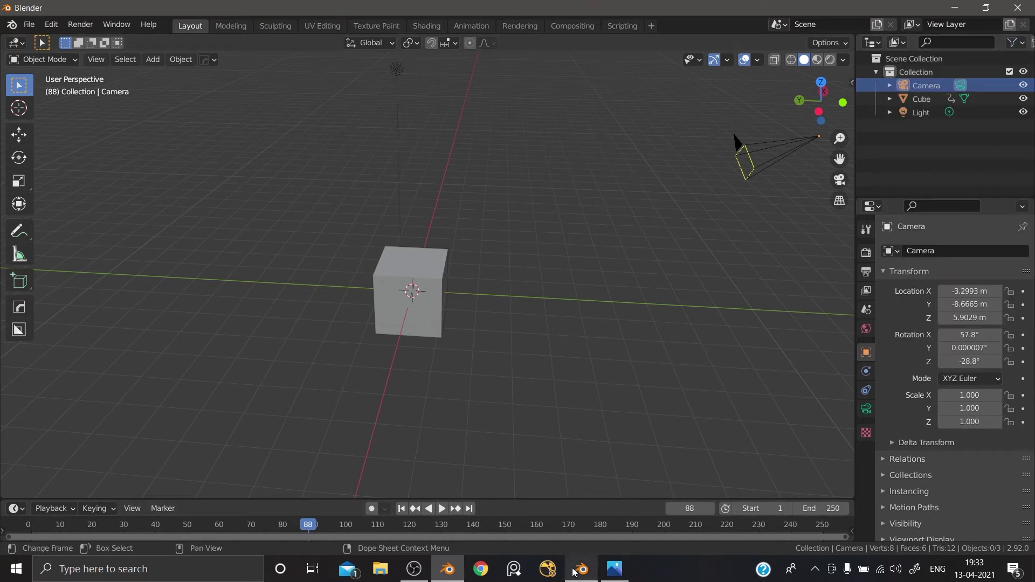
Step: Switch to the Blender 2.93 window and start a new General file without saving the current changes
key(alt+Tab)
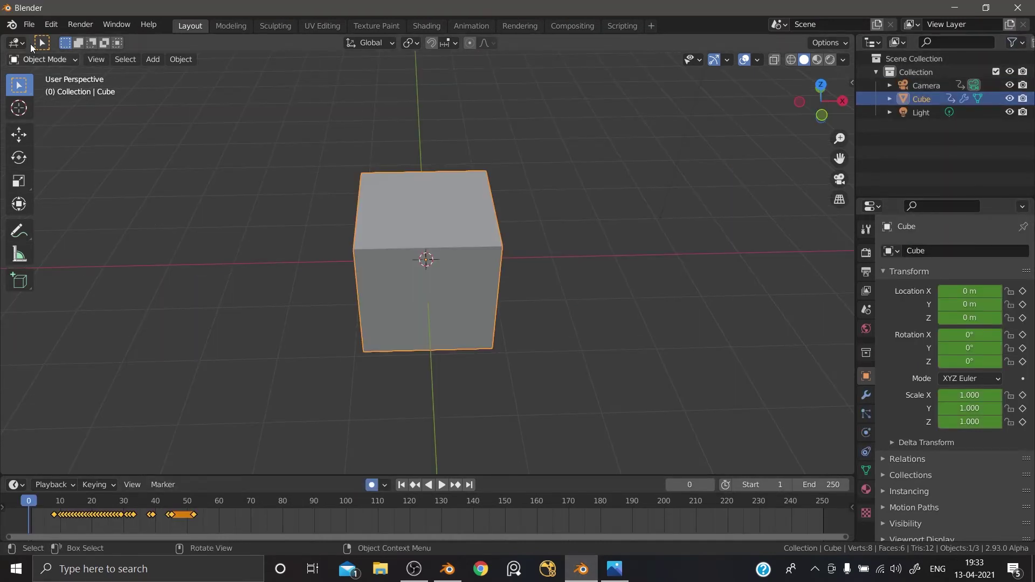
click(29, 25)
mouse_move(108, 38)
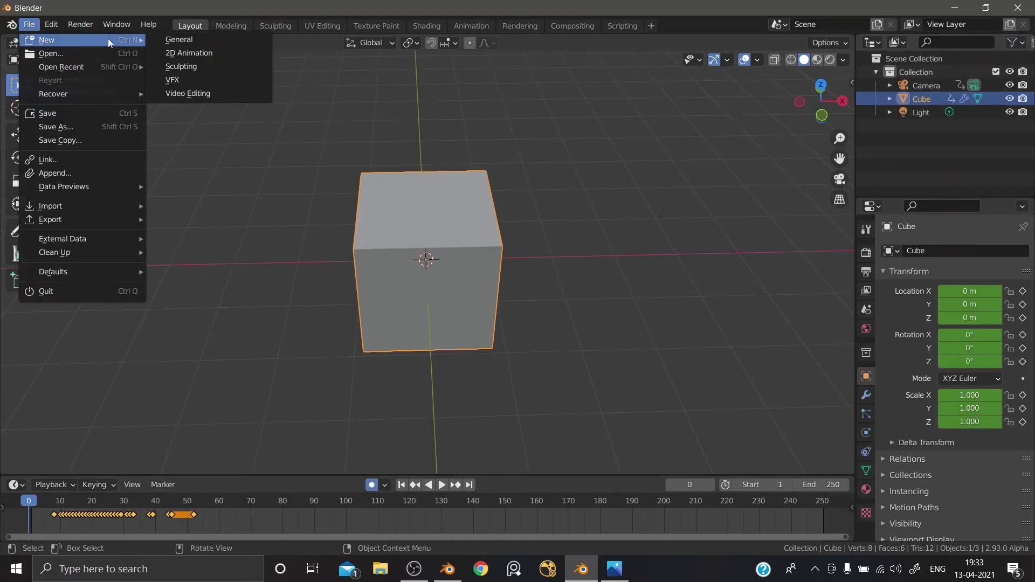
click(196, 36)
click(541, 309)
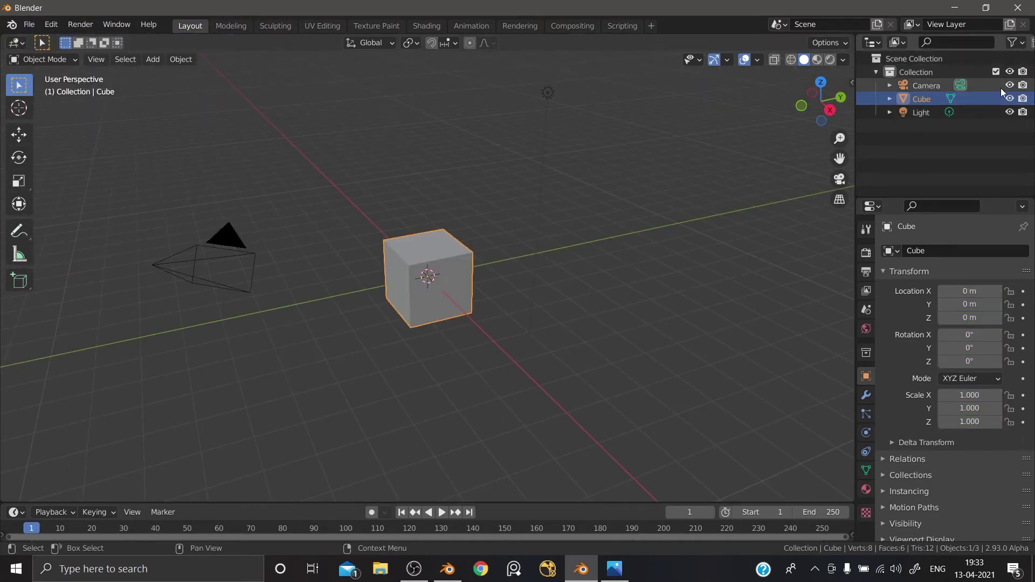
Step: Switch to the Blender 2.92 window and start a new General file, discarding the unsaved changes
click(447, 569)
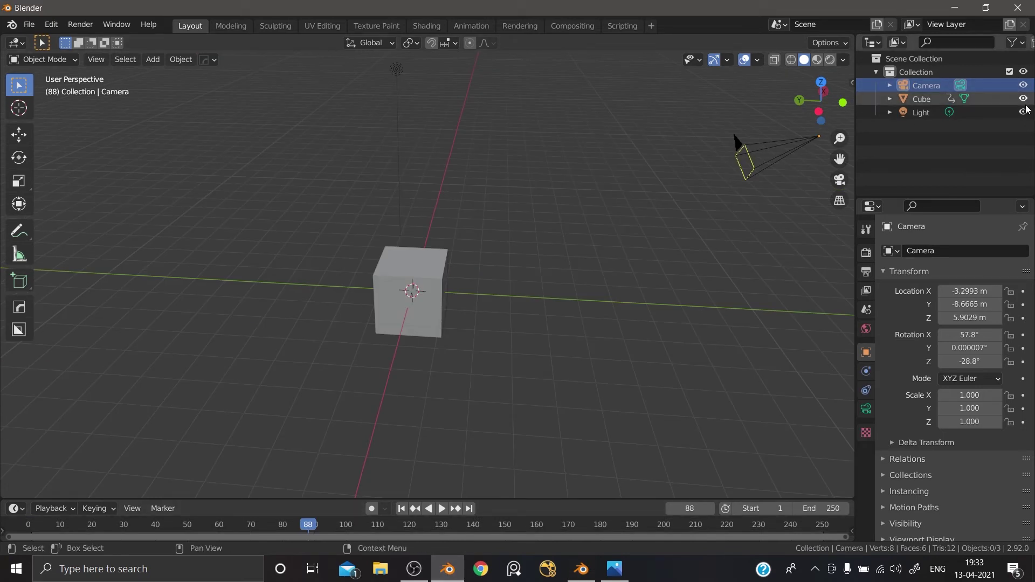
click(30, 25)
mouse_move(53, 41)
click(180, 41)
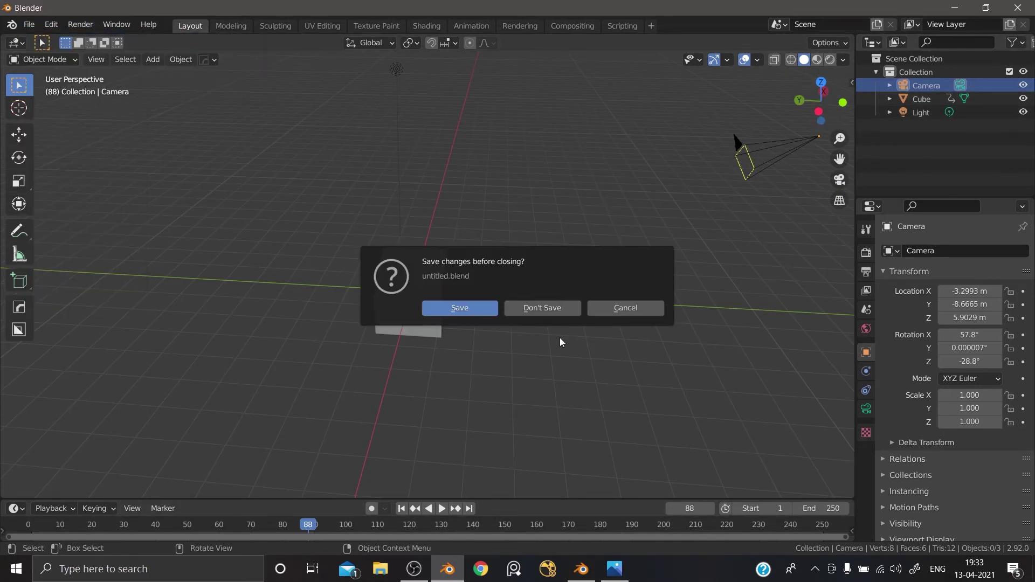
click(549, 309)
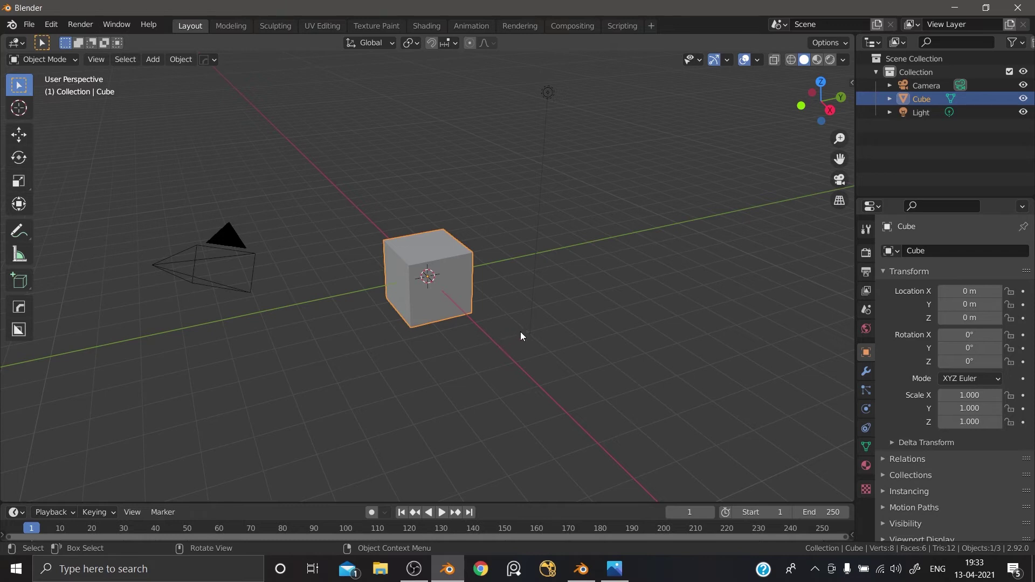
Step: Delete the default cube and add a Bezier curve to the scene
scroll(433, 350, up, 2)
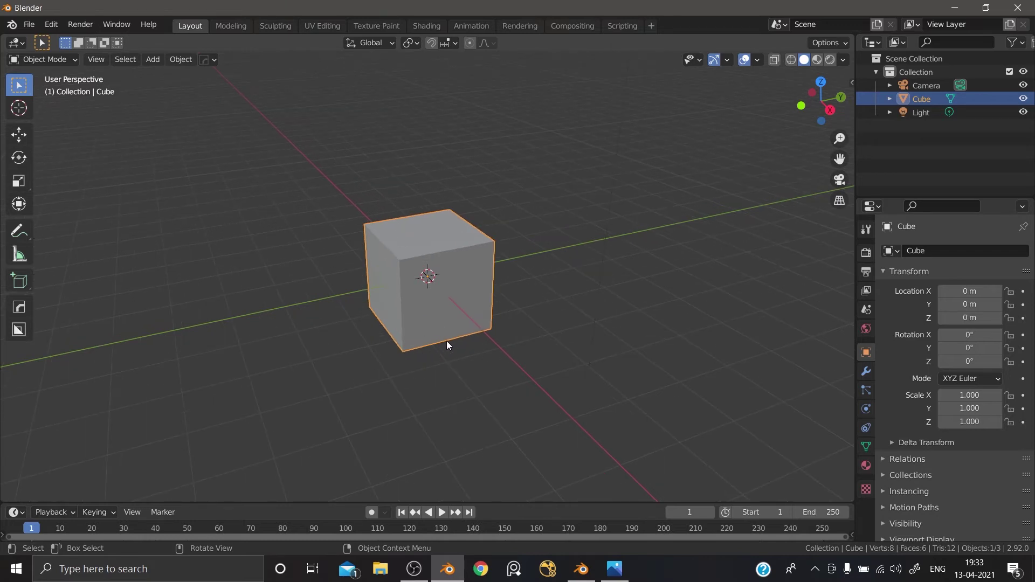
key(Delete)
key(shift+a)
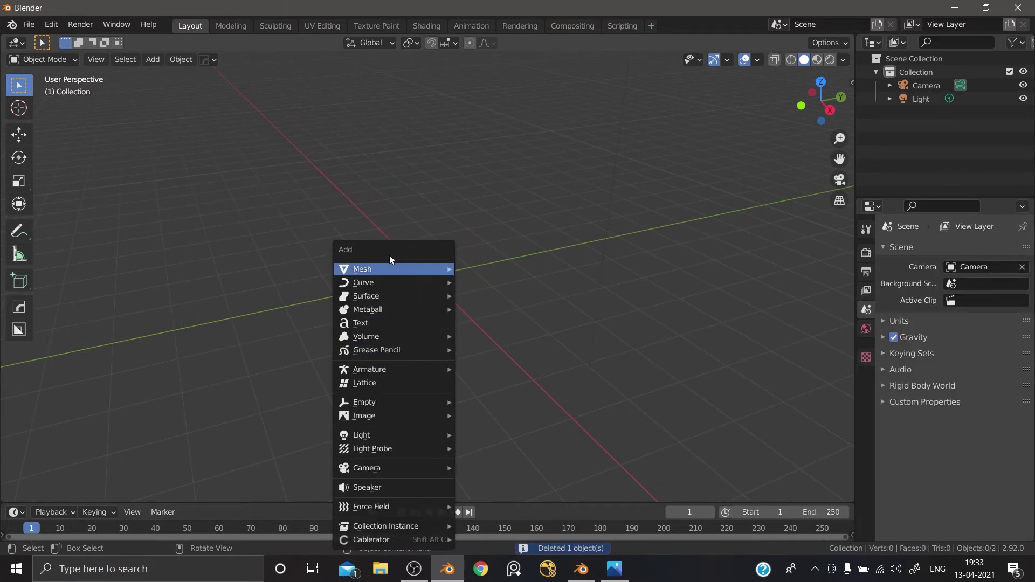
mouse_move(392, 287)
click(475, 282)
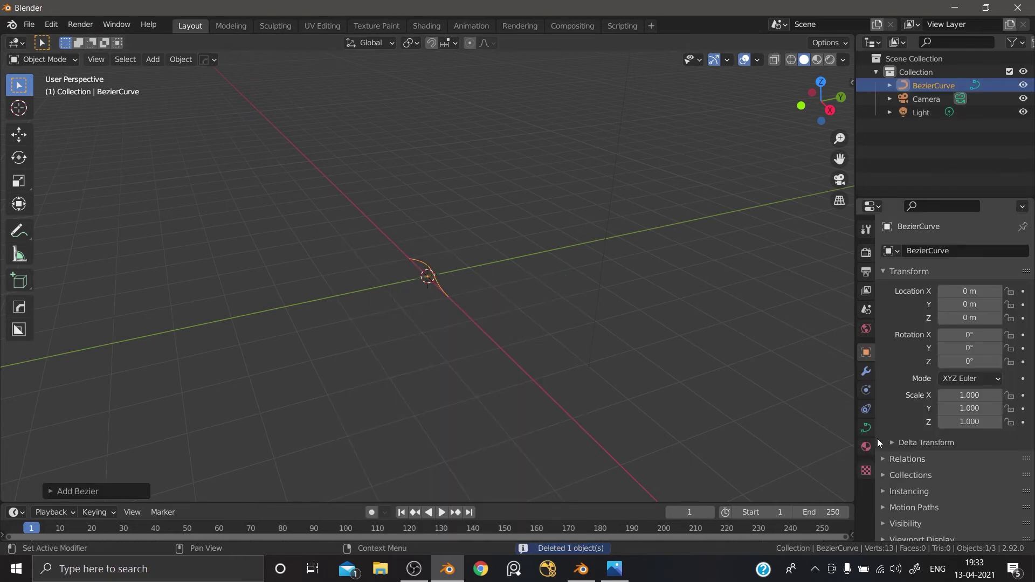
Step: Expand the Bezier curve's Geometry settings and examine its taper and bevel options
click(866, 428)
scroll(912, 431, down, 3)
scroll(912, 438, down, 1)
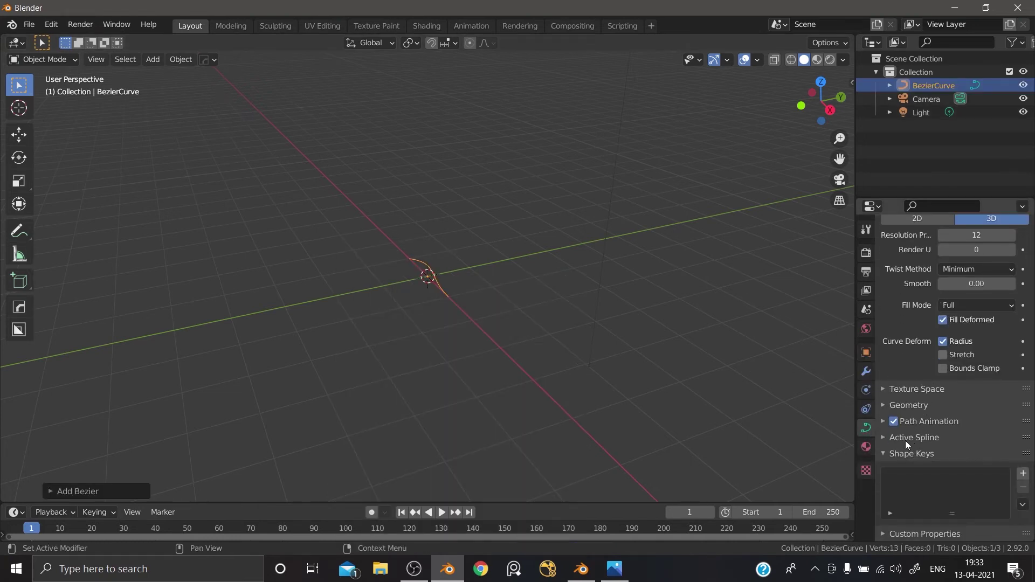
click(911, 406)
scroll(938, 410, down, 3)
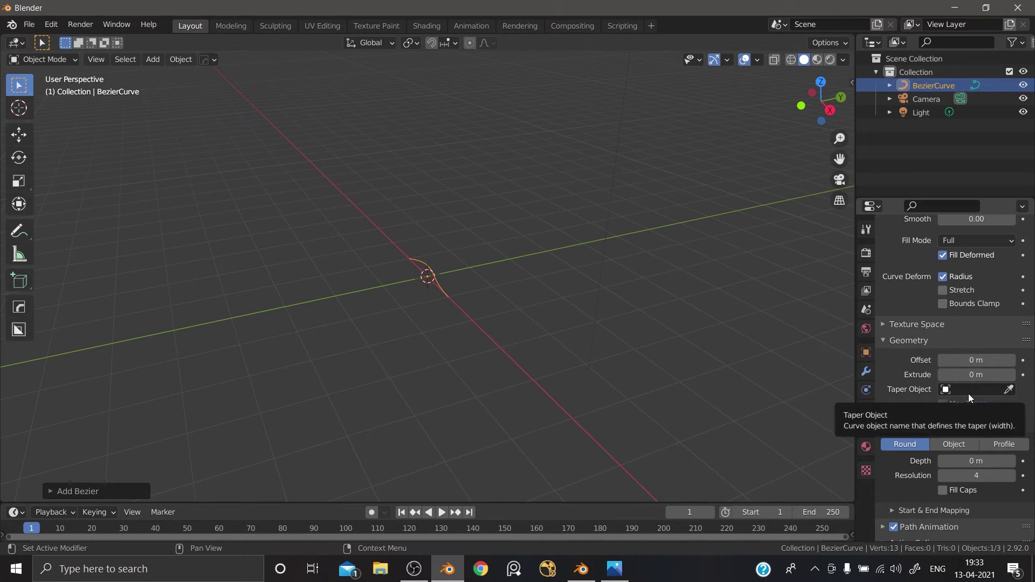
Step: In the Blender 2.93 window, delete the default cube and add a Bezier curve
click(581, 569)
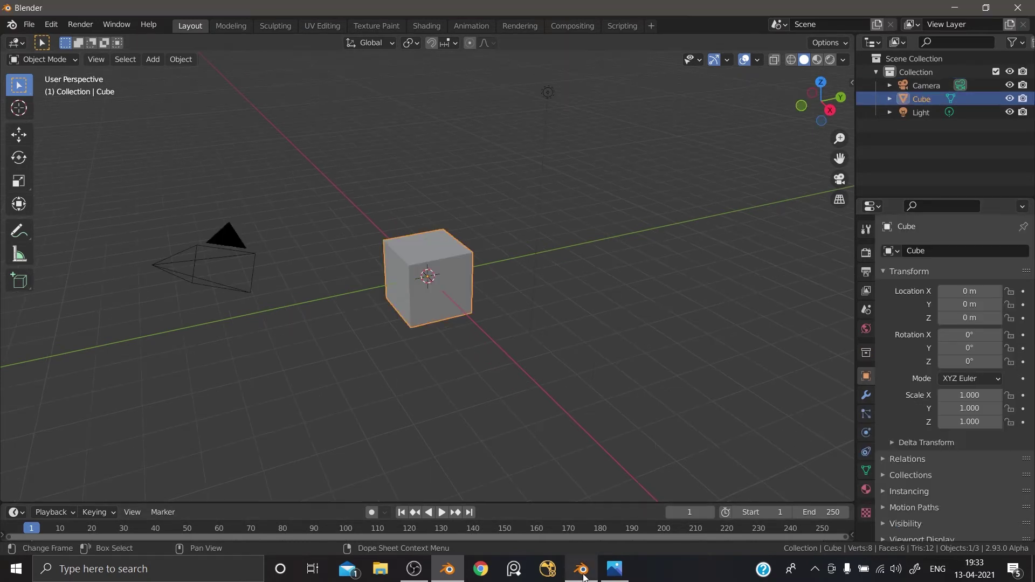
key(Delete)
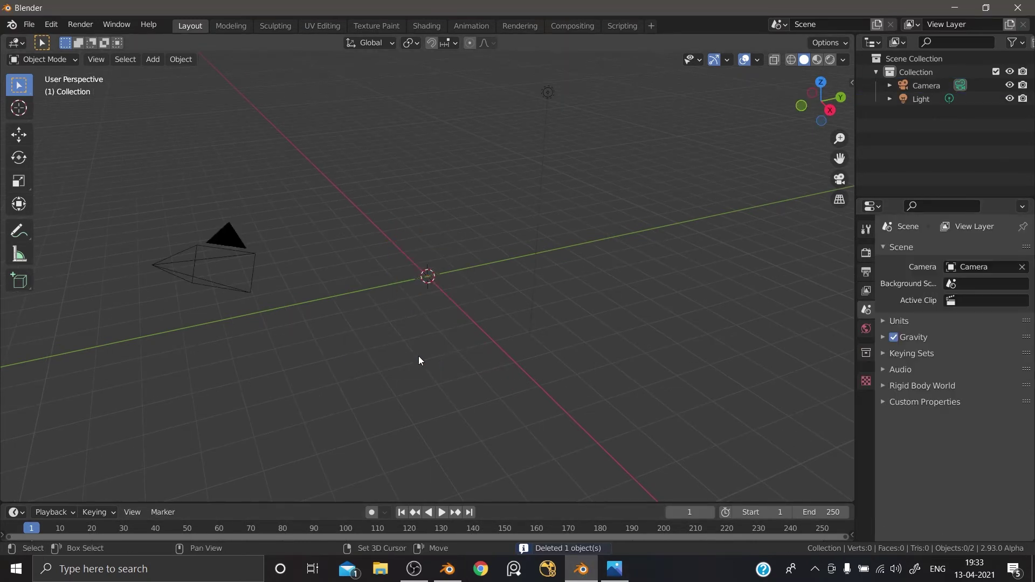
key(shift+a)
mouse_move(391, 258)
mouse_move(440, 272)
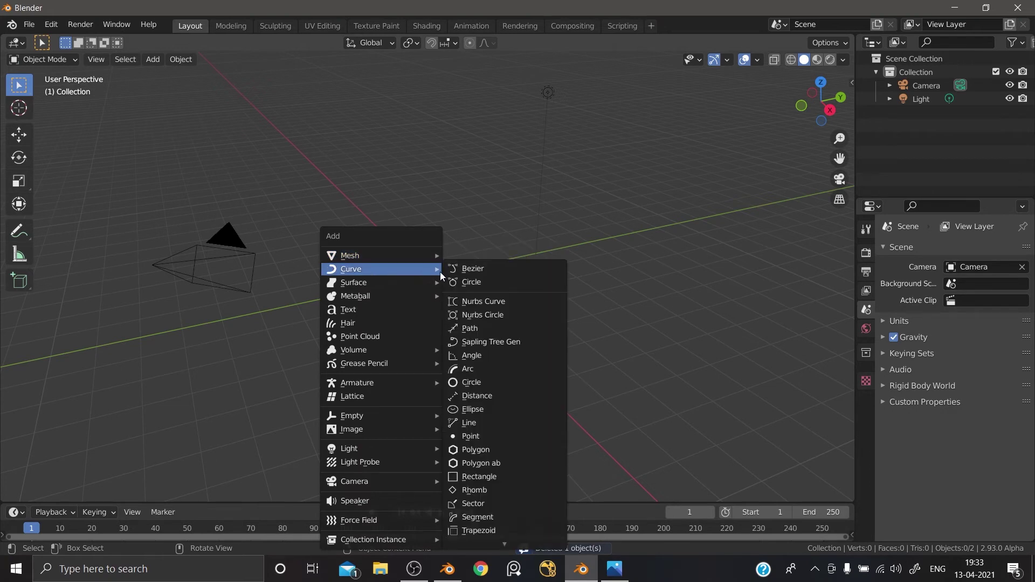
click(475, 269)
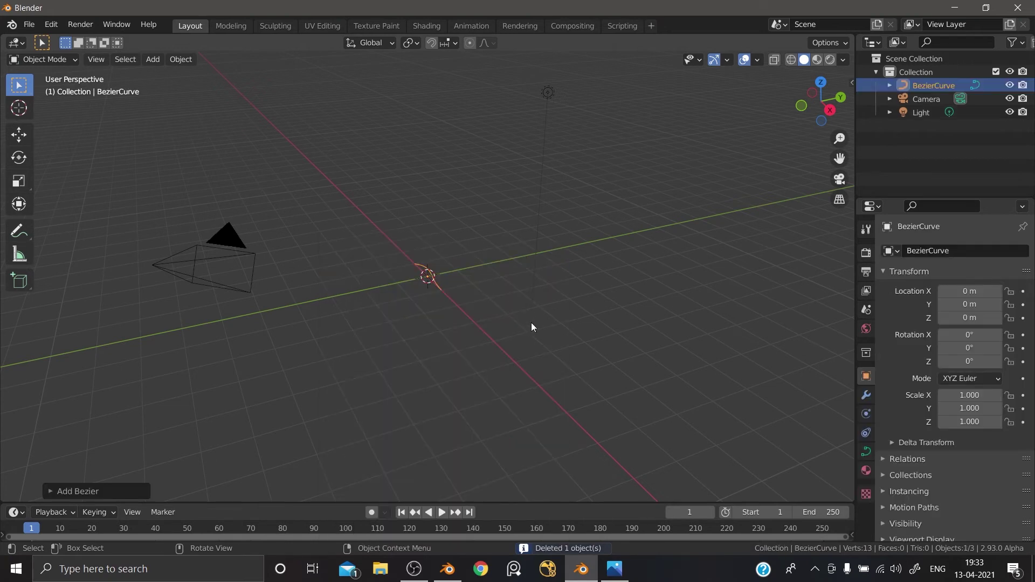
Step: Review the Taper Radius option in the Bezier curve's Geometry settings and collapse the section again
click(865, 451)
scroll(903, 418, down, 3)
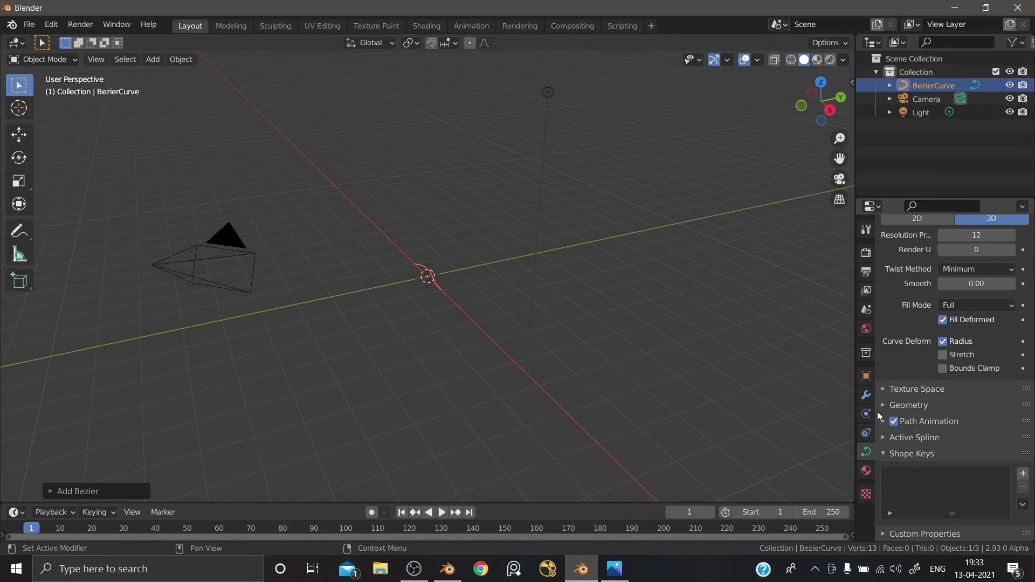
click(884, 406)
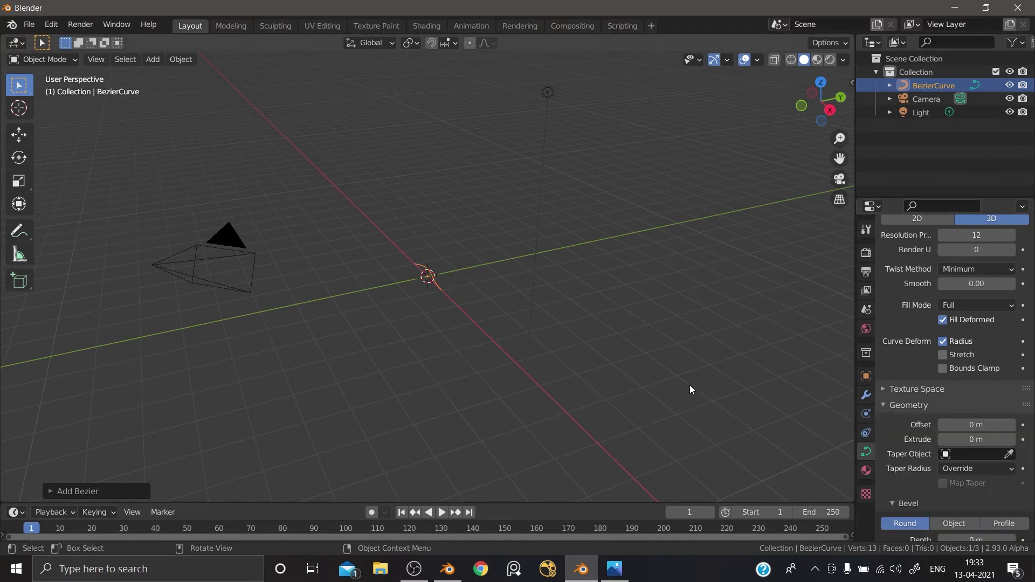
scroll(900, 436, down, 2)
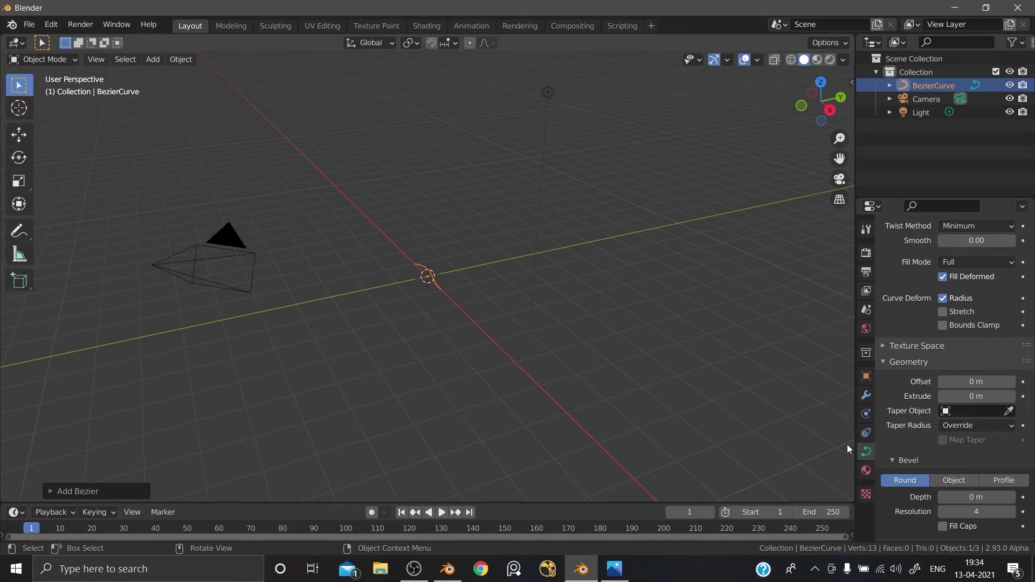
click(994, 429)
click(888, 367)
Step: Delete the Bezier curve and add a mesh cube in its place
middle_drag(384, 326, 472, 359)
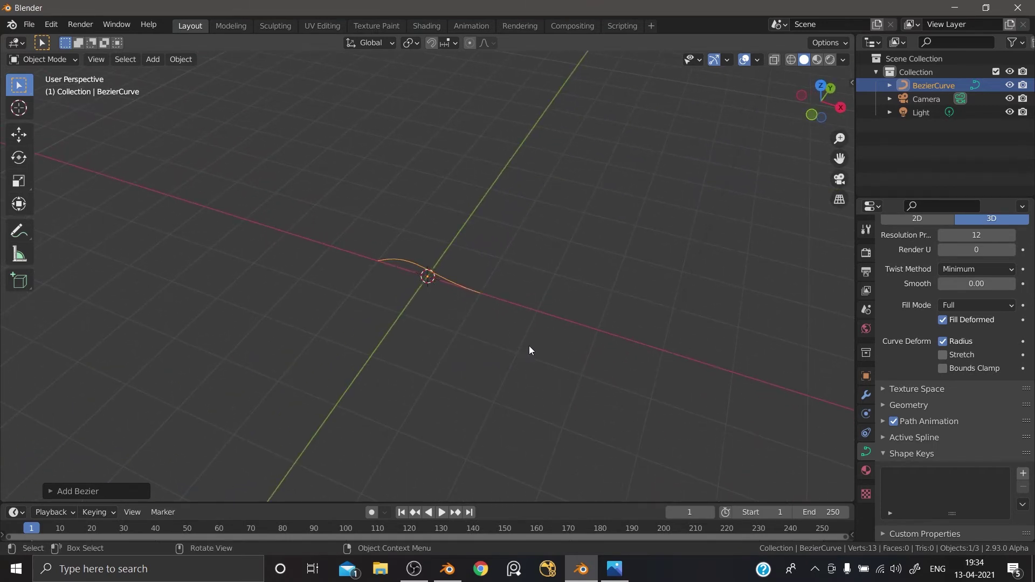
key(x)
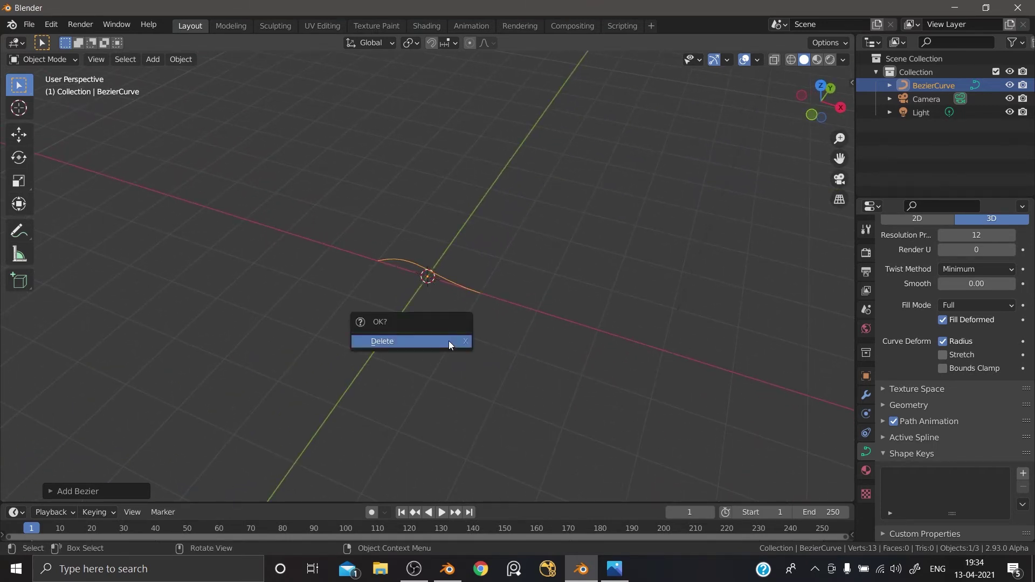
click(451, 342)
key(shift+a)
mouse_move(429, 259)
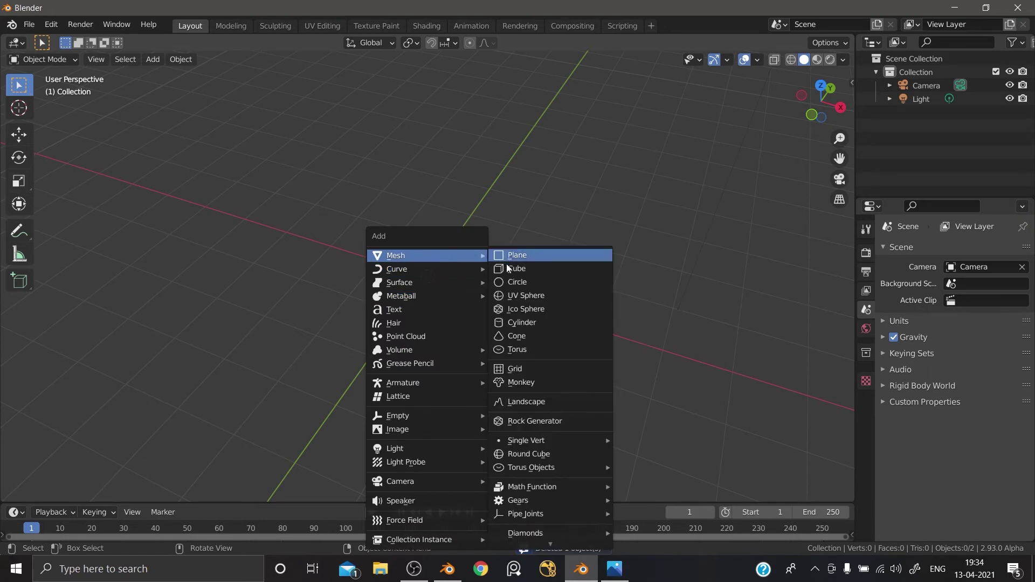
click(509, 268)
Step: Switch to the Blender 2.92 window, delete its Bezier curve and add a mesh cube
click(447, 569)
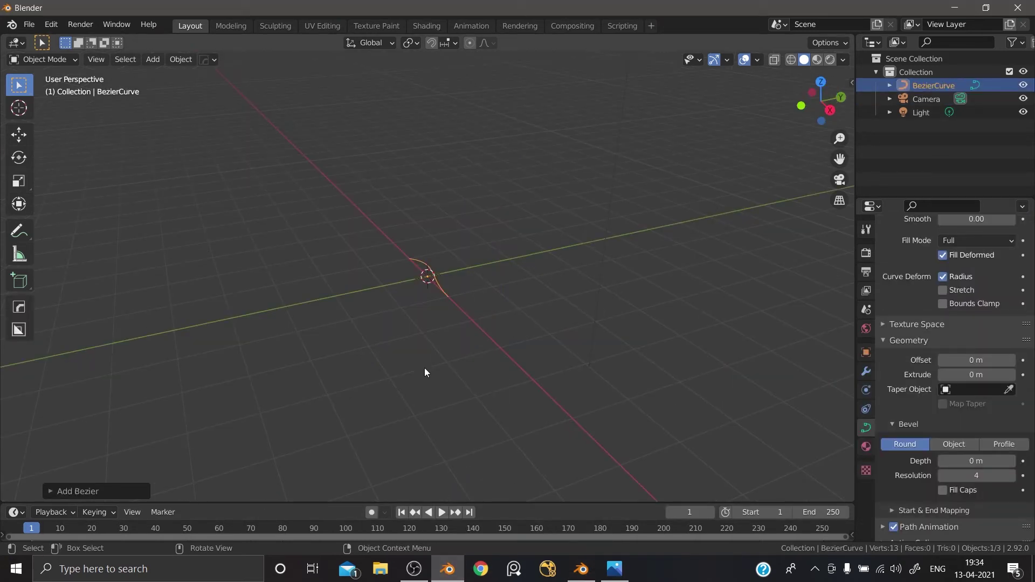
key(x)
click(425, 309)
key(shift+a)
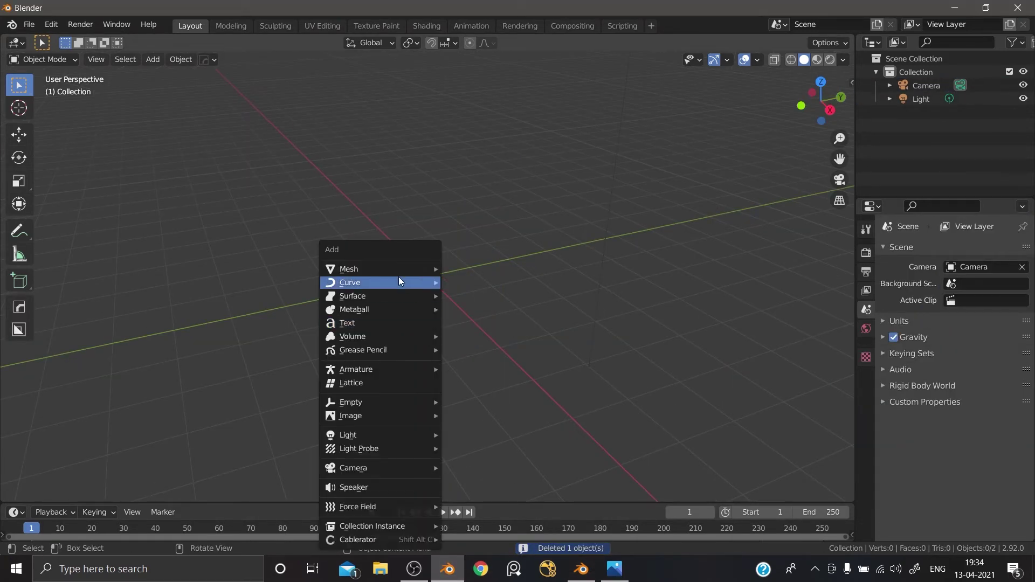
mouse_move(426, 268)
click(474, 282)
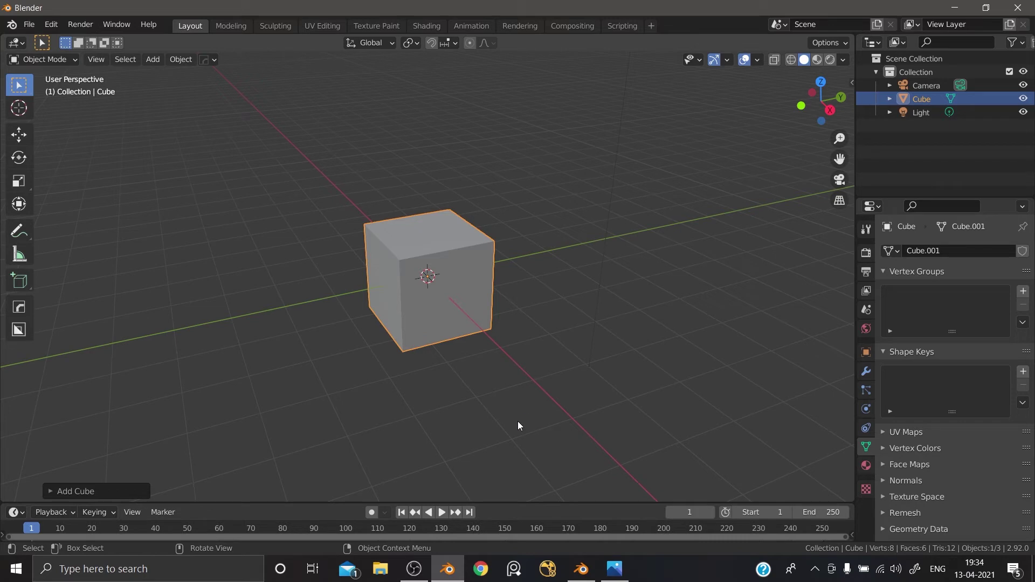
Step: Give the cube a level 2 Subdivision modifier and examine its advanced UV Smooth and Boundary Smooth options
click(866, 371)
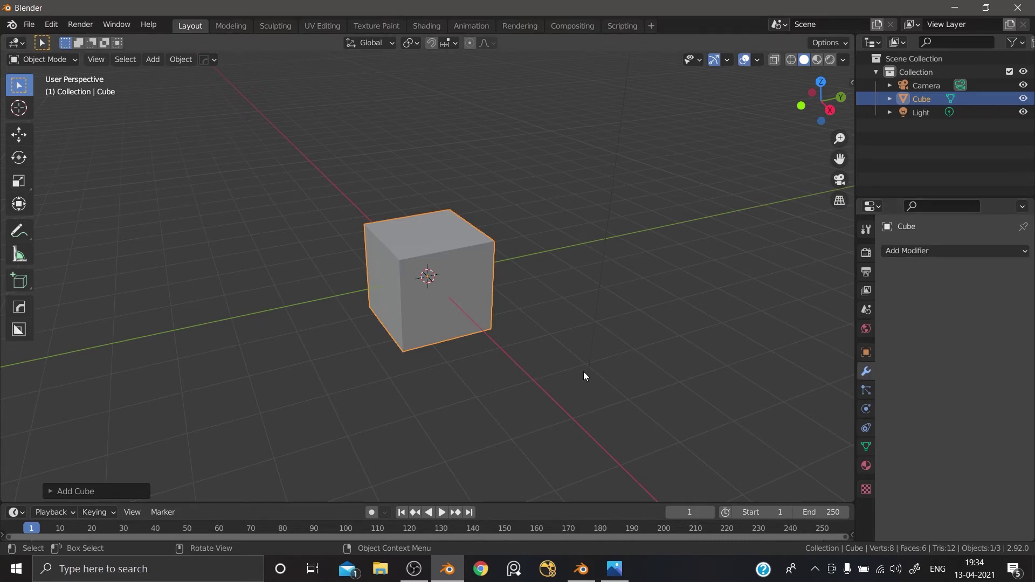
key(ctrl+2)
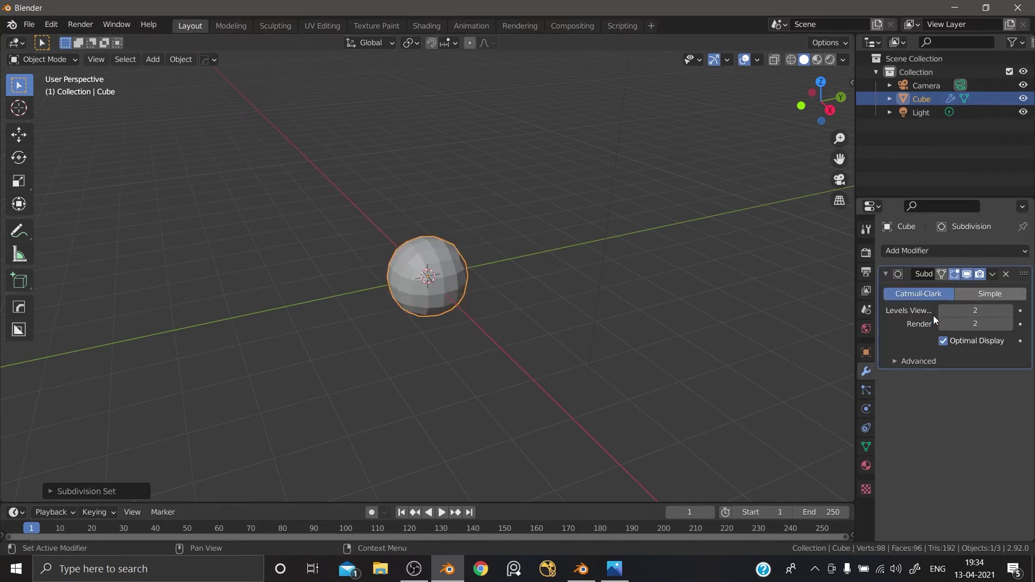
click(898, 362)
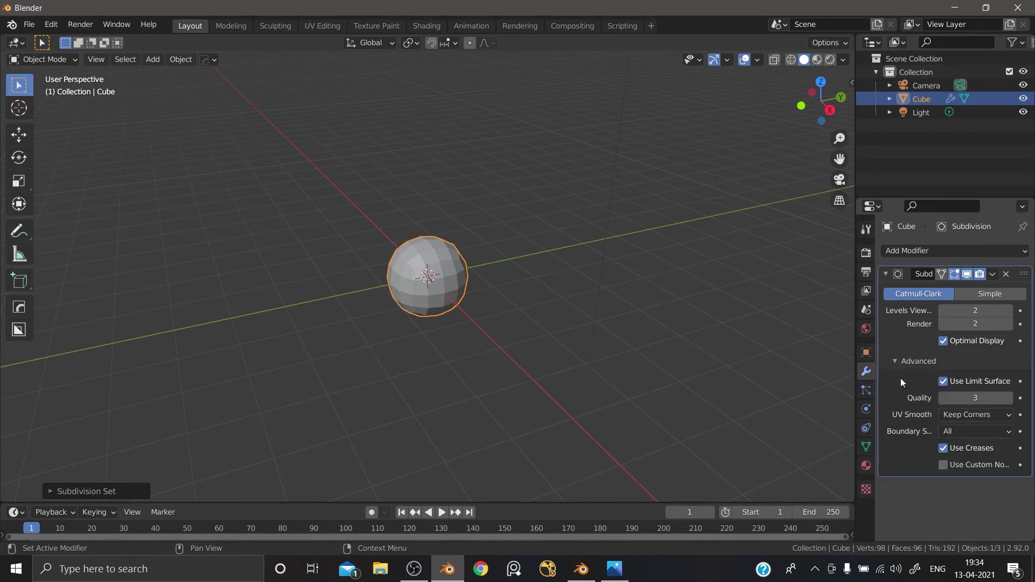
click(970, 415)
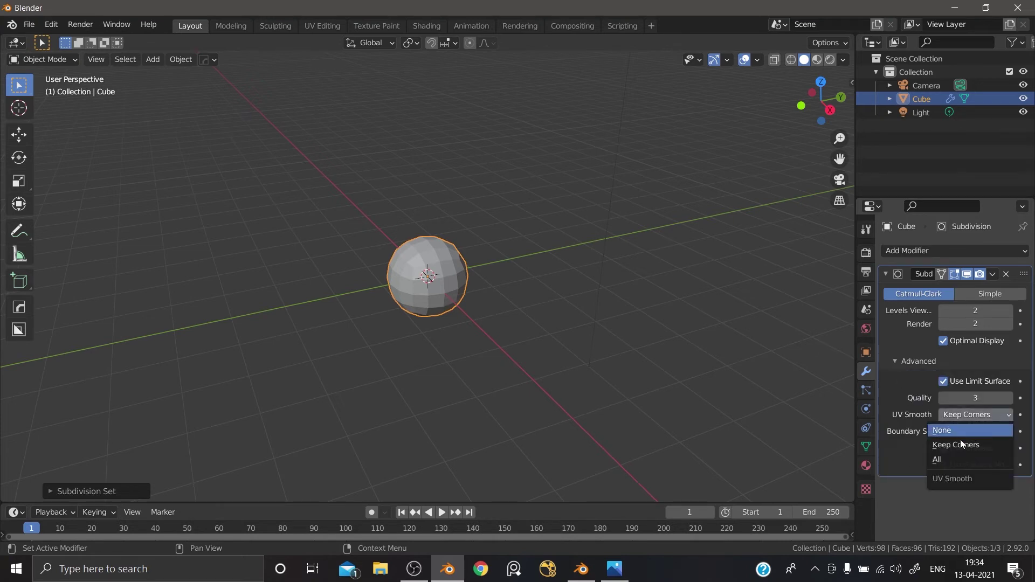
click(969, 432)
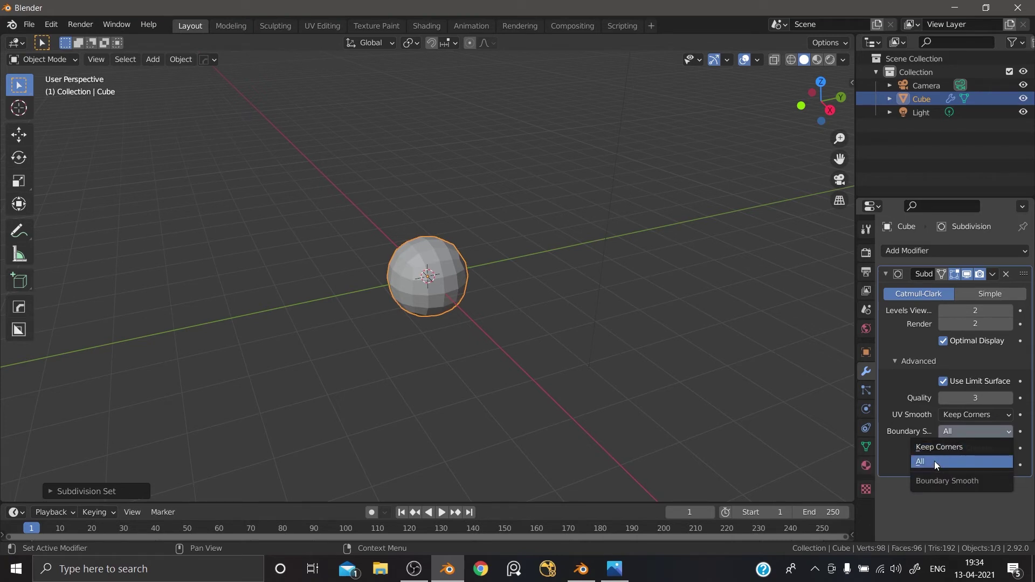
Step: In the Blender 2.93 window, add a level 2 Subdivision modifier to the cube and review its advanced UV Smooth options
click(582, 569)
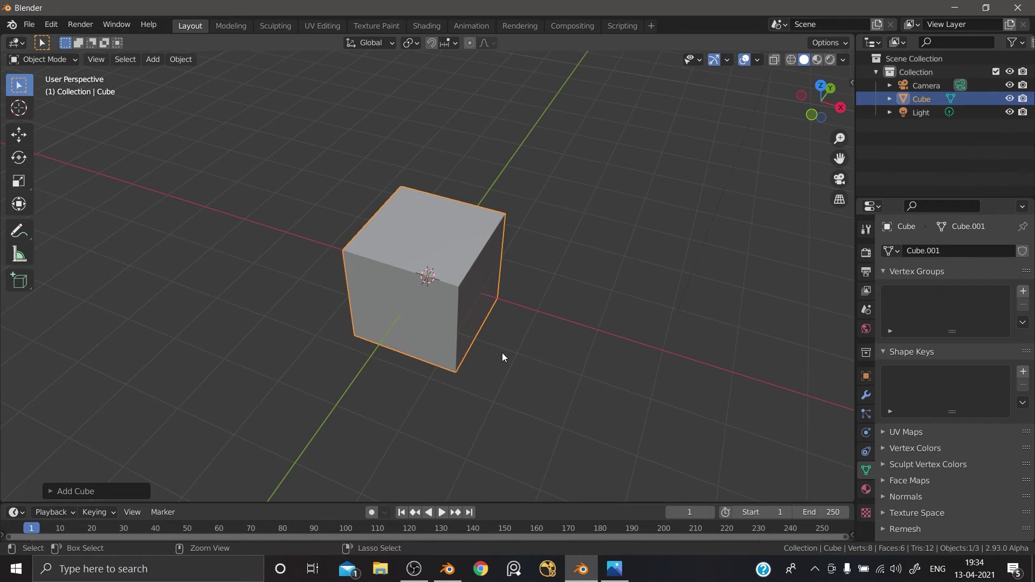
key(ctrl+2)
click(867, 397)
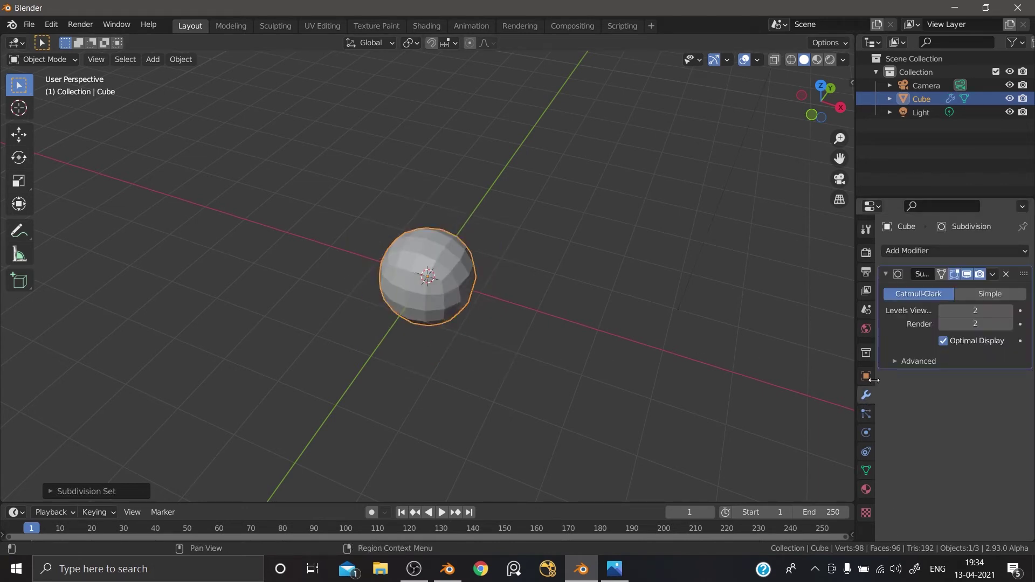
click(894, 364)
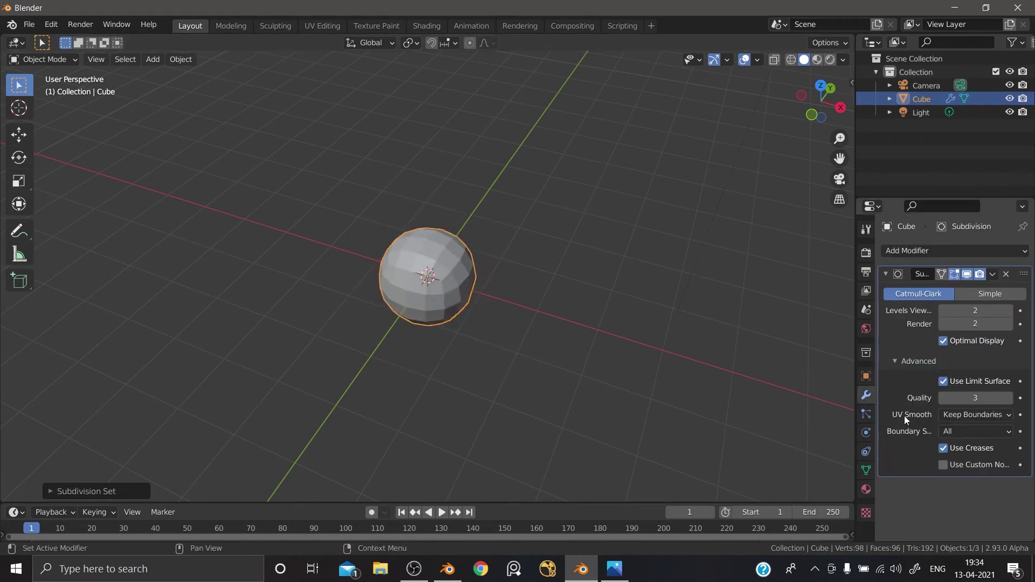
click(949, 415)
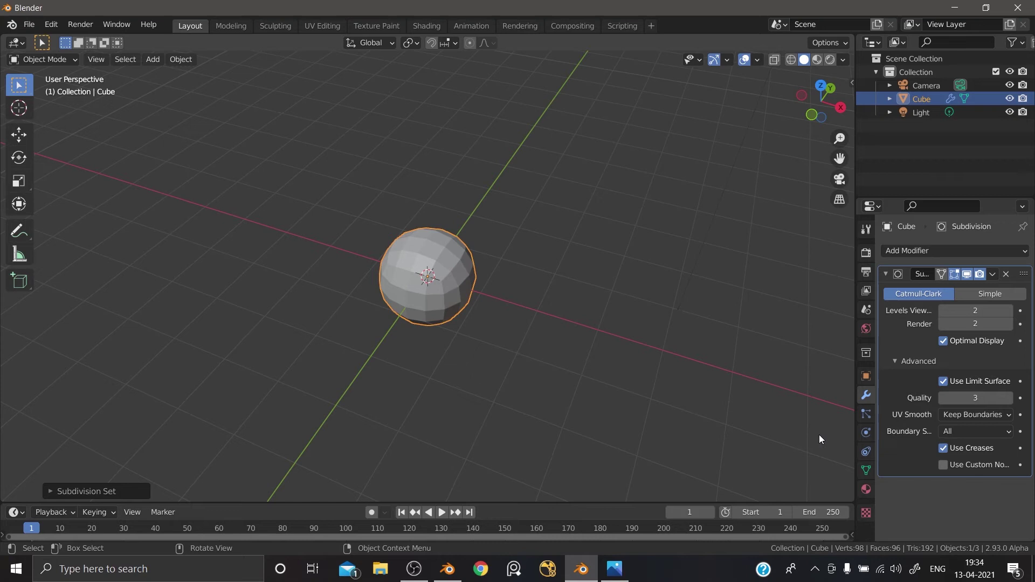
click(895, 362)
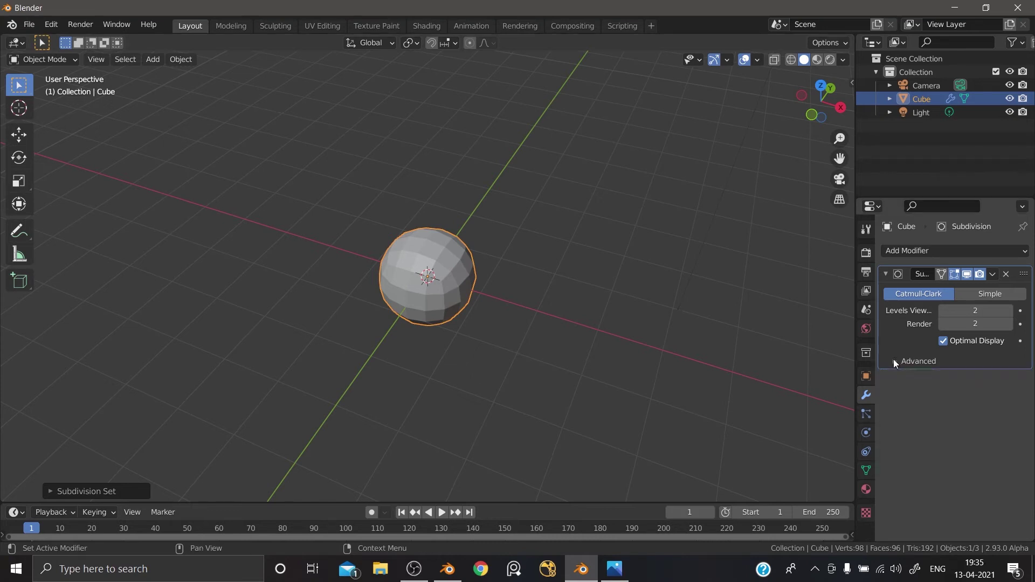
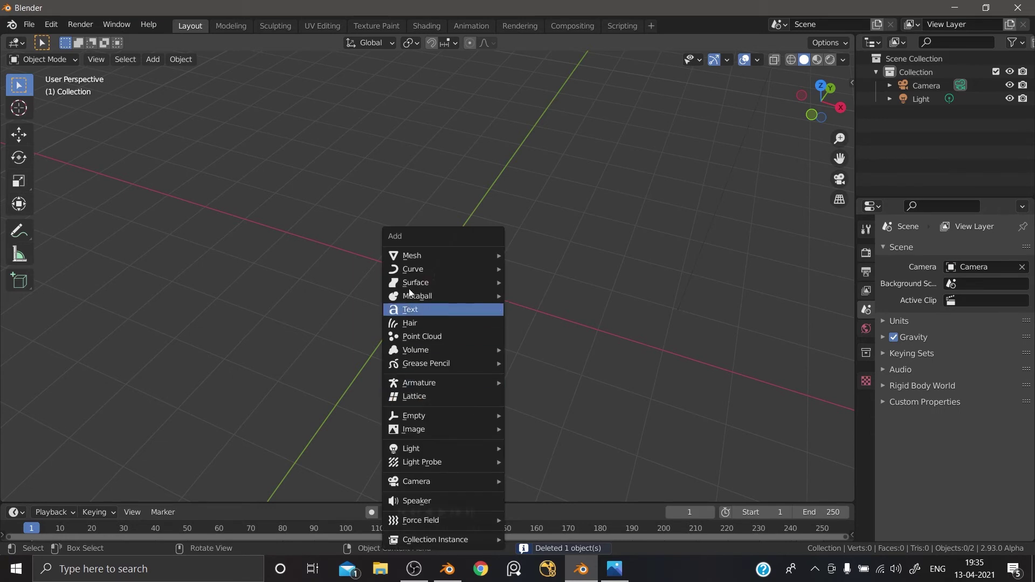
Step: Replace the subdivided cube with a new mesh cube in the 2.93 scene
mouse_move(413, 257)
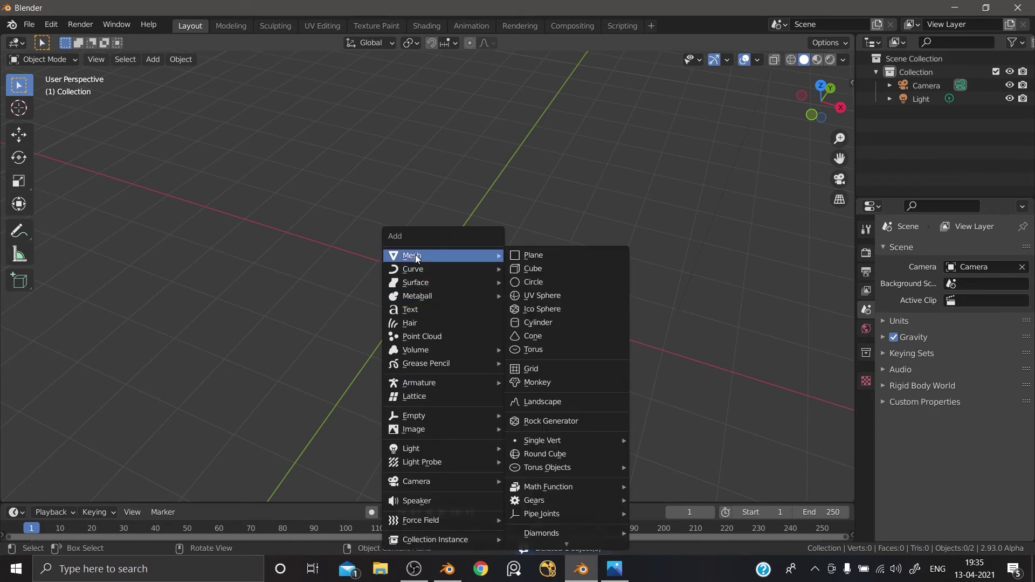
click(539, 274)
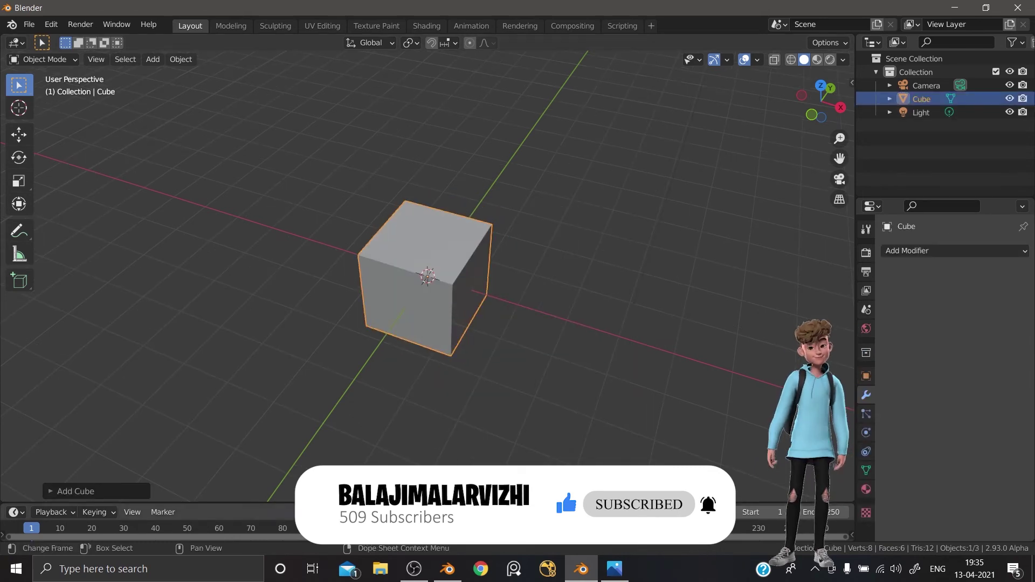
key(ctrl+2)
Step: In the Blender 2.92 window, delete the subdivided cube and add a mesh circle
key(Delete)
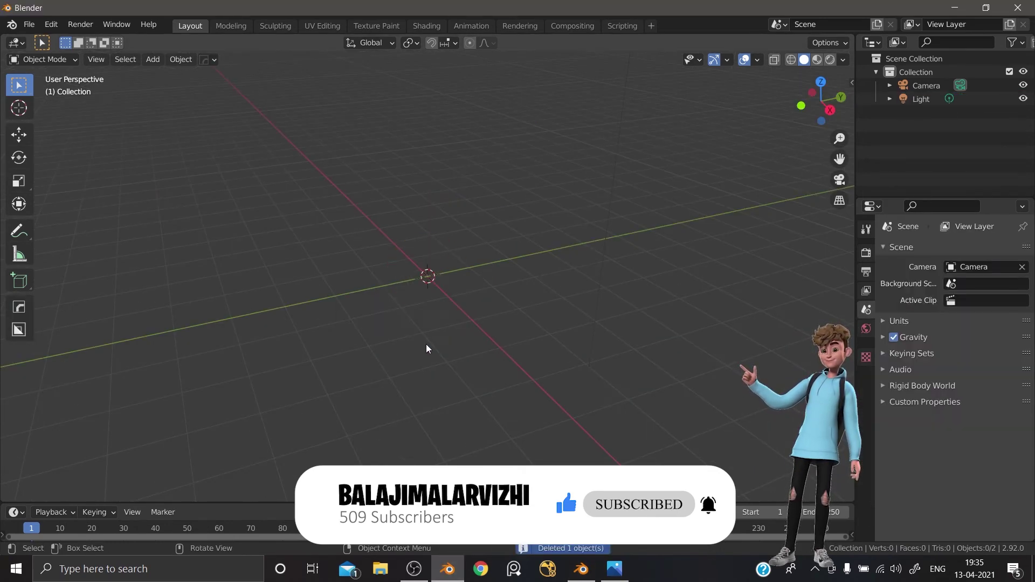
key(shift+a)
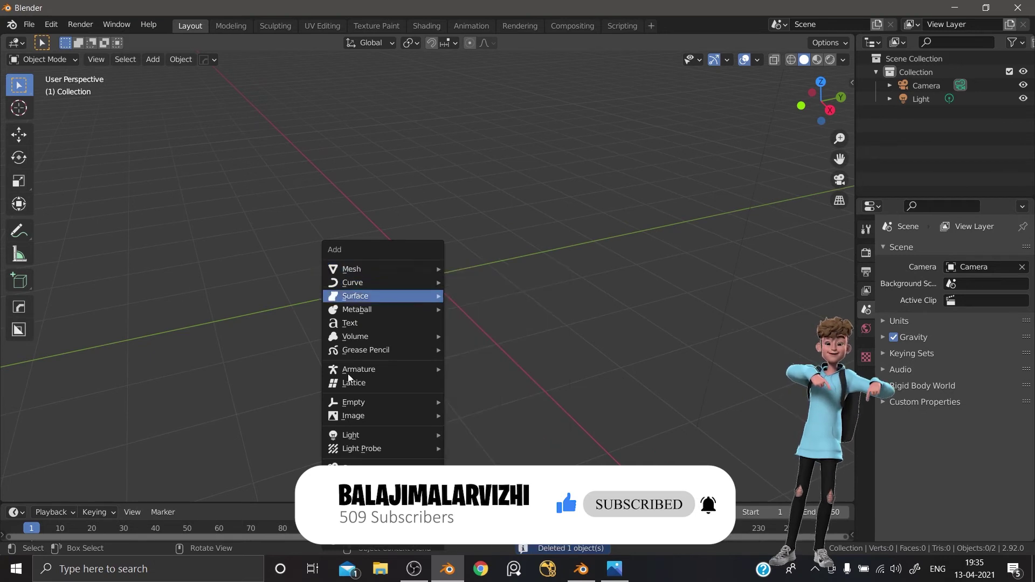
key(Escape)
key(shift+a)
mouse_move(388, 268)
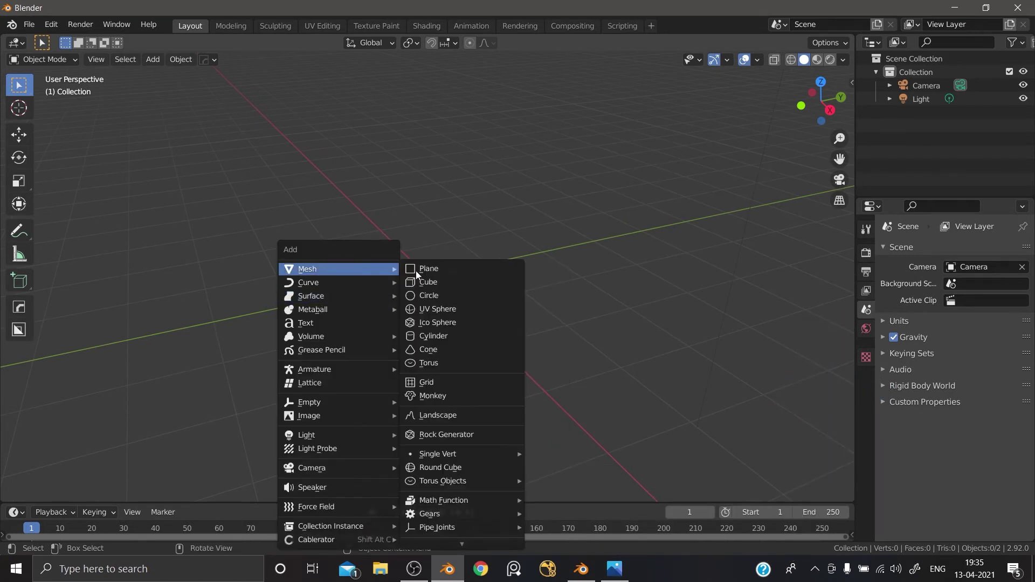
click(421, 295)
Step: Extrude the circle's edges upward along Z twice in Edit Mode to form a low ring wall
key(Tab)
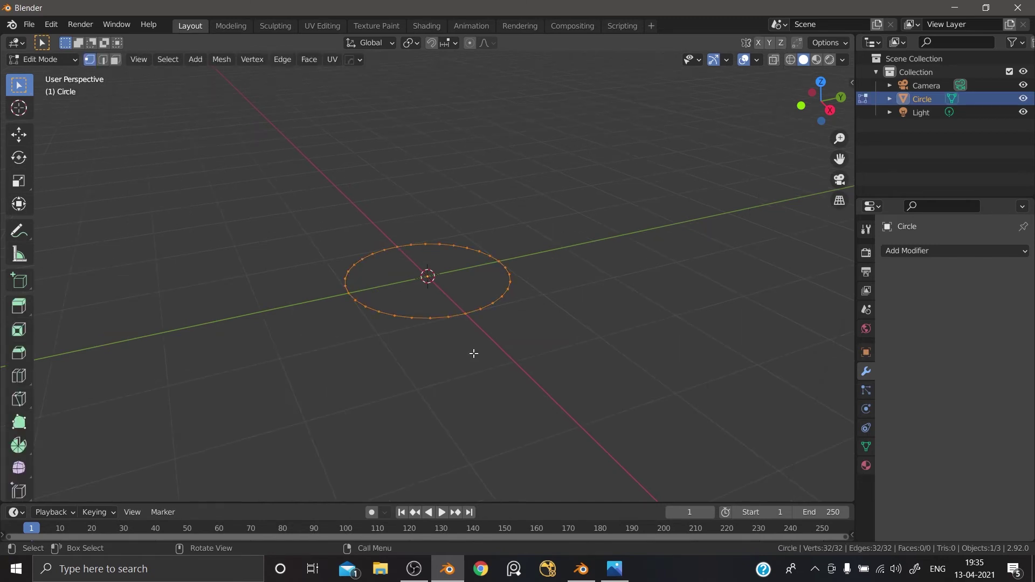
key(e)
key(z)
click(473, 341)
key(e)
key(z)
click(533, 330)
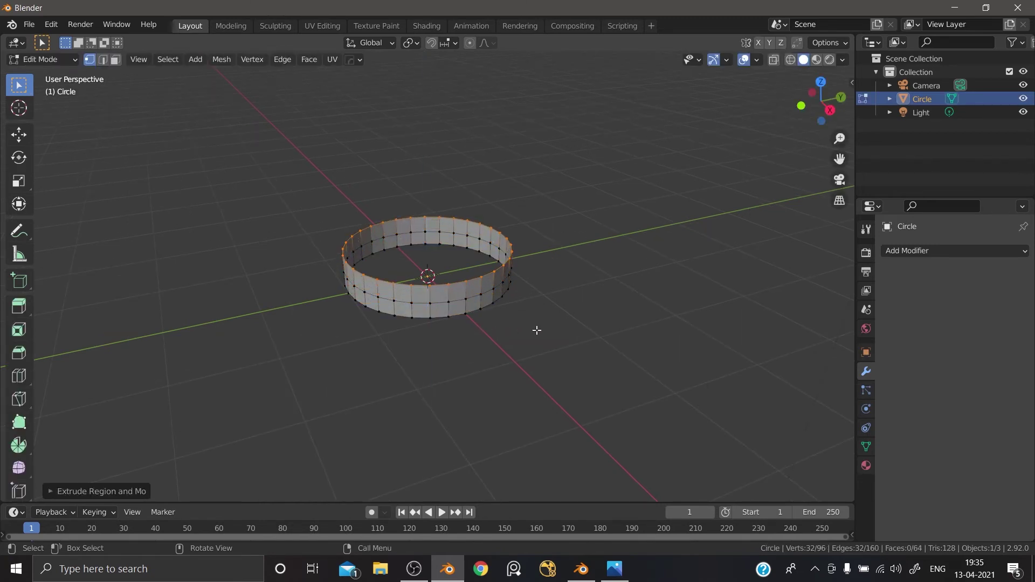
Step: Extrude the wall's upper loop inward into a flat rim, and extrude the rim's inner loop upward along Z twice
key(e)
key(s)
click(515, 323)
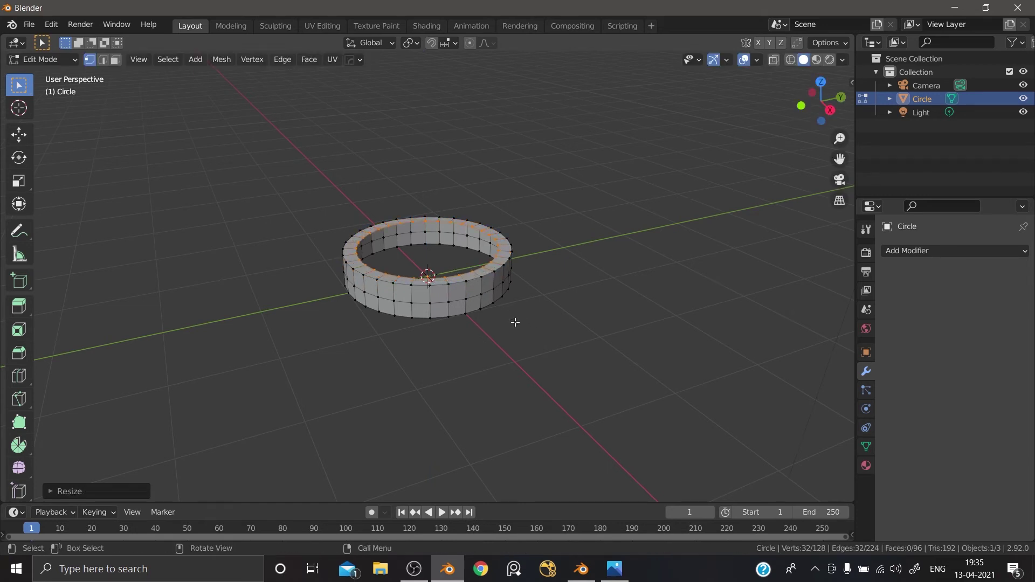
key(g)
key(z)
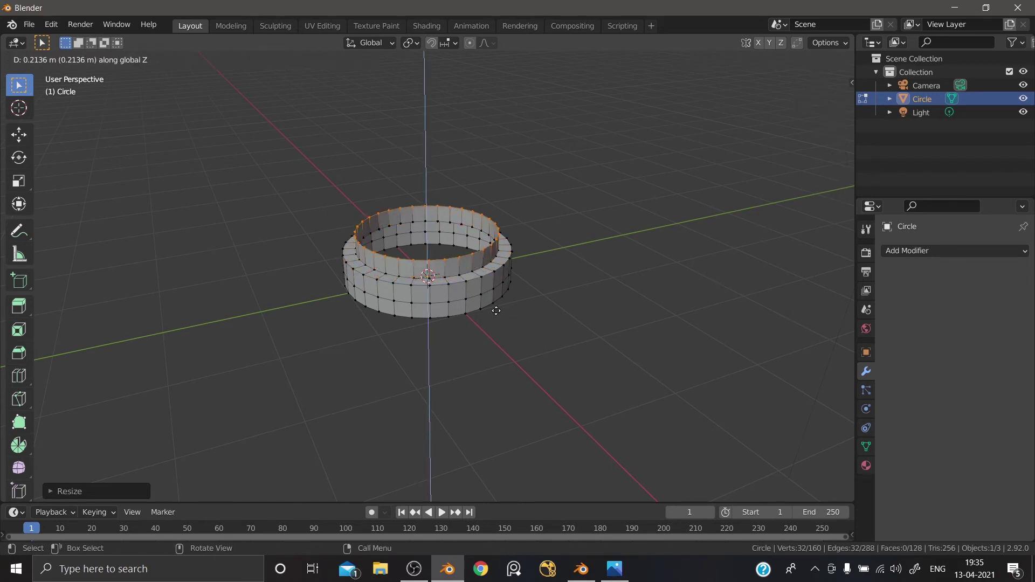
click(496, 311)
key(e)
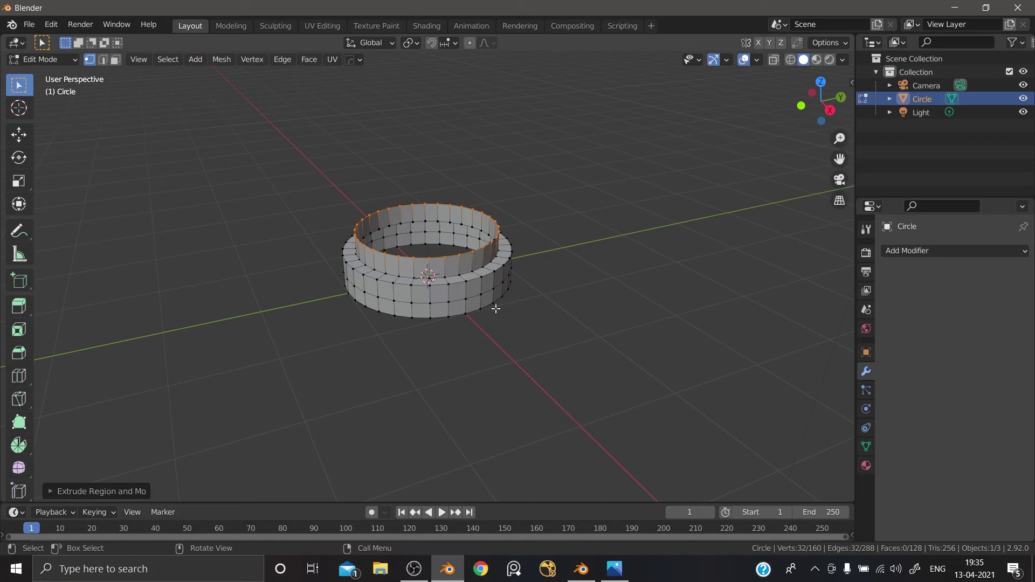
key(z)
click(496, 297)
Step: Select the edge loop where the flat rim meets the narrower collar and extrude it down along Z by about 0.3 m
middle_drag(497, 297, 415, 255)
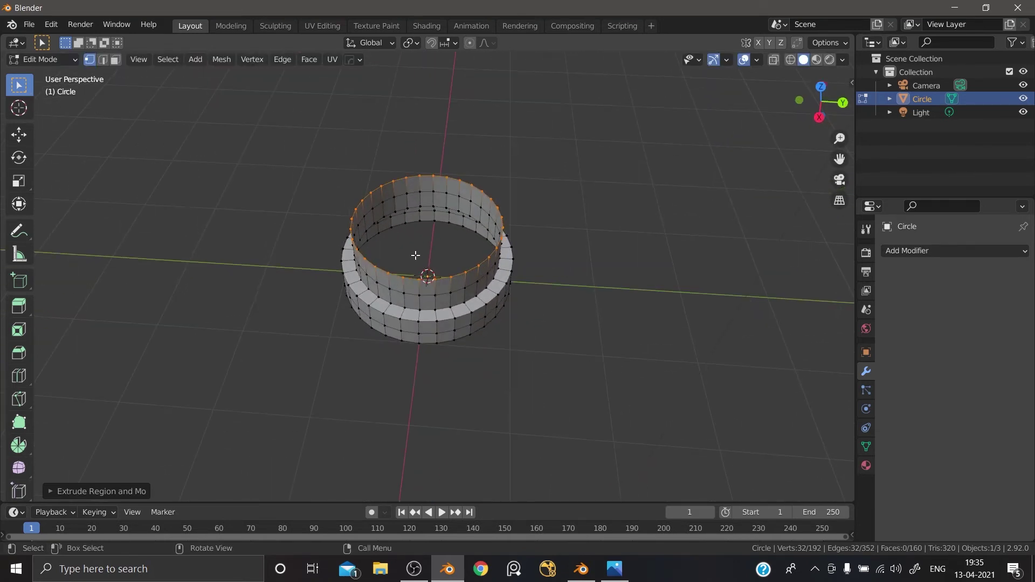
key(2)
click(388, 215)
alt+click(388, 215)
scroll(426, 247, up, 3)
middle_drag(426, 247, 448, 229)
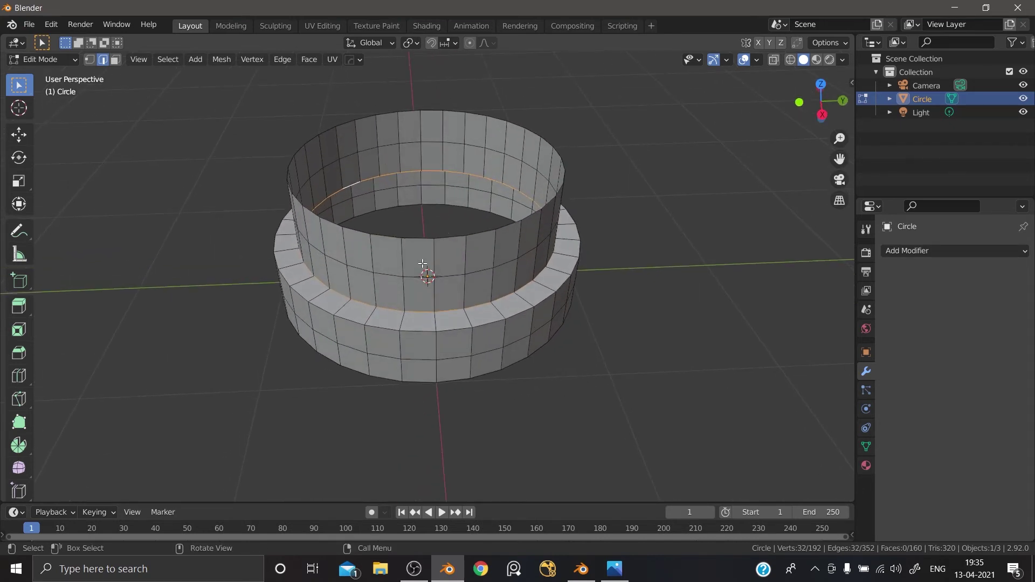
key(e)
key(z)
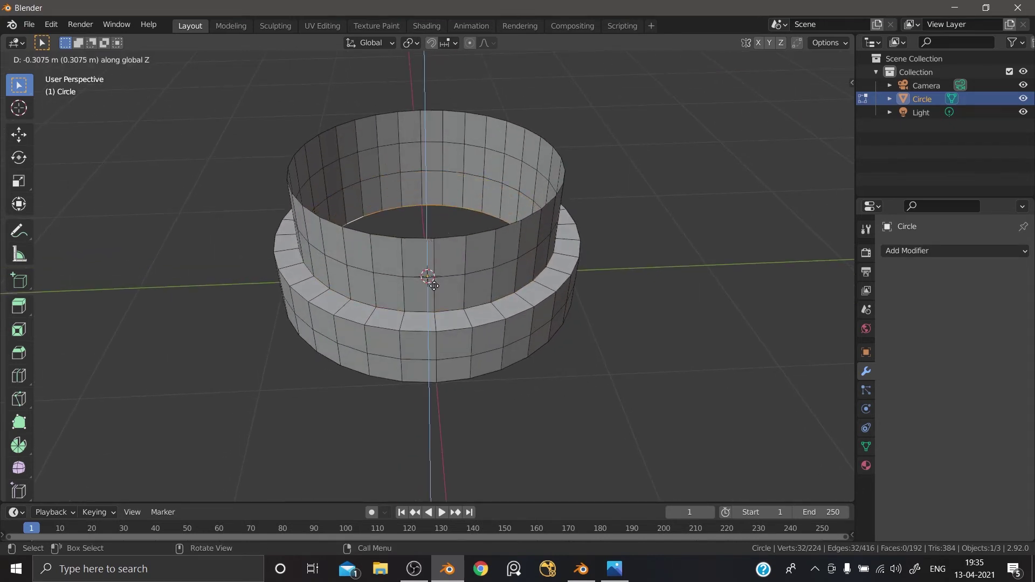
click(435, 293)
Step: Scale the newly extruded inner loop to about 0.79 to make a funnel-shaped wall, and clear the selection
middle_drag(434, 292, 607, 341)
key(s)
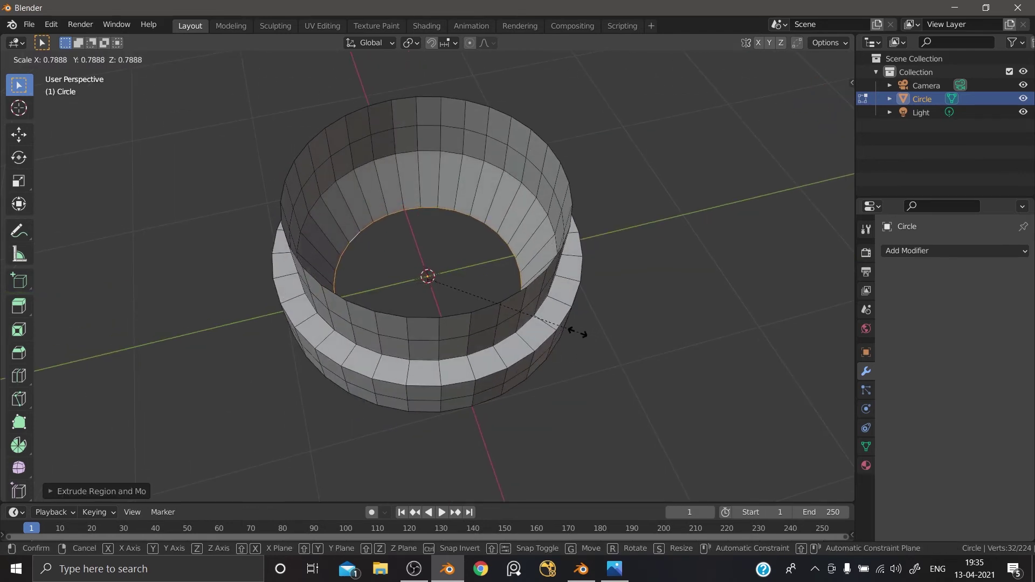
click(575, 331)
click(618, 347)
Step: Select one edge where the funnel wall meets the collar and try to expand it with the Edge Loops selection
middle_drag(617, 391, 501, 349)
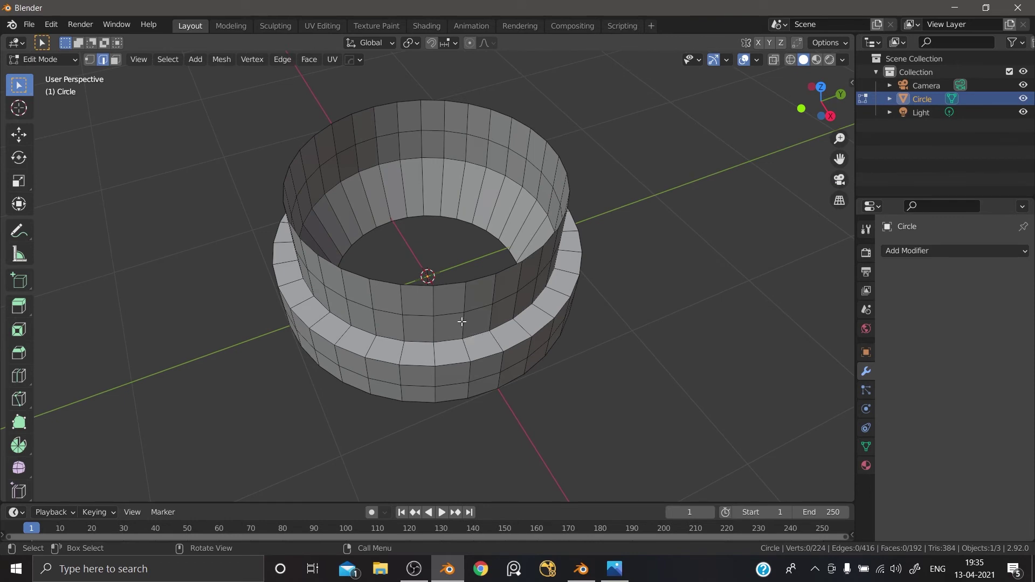
click(351, 178)
click(172, 62)
mouse_move(216, 264)
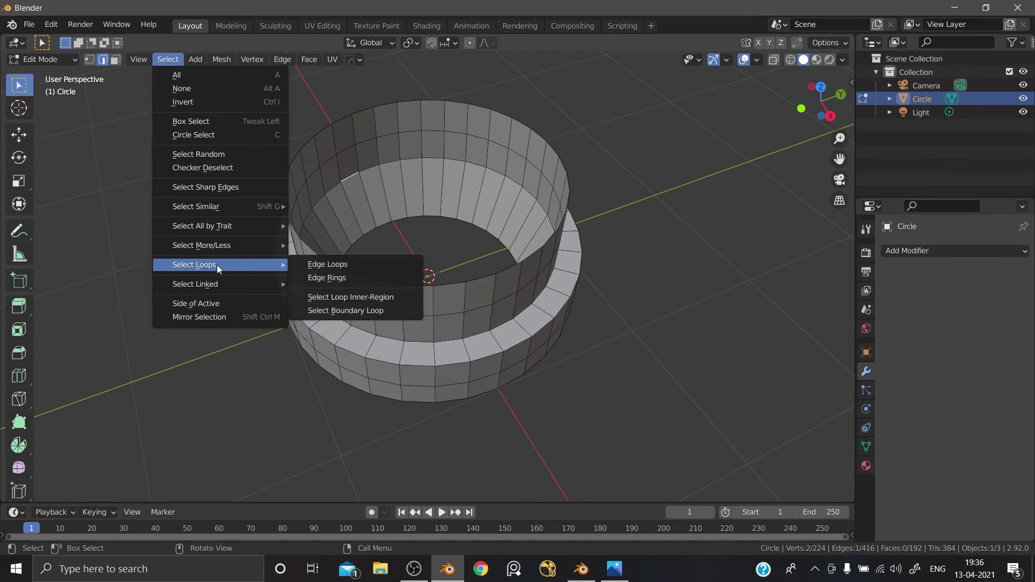
click(324, 264)
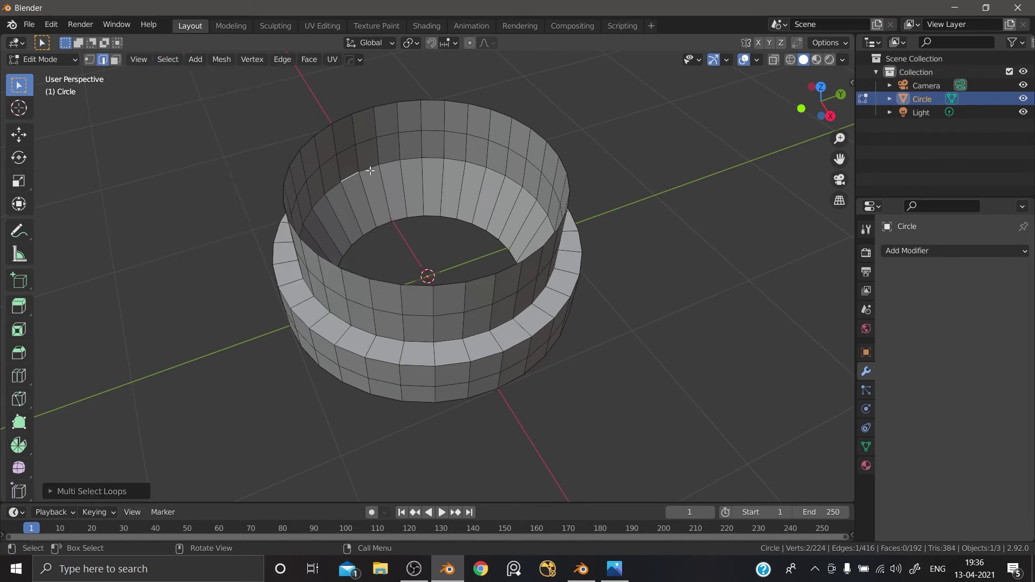
Step: Select one edge on the collar's upper rim and expand it to the full rim with the Edge Loops selection
click(357, 112)
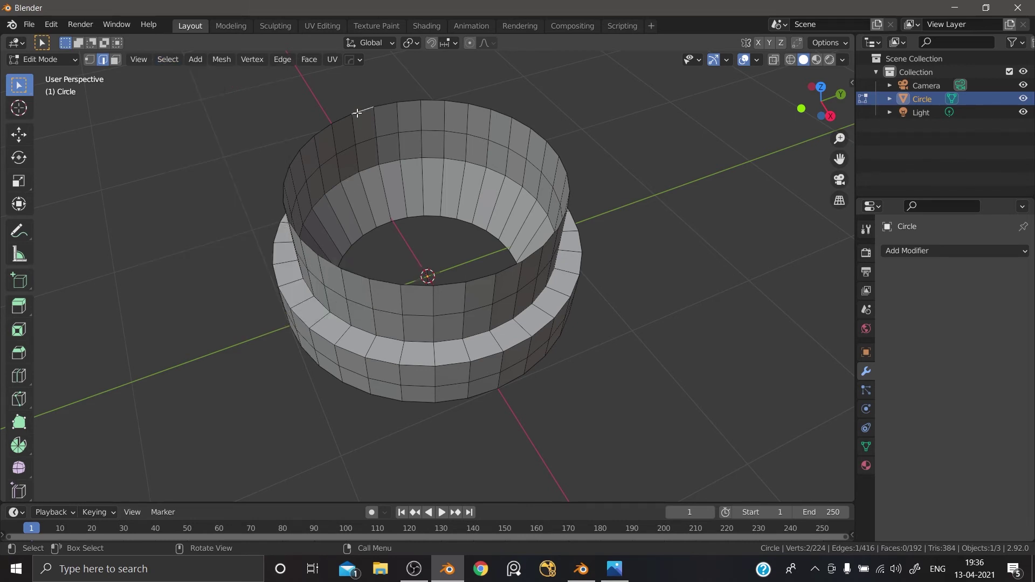
click(164, 61)
mouse_move(210, 265)
click(318, 265)
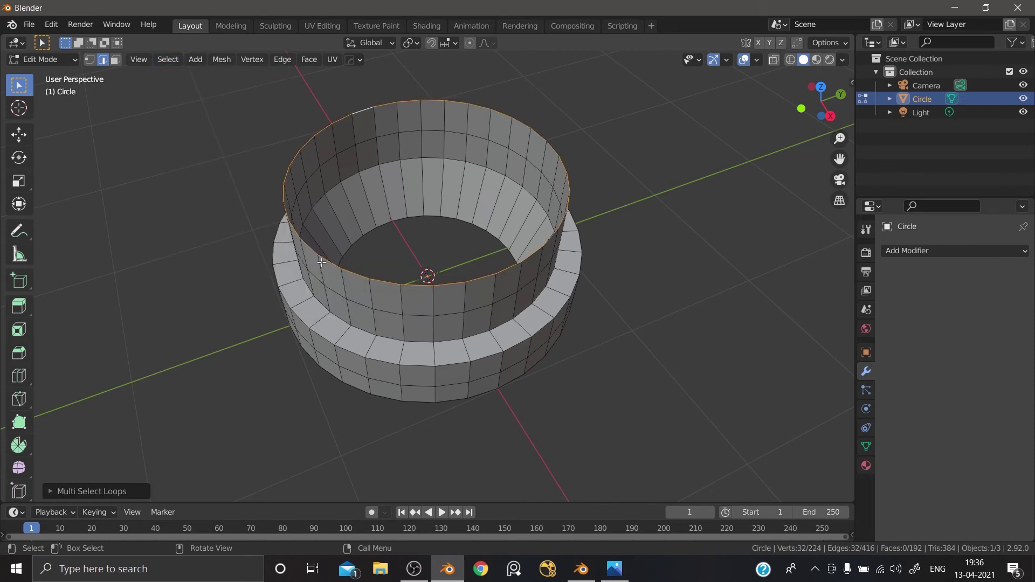
Step: Loop-select the edge loop halfway up the collar, and try the same on an edge where the funnel meets the collar
key(alt)
alt+click(410, 131)
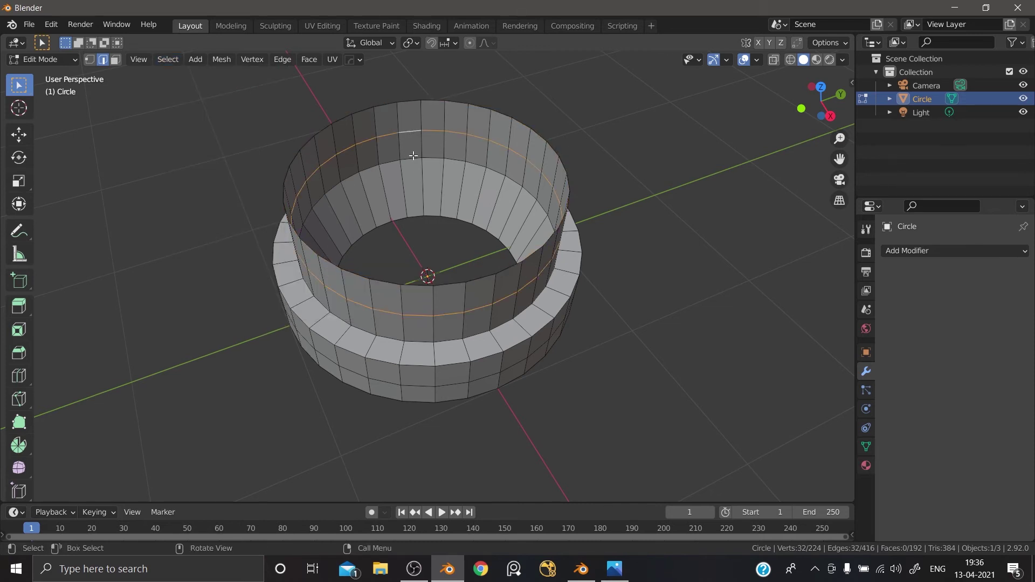
alt+click(391, 164)
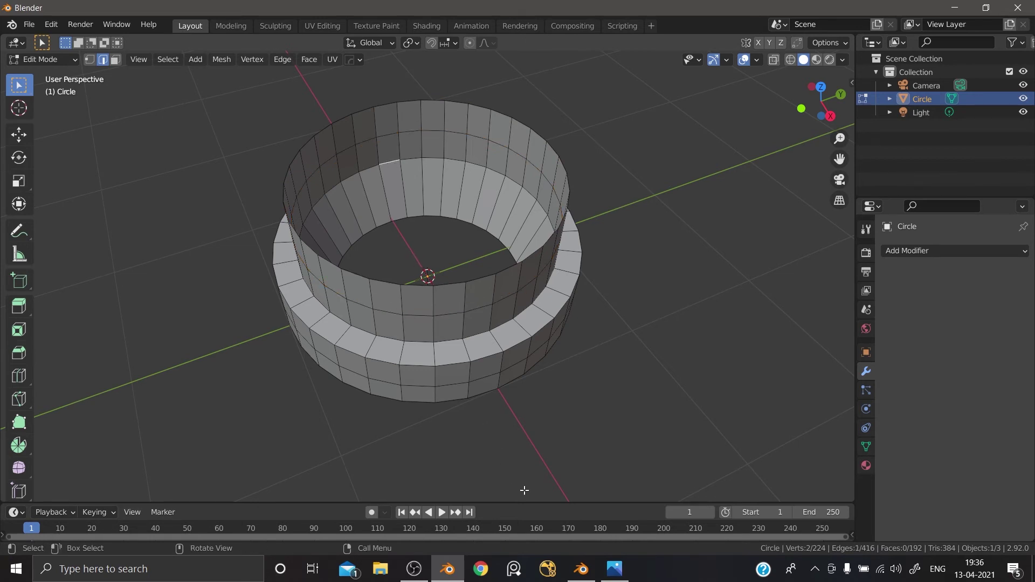
Step: Switch to Blender 2.93 Alpha, replace the cube with a mesh circle, and enter Edit Mode
click(581, 569)
key(x)
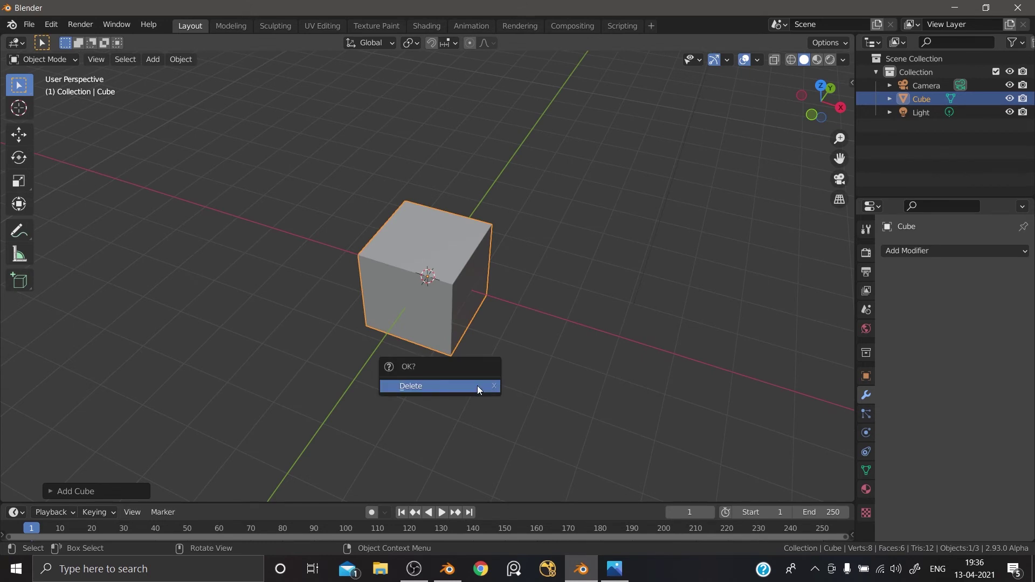
click(477, 386)
key(shift+a)
mouse_move(377, 253)
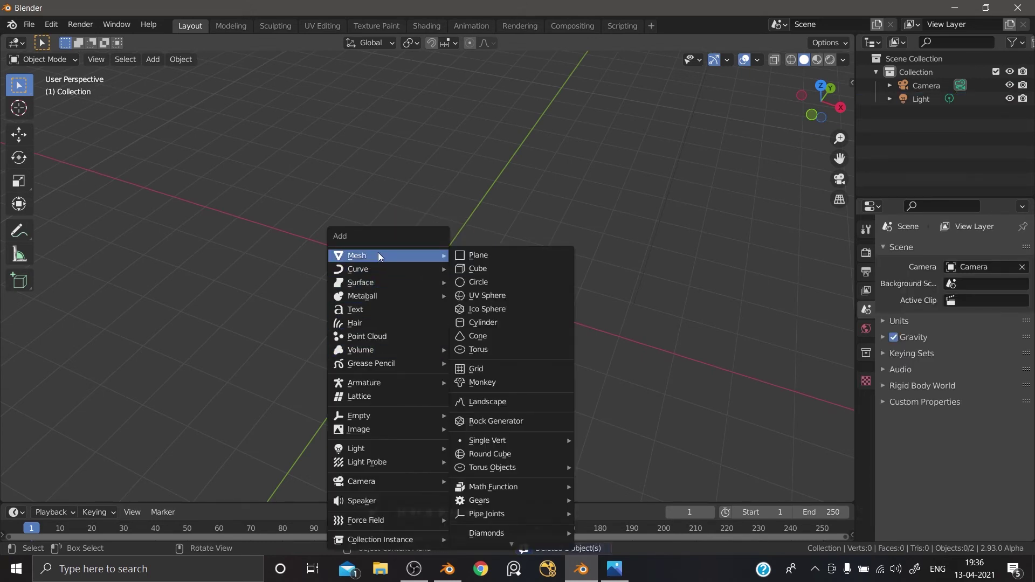
click(480, 282)
key(Tab)
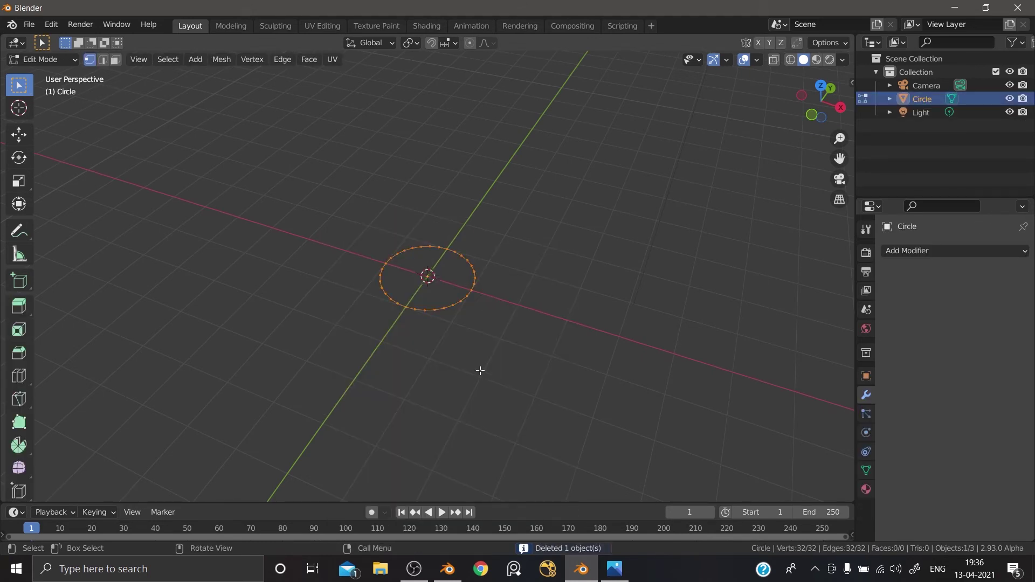
Step: Extrude the new circle upward along Z twice to form a low ring wall
key(e)
key(z)
click(481, 362)
key(e)
key(z)
click(544, 341)
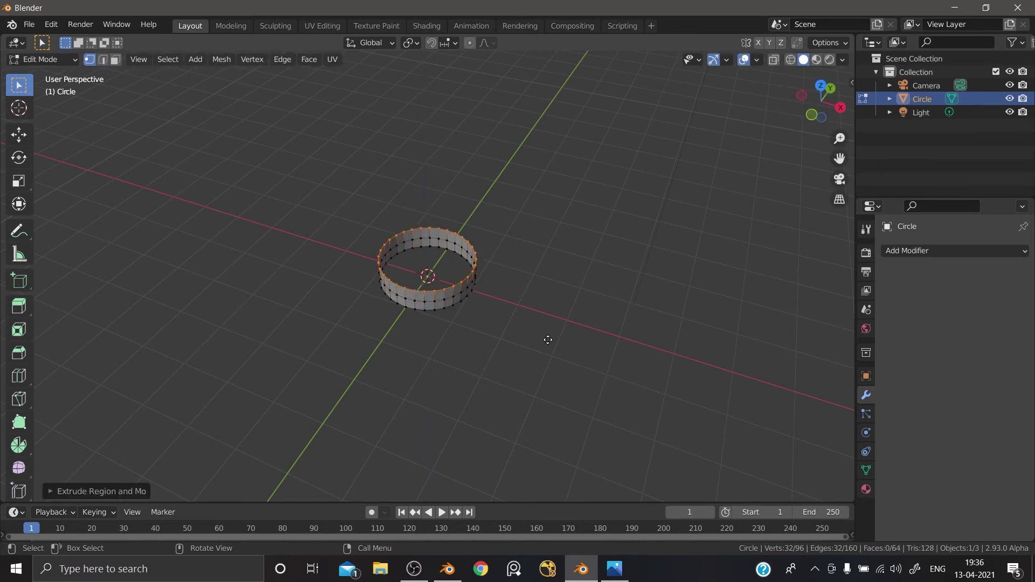
Step: Extrude the upper loop inward at a scale of about 0.72 into a flat rim, and extrude its inner loop upward along Z twice
key(e)
key(s)
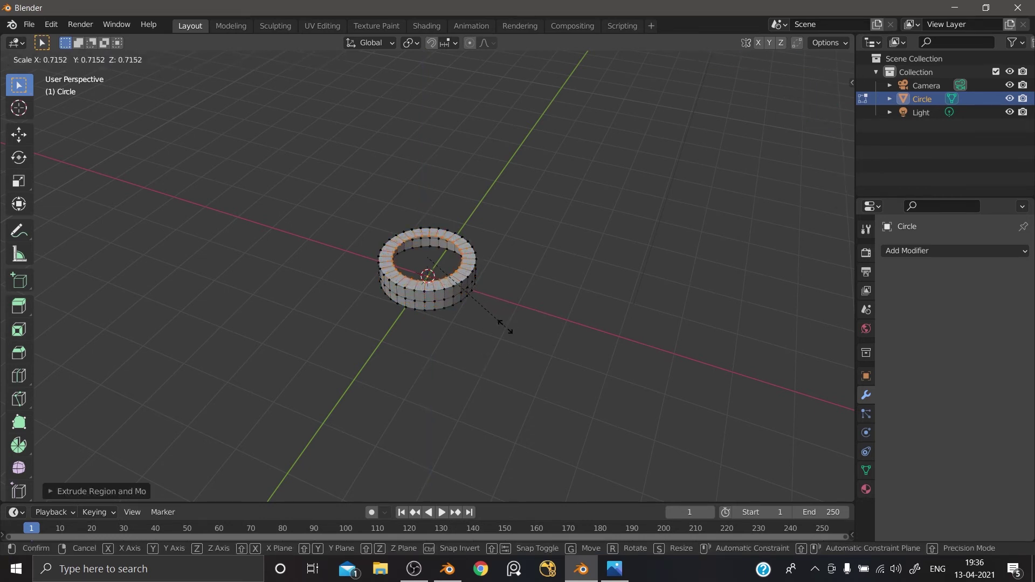
click(505, 326)
key(e)
key(z)
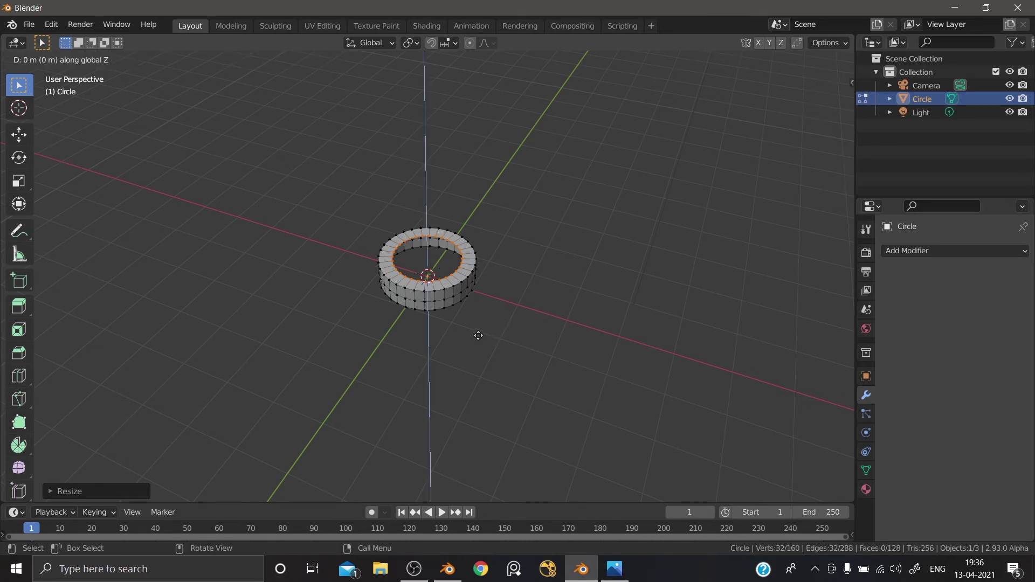
click(475, 326)
key(e)
key(z)
click(475, 318)
Step: Select the edge loop where the flat rim meets the collar in edge mode and extrude it down along Z by about 0.38 m
middle_drag(474, 313, 393, 176)
scroll(410, 247, up, 6)
key(2)
click(393, 136)
middle_drag(393, 136, 415, 162)
alt+click(404, 131)
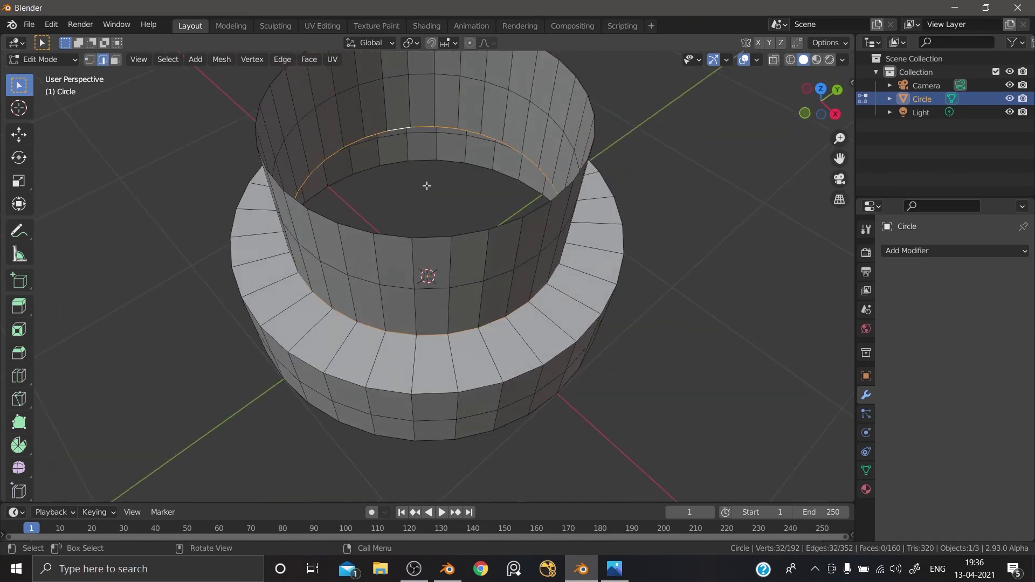
key(e)
key(z)
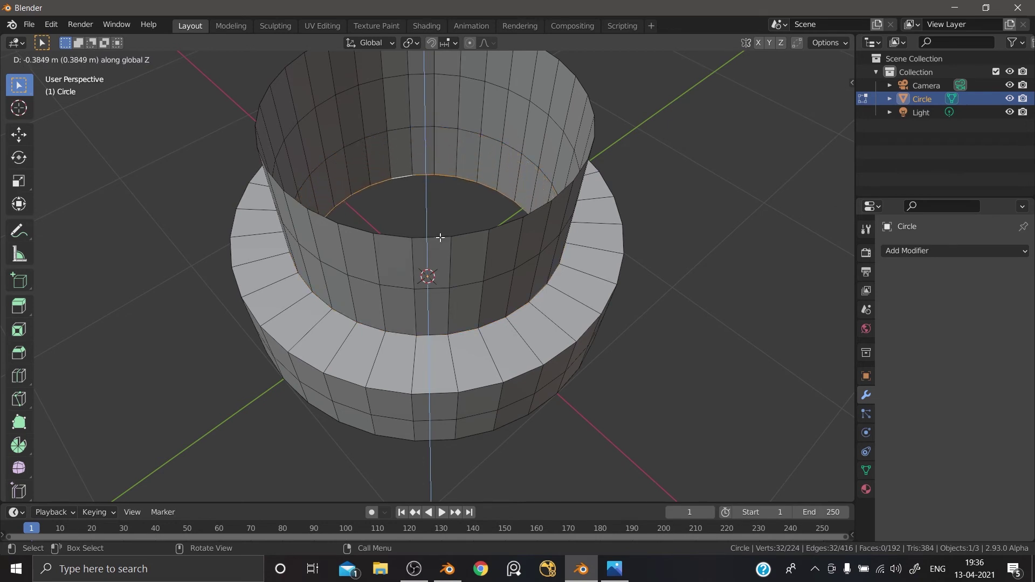
click(441, 237)
Step: Scale the newly extruded inner loop inward to make a funnel-shaped wall
key(s)
click(531, 282)
middle_drag(661, 300, 436, 219)
scroll(437, 235, down, 3)
Step: Loop-select the edges where the funnel wall, flat rim and collar meet directly from one junction edge
click(427, 193)
scroll(428, 221, up, 3)
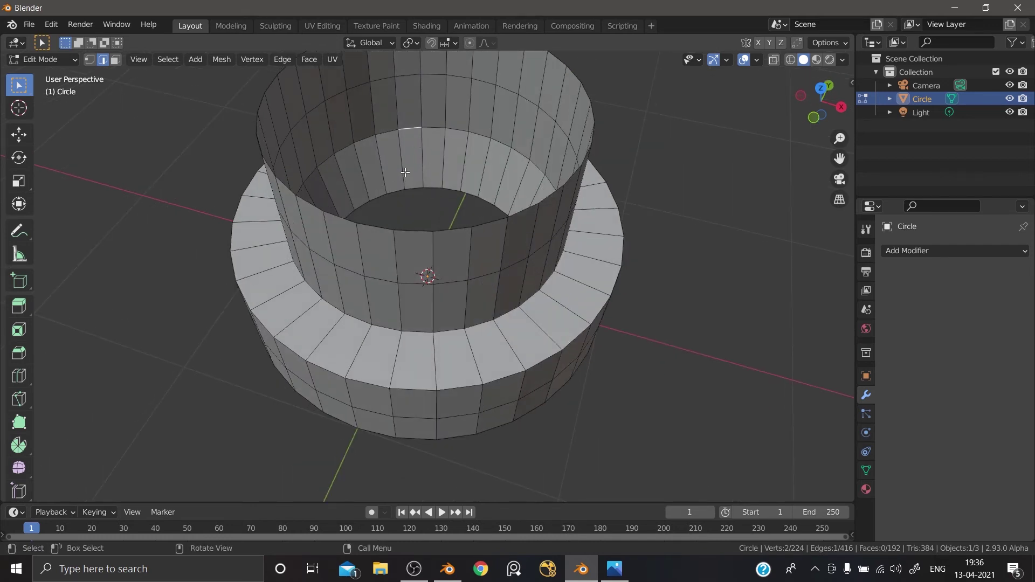
alt+click(386, 132)
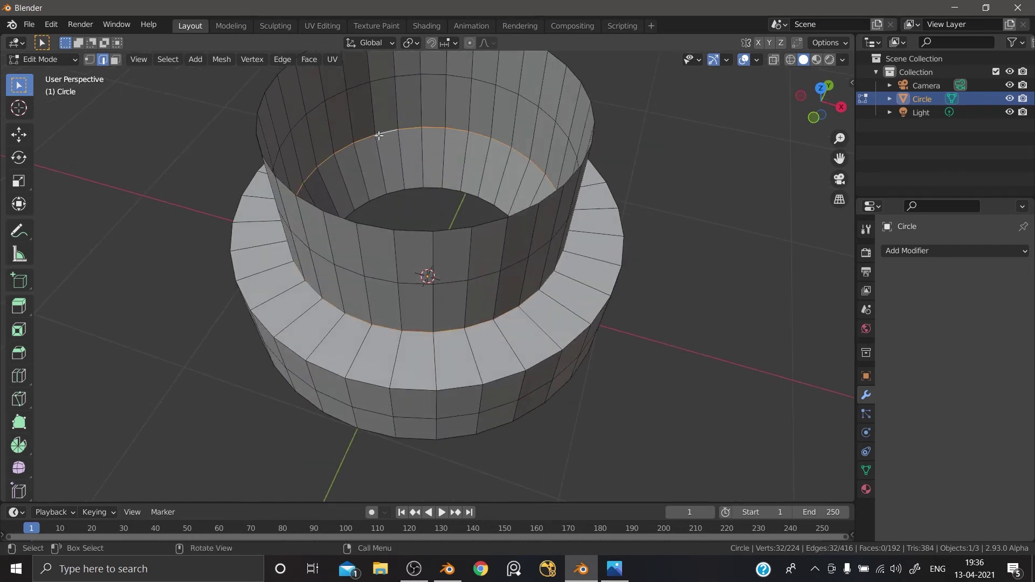
Step: Undo the direct loop selection and expand the single junction edge with the Edge Loops selection instead
key(ctrl+z)
click(167, 60)
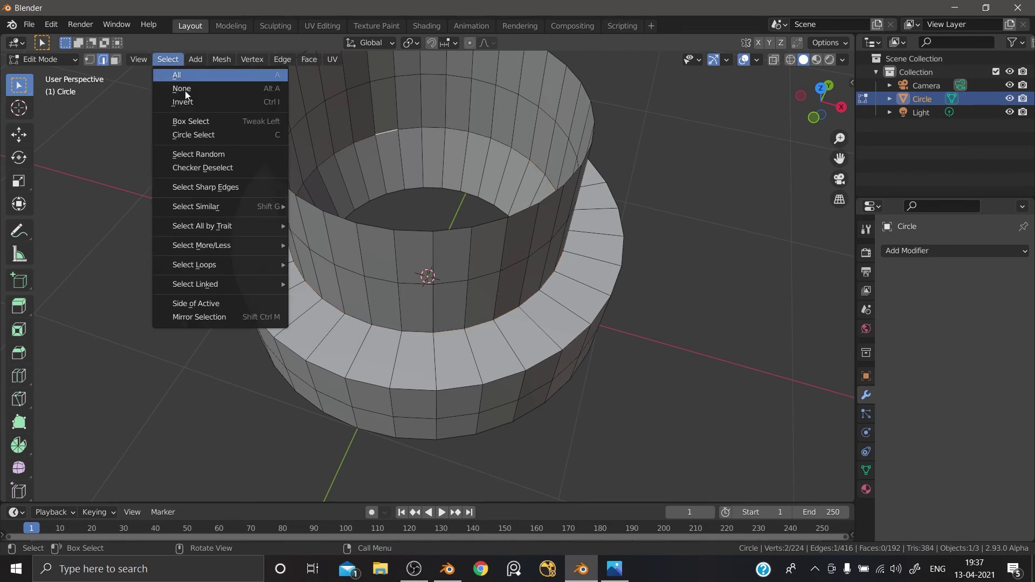
mouse_move(237, 265)
click(298, 265)
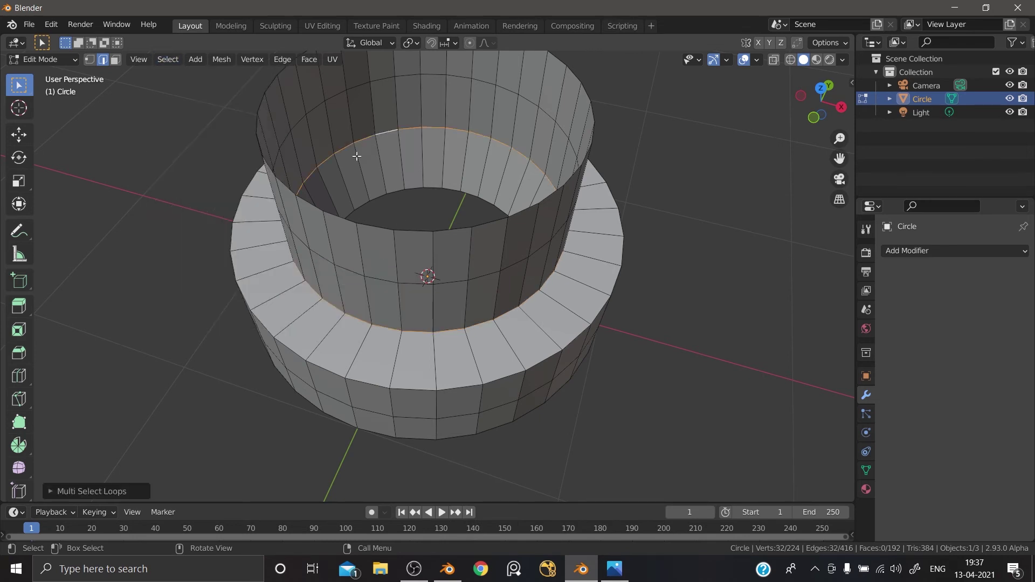
Step: Change to vertex selection, clear the selected loop, and select one vertex on the collar's upper rim
scroll(580, 291, down, 4)
middle_drag(545, 342, 457, 269)
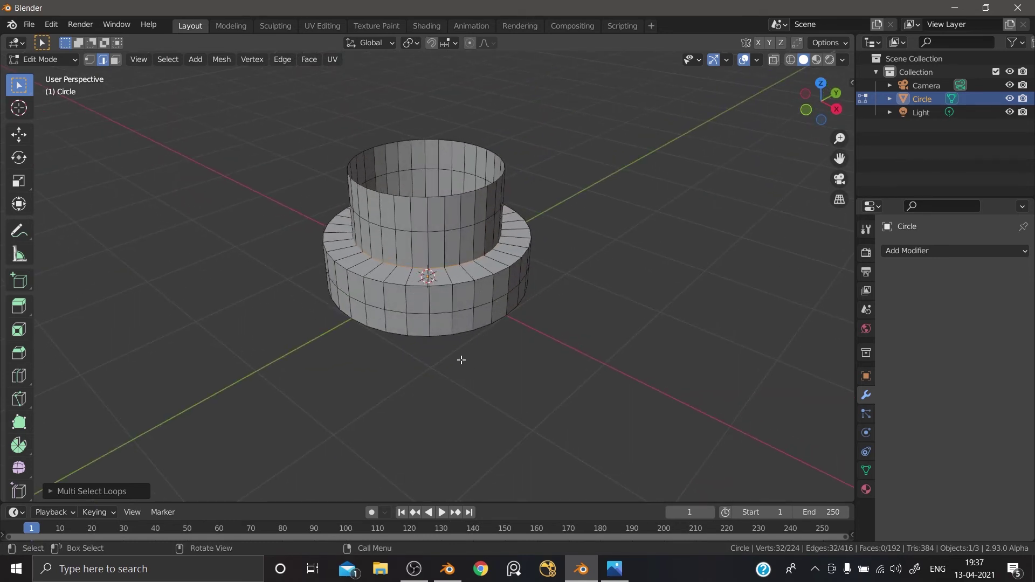
scroll(442, 359, down, 2)
middle_drag(414, 356, 437, 370)
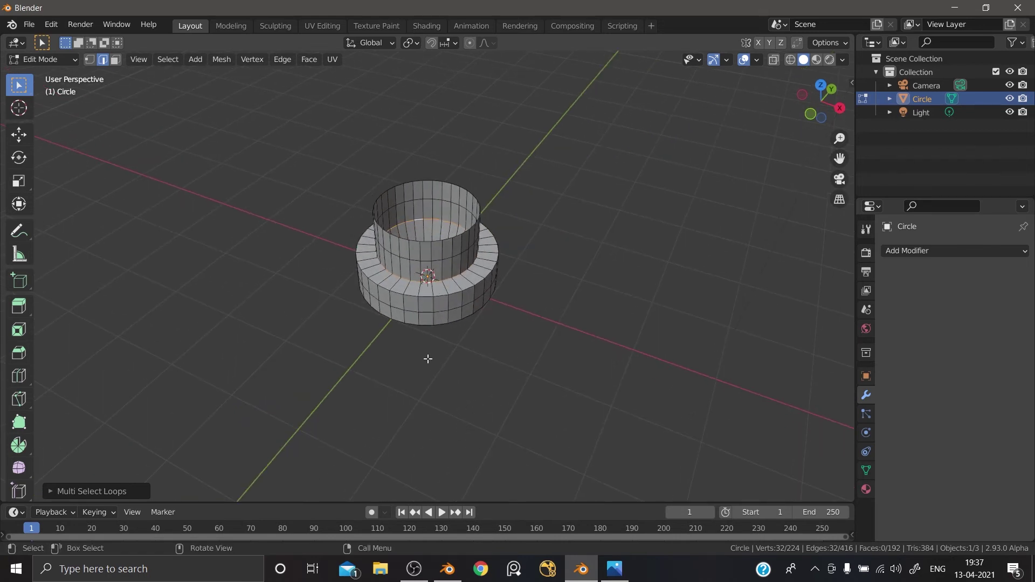
scroll(428, 359, up, 2)
key(q)
key(1)
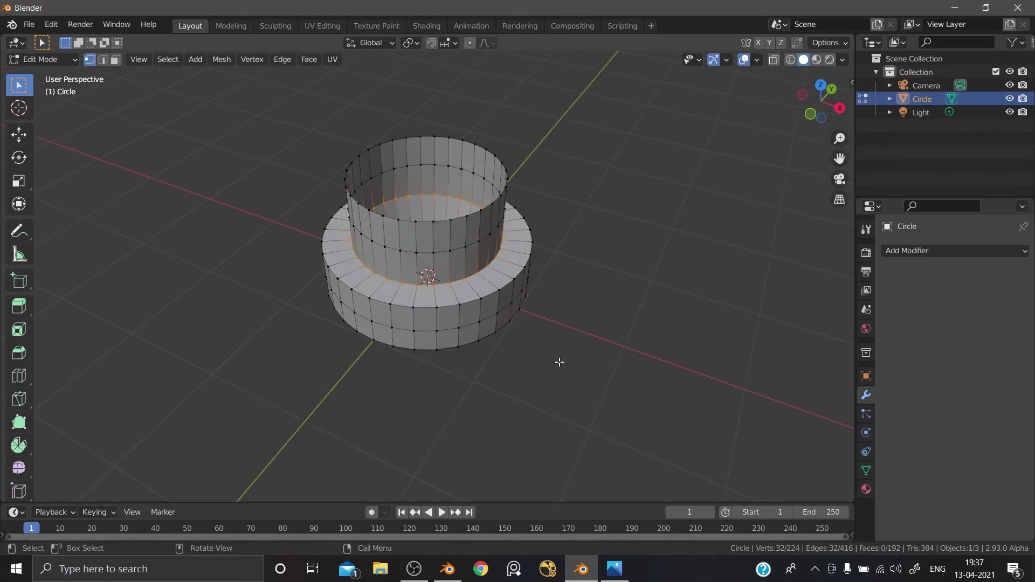
scroll(559, 362, up, 2)
key(alt+a)
click(413, 206)
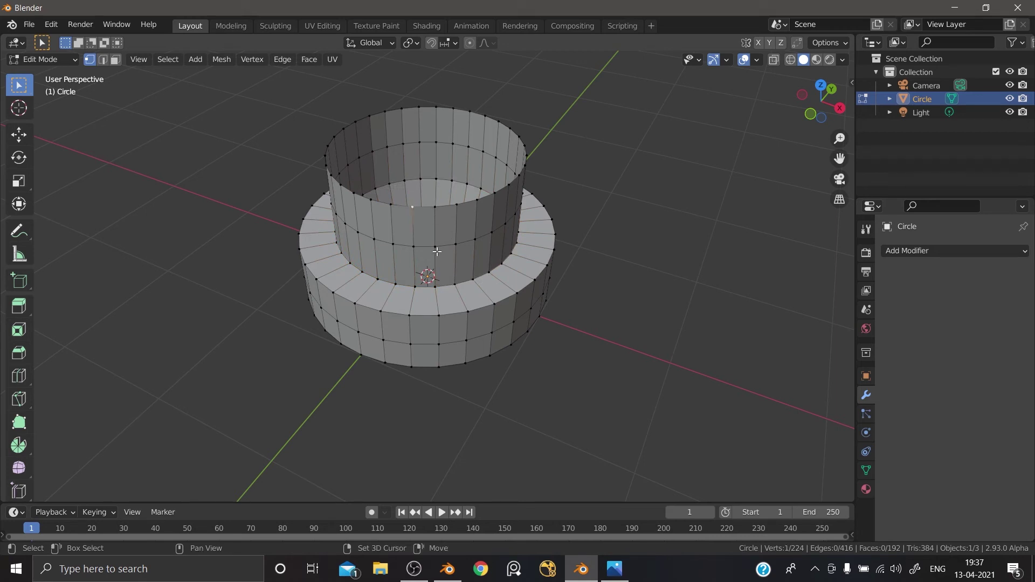
Step: Switch to Blender 2.92, select two adjacent vertices on the collar's upper rim in vertex mode, and display the Merge options
click(459, 561)
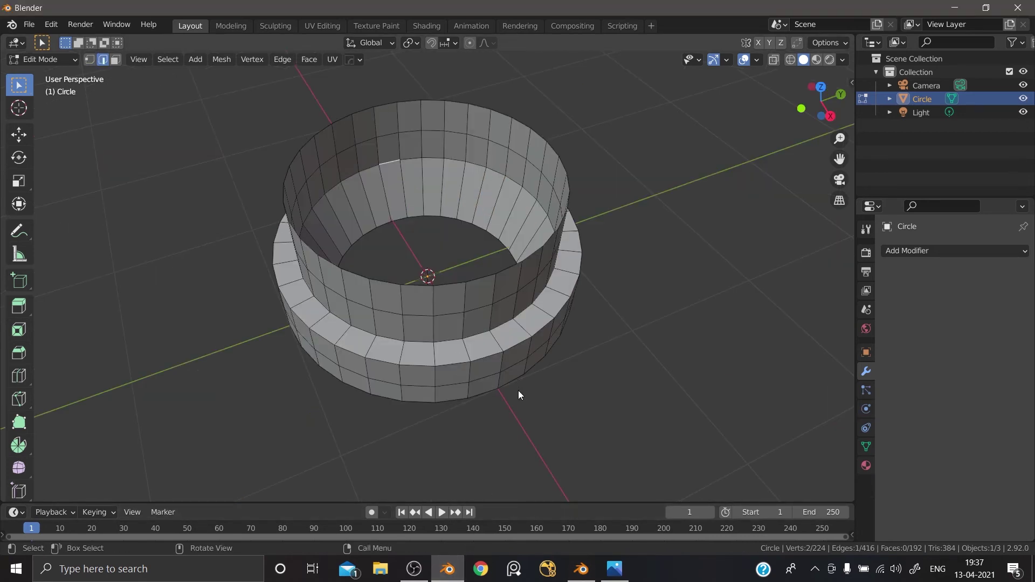
key(Tab)
key(Tab)
key(1)
click(434, 294)
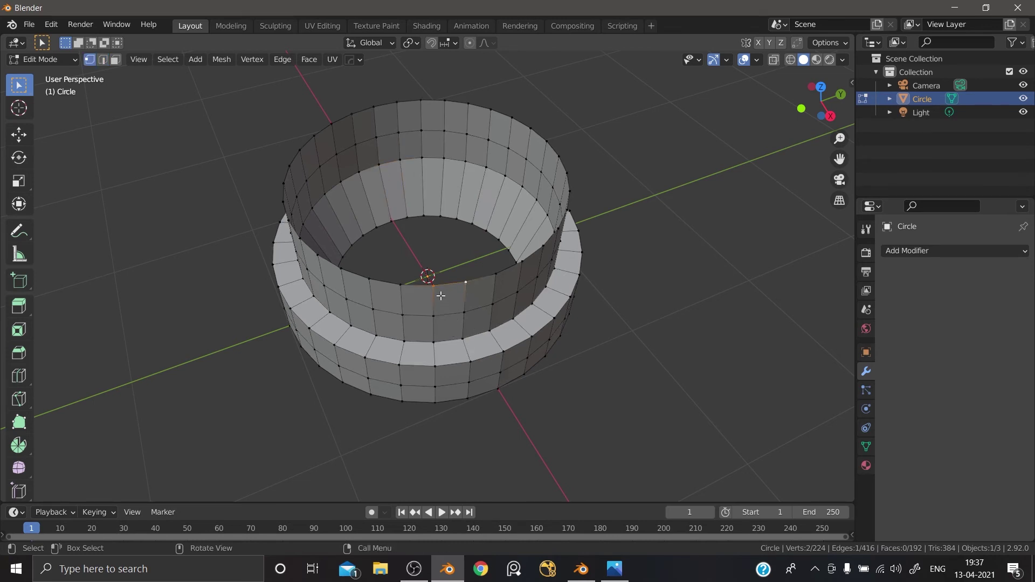
key(m)
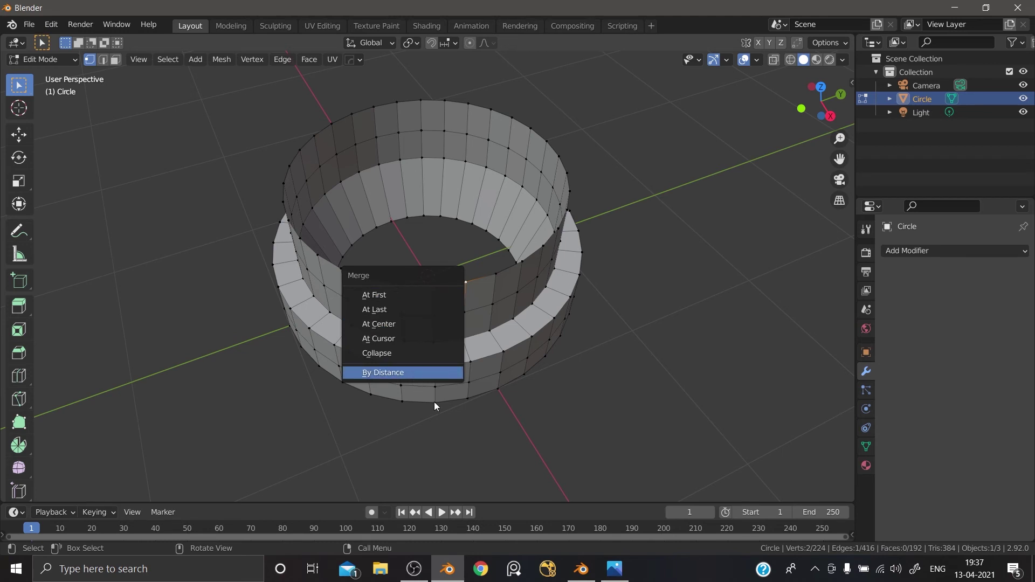
Step: Switch to Blender 2.93 Alpha, add the neighbouring rim vertex to the selection, and review the Merge options without merging
click(581, 569)
shift+click(436, 208)
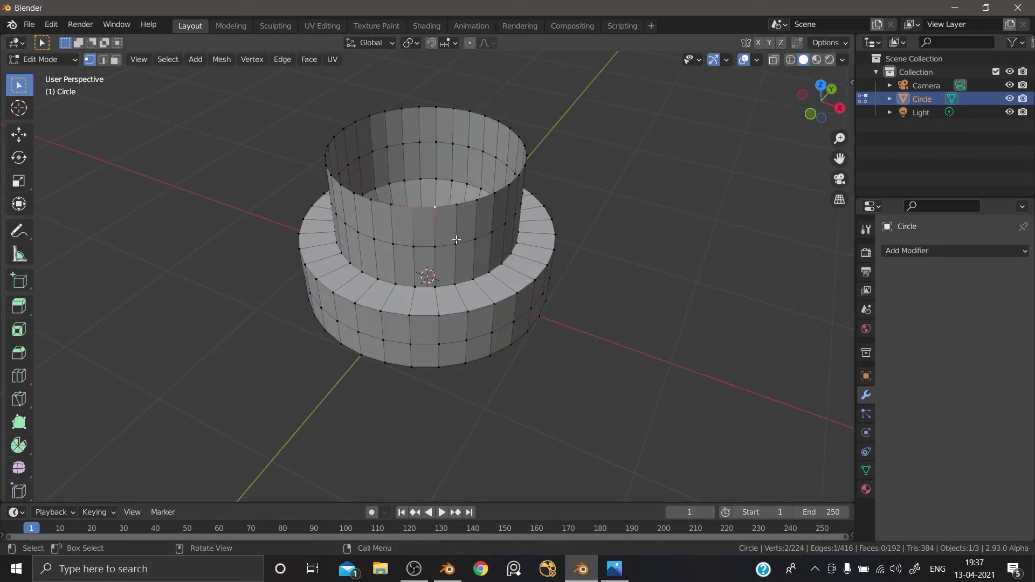
key(m)
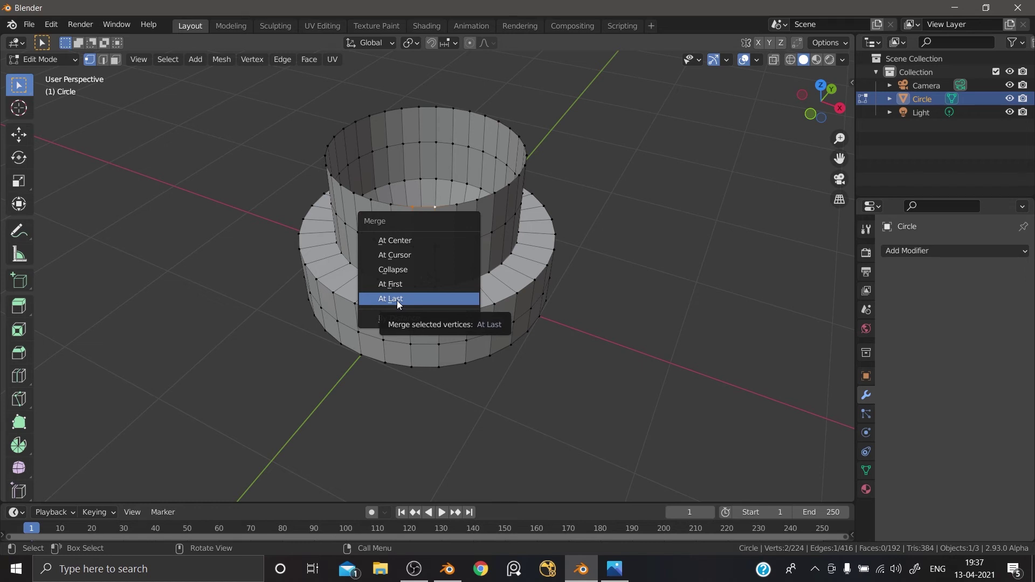
click(306, 397)
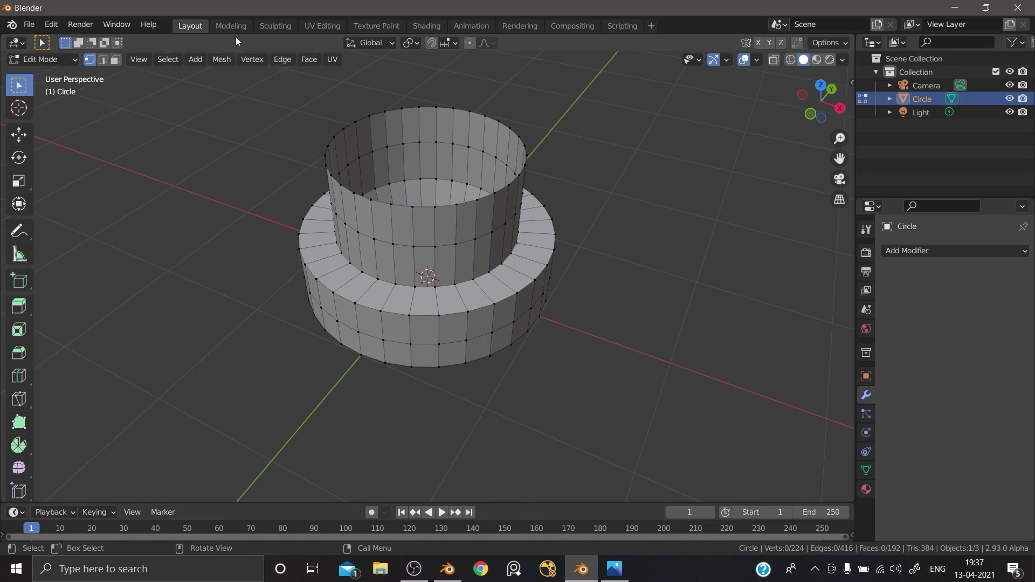
Step: Switch to the Rendering workspace and open the rock image 11-2-rock-png-hd.png from the Desktop folder in the image editor
click(509, 24)
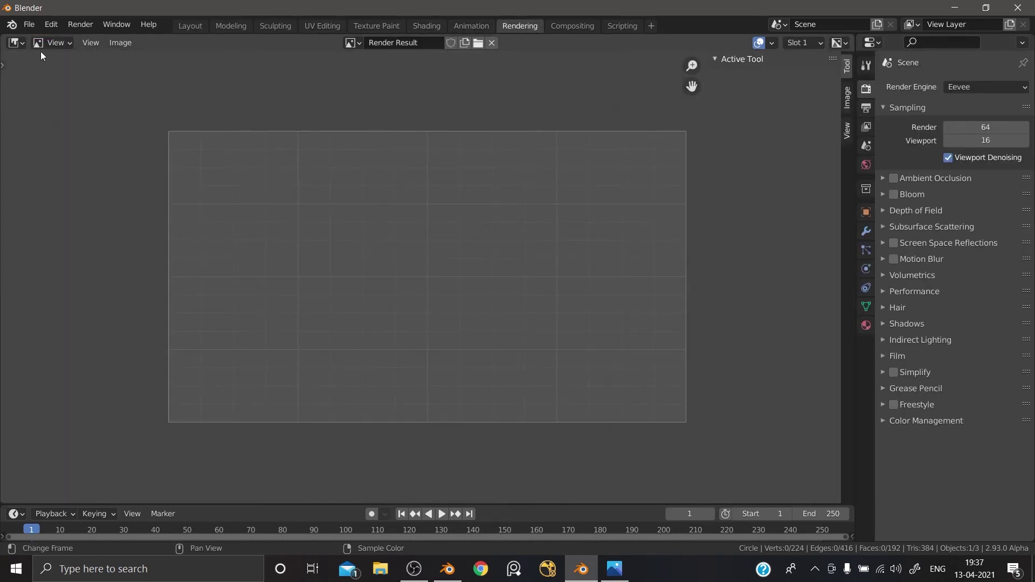
click(115, 42)
click(130, 69)
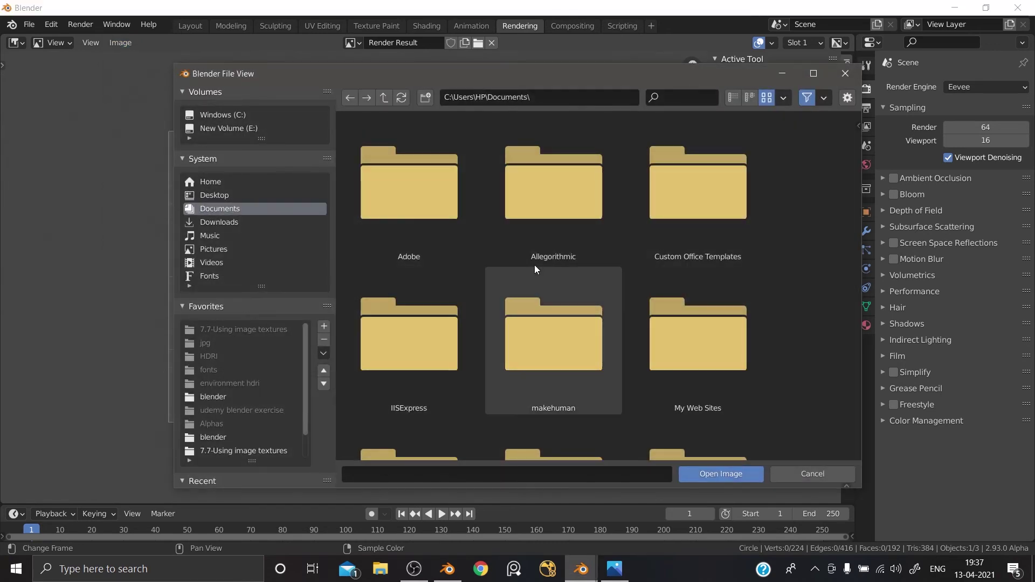
scroll(486, 270, down, 2)
click(206, 194)
scroll(635, 312, down, 2)
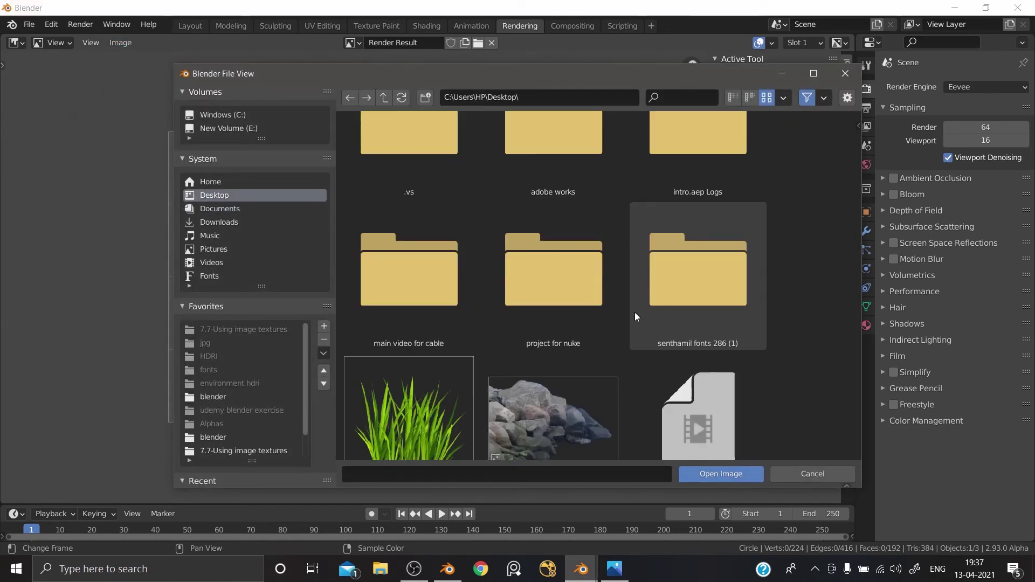
click(556, 389)
click(711, 475)
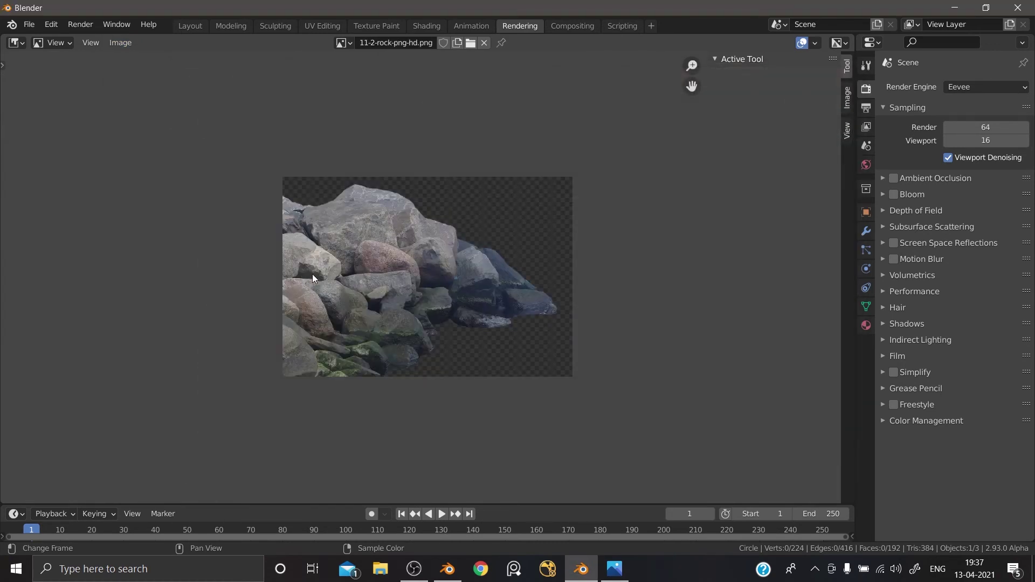
Step: Flip the rock image horizontally
click(120, 42)
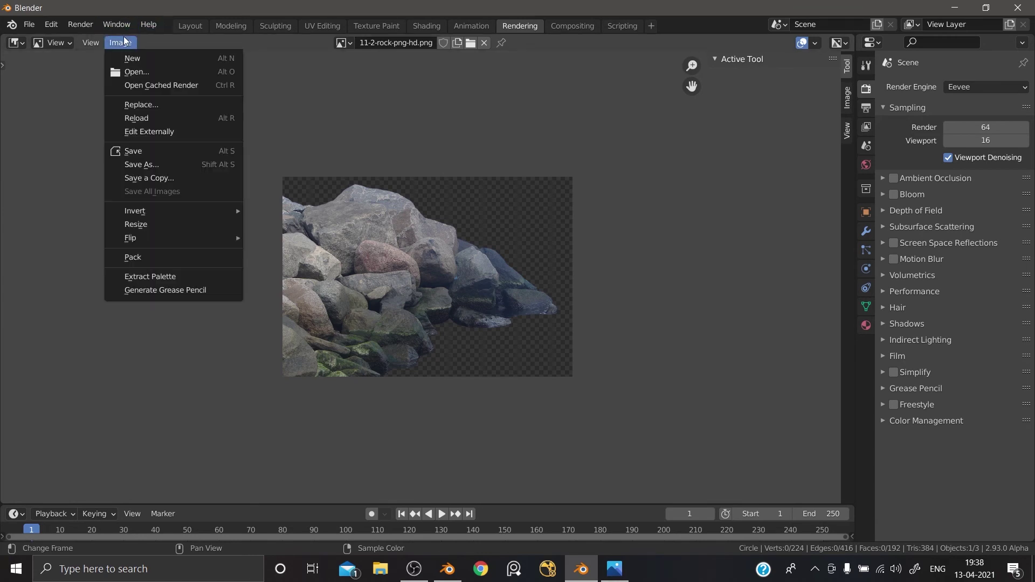
mouse_move(168, 239)
click(287, 238)
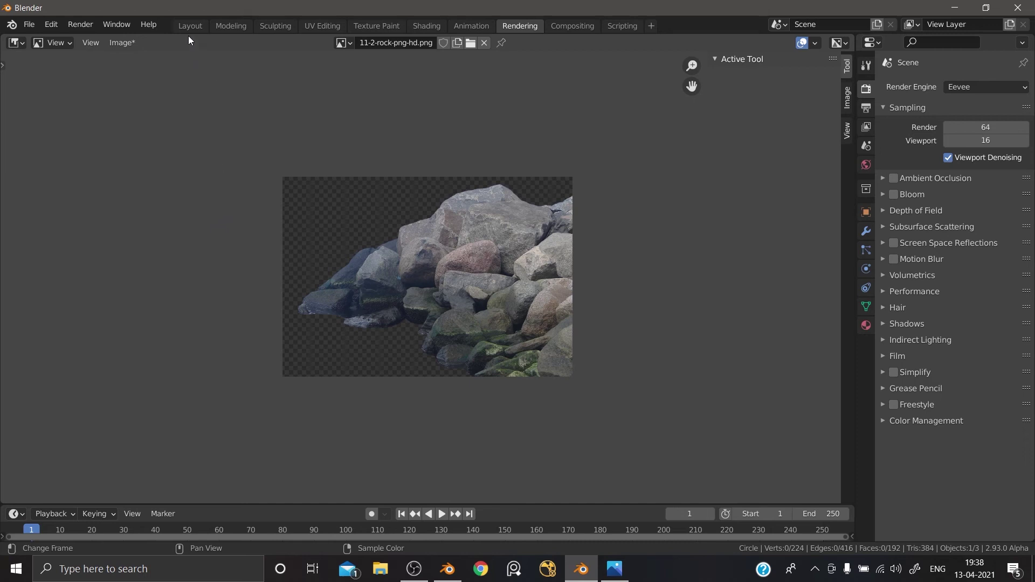
Step: Switch to Blender 2.92, open the rock image 11-2-rock-png-hd.png from the Desktop folder in the Rendering workspace, and review the available image operations
click(447, 569)
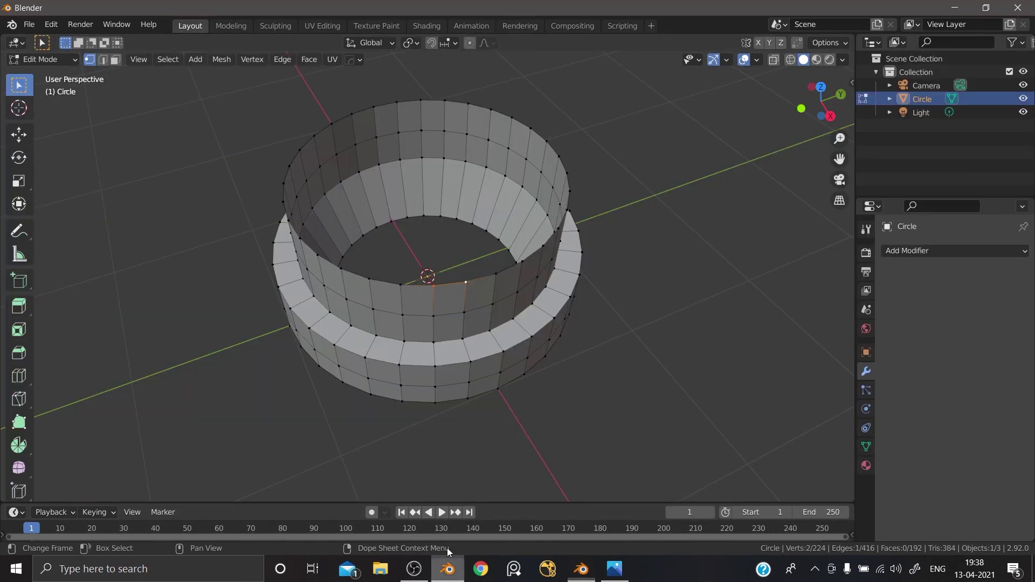
click(509, 26)
click(120, 42)
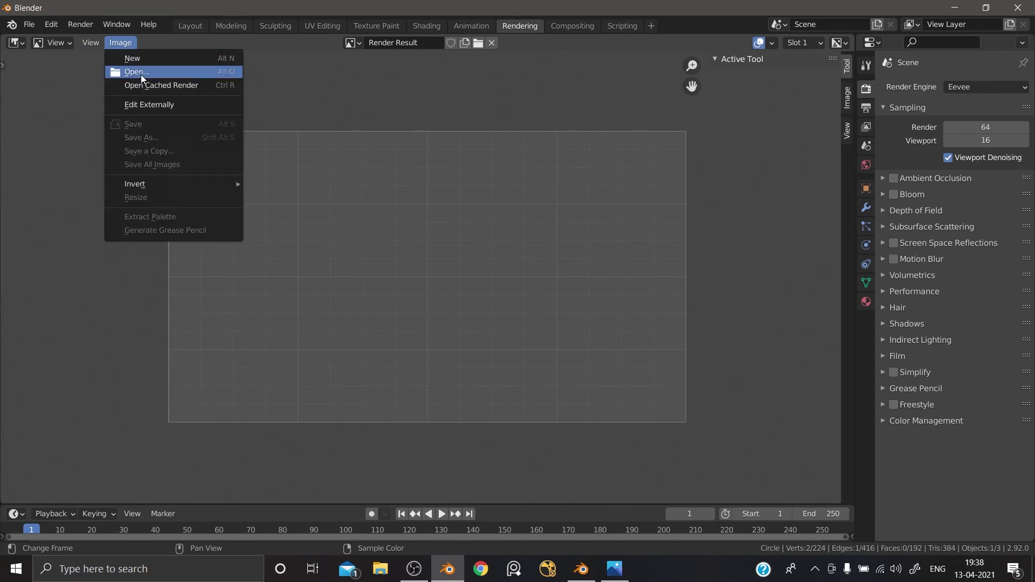
click(140, 75)
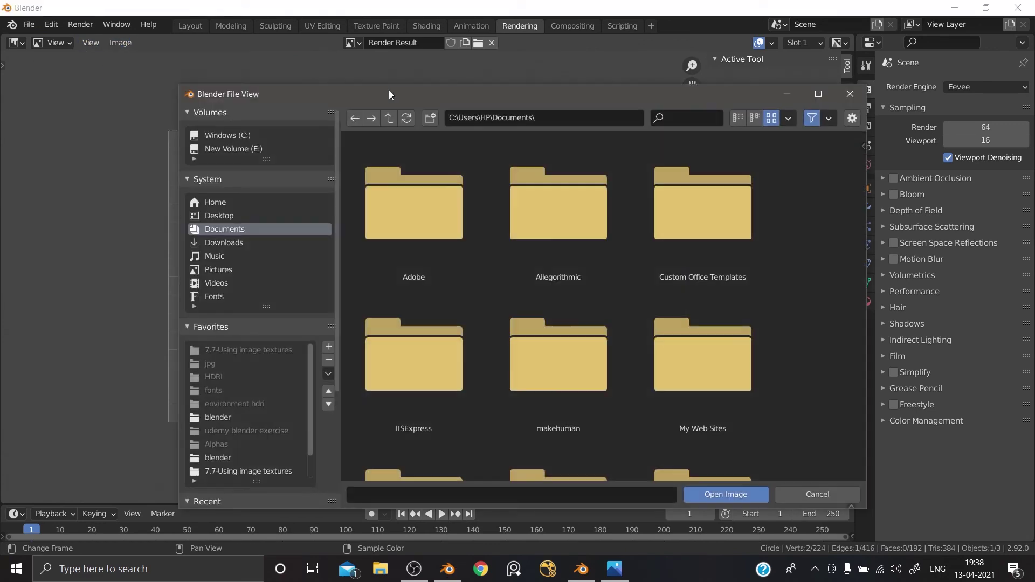
click(220, 217)
scroll(562, 389, down, 3)
click(562, 389)
click(733, 494)
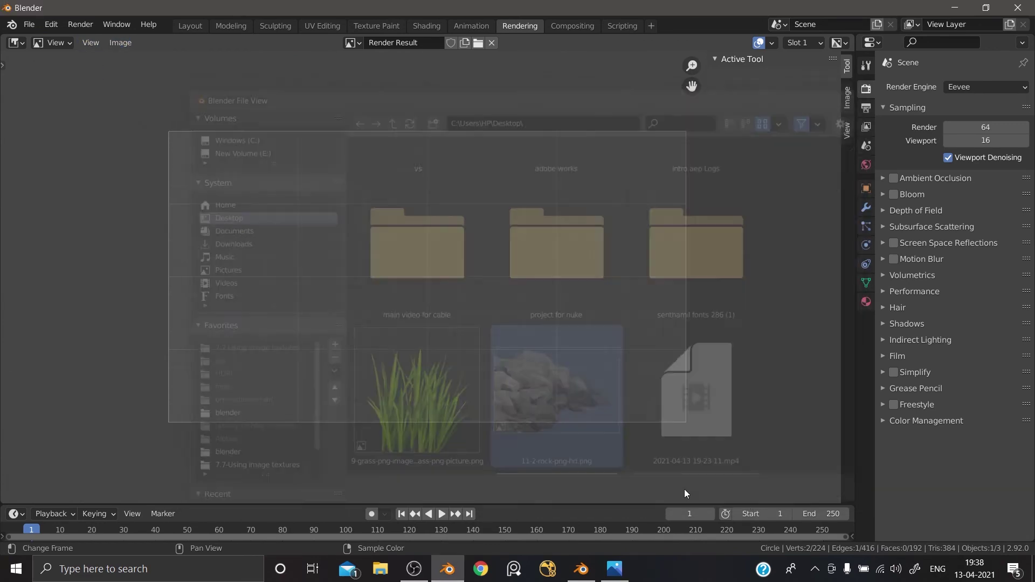
click(120, 43)
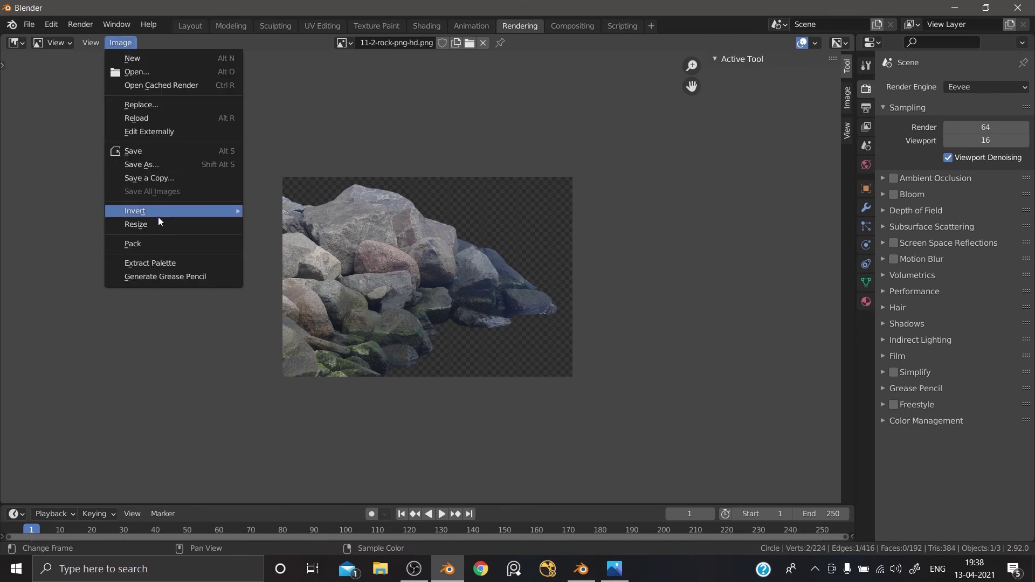
mouse_move(151, 210)
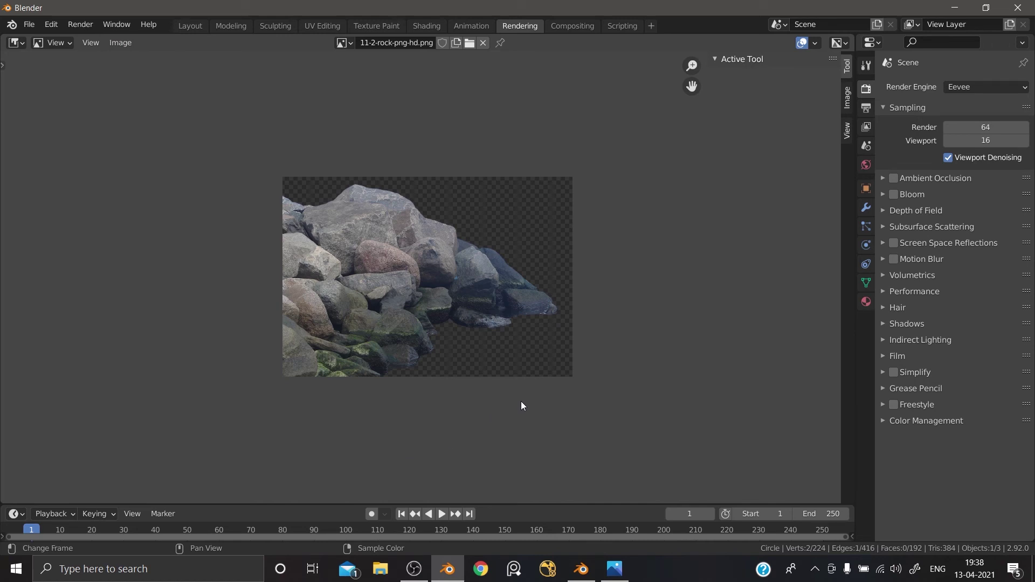
Step: Return to the Layout workspace, put the collar into Sculpt Mode, and review the available sculpt tools
click(189, 25)
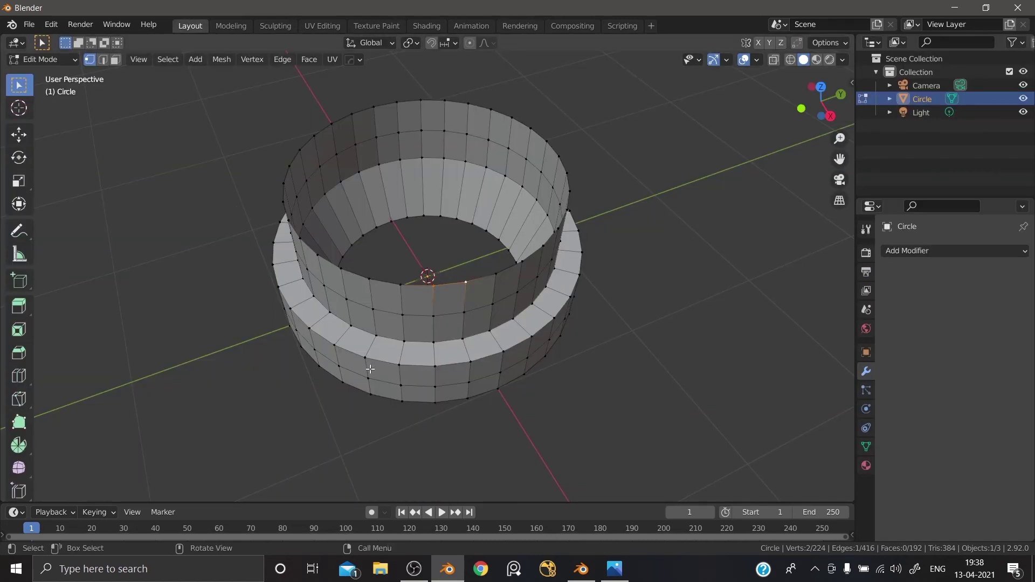
key(Tab)
scroll(349, 379, down, 3)
middle_drag(350, 380, 391, 345)
click(391, 422)
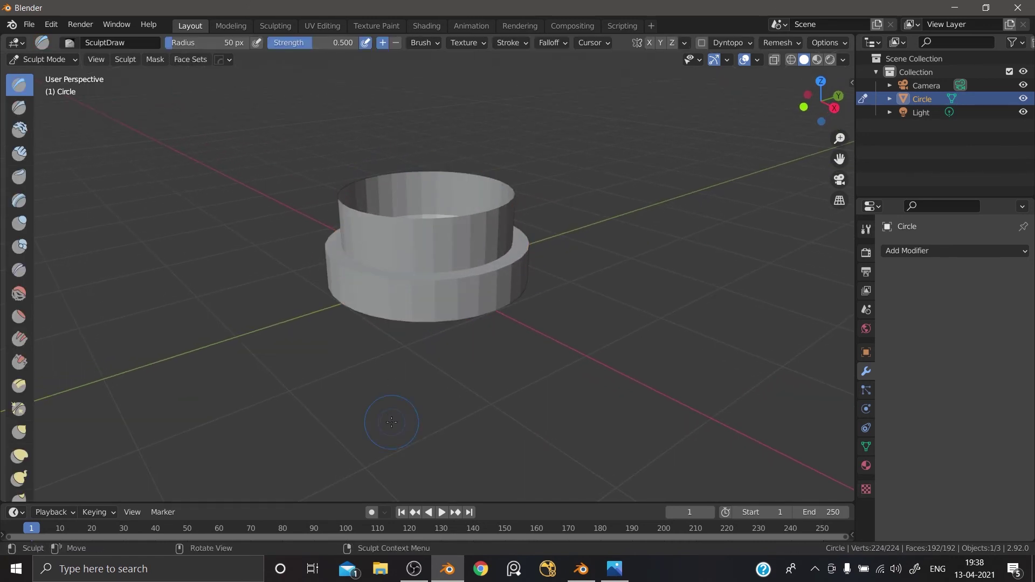
scroll(20, 422, down, 5)
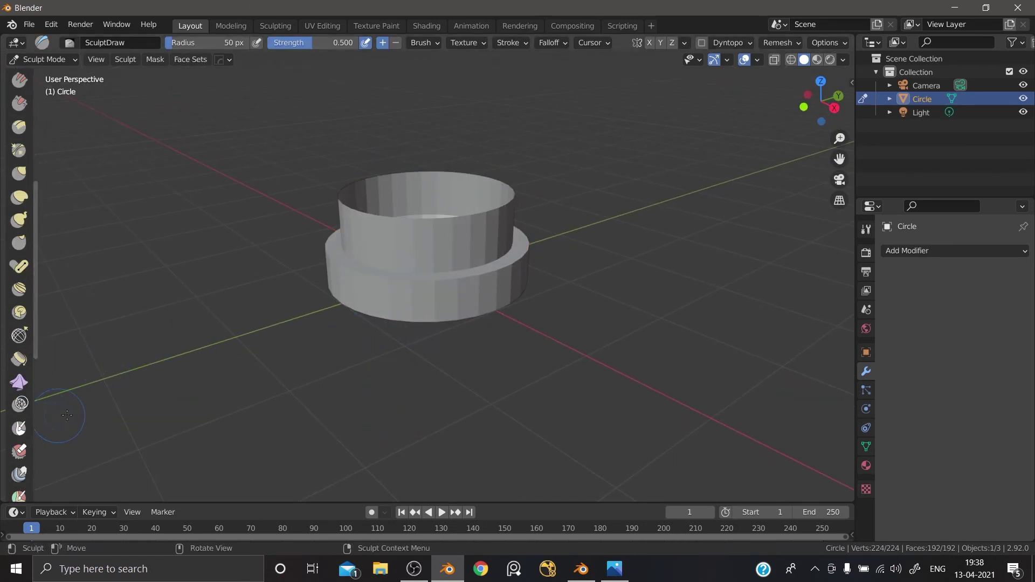
scroll(54, 421, down, 4)
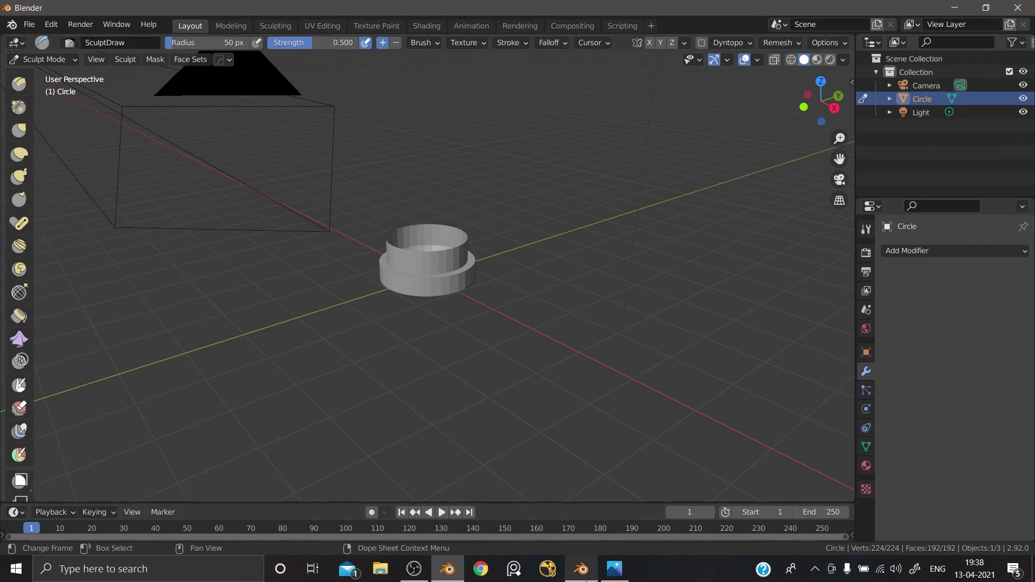
Step: Switch to Blender 2.93 Alpha, put the collar into Sculpt Mode in the Layout workspace, and review its sculpt tools
click(581, 569)
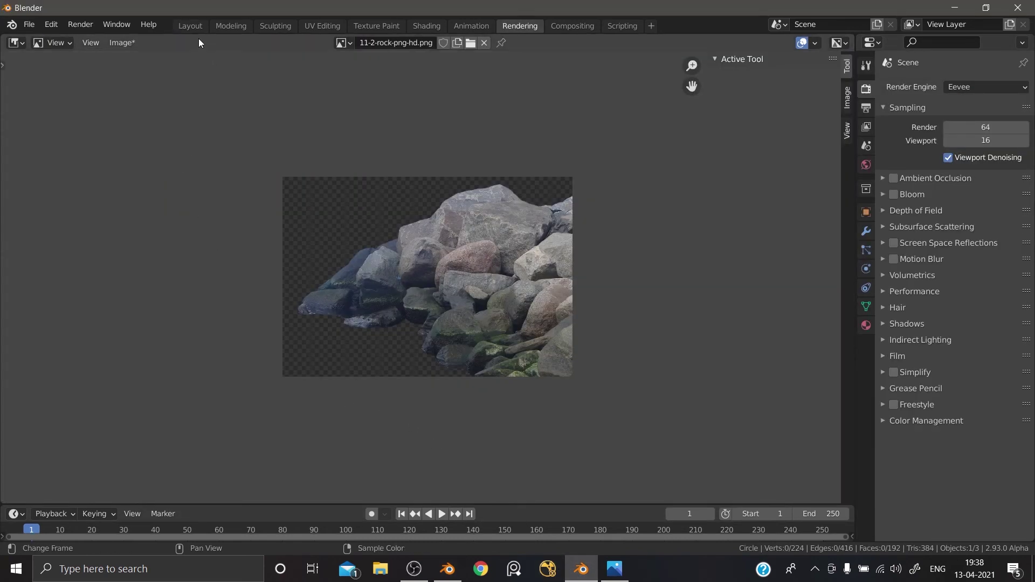
click(190, 25)
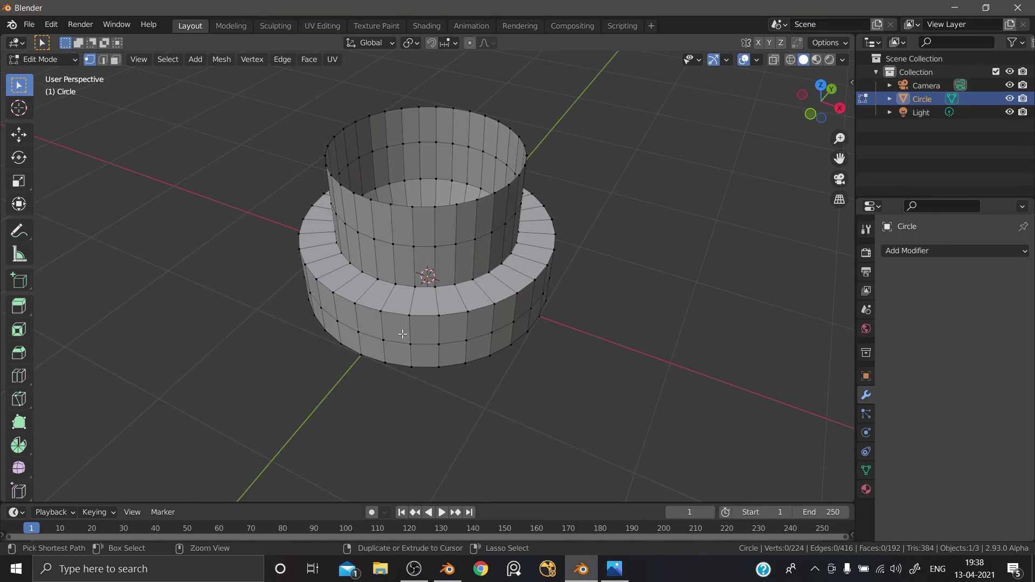
key(ctrl+Tab)
click(399, 414)
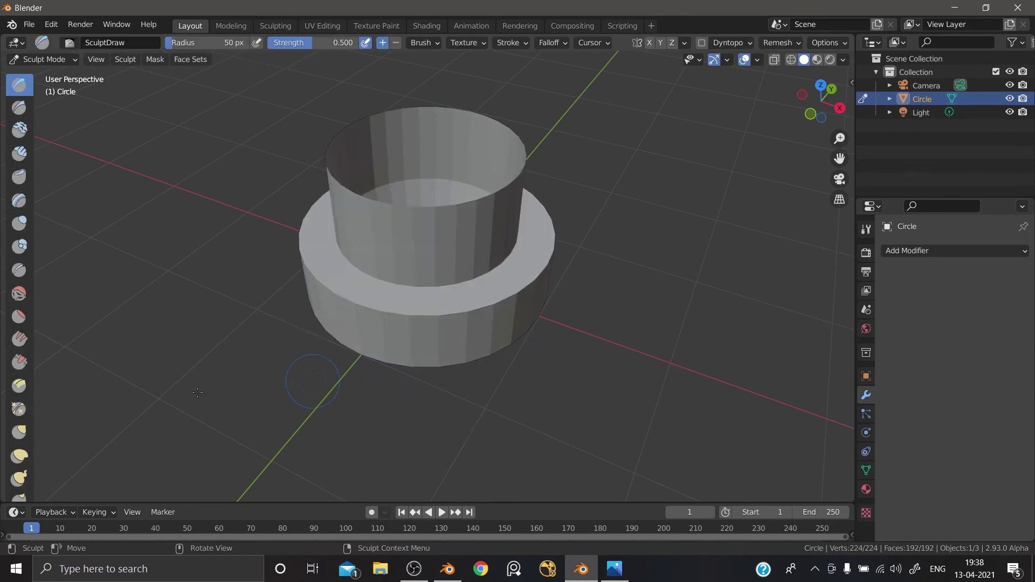
scroll(10, 436, down, 10)
scroll(11, 436, down, 2)
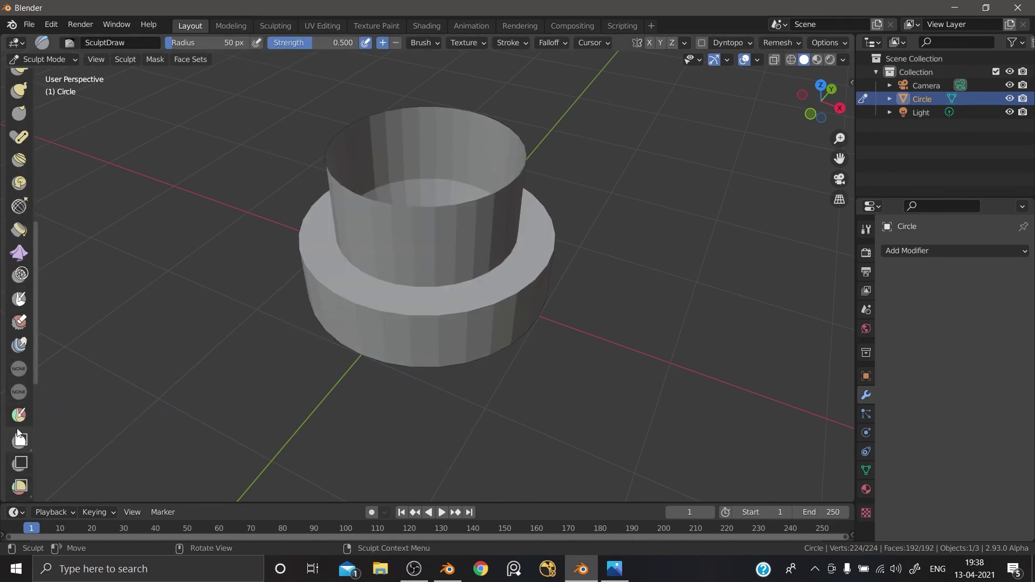
Step: Try the Paint brush on the collar and set the viewport shading color to Vertex
click(18, 369)
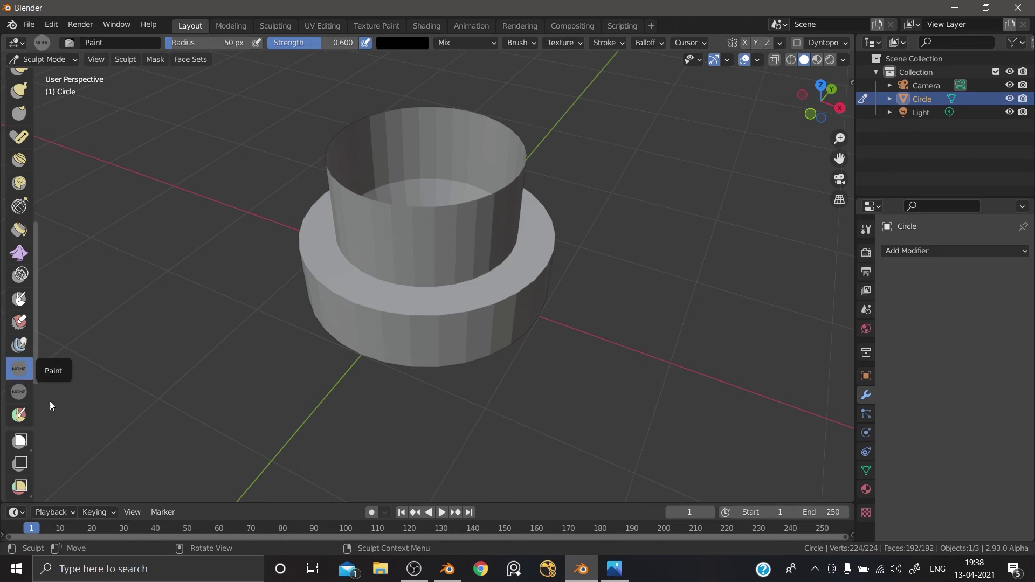
click(368, 263)
drag(368, 263, 411, 243)
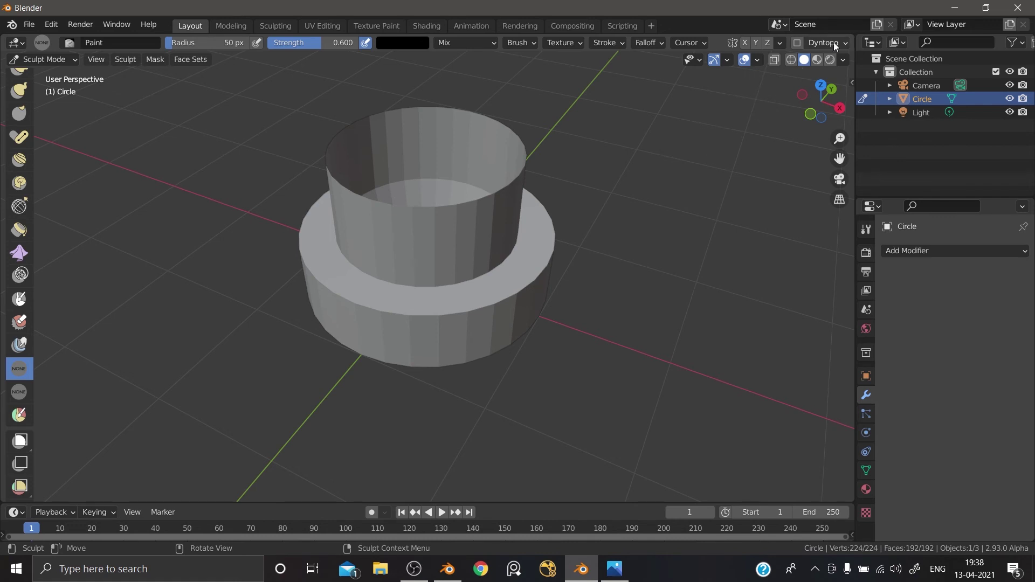
click(844, 60)
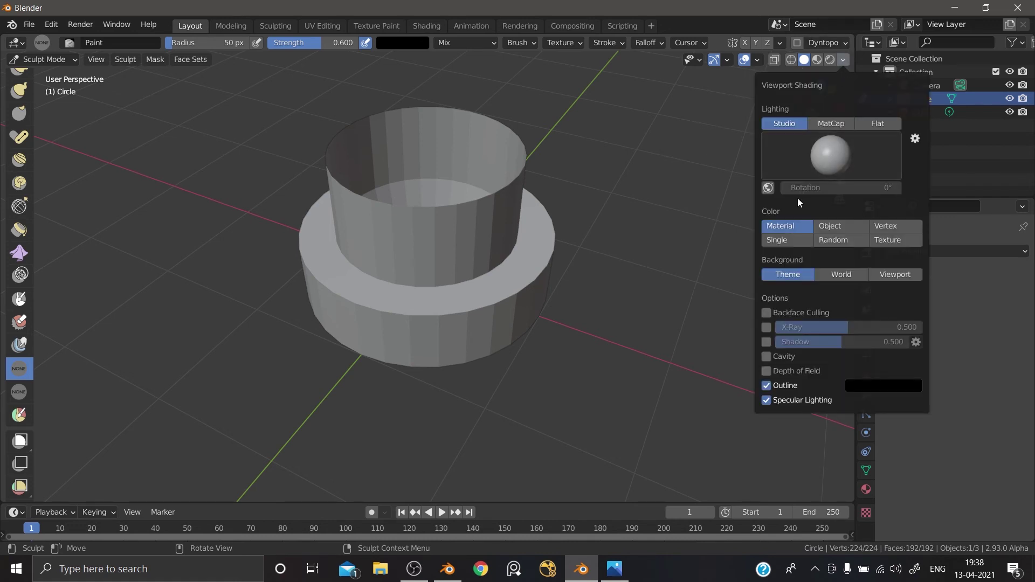
click(895, 225)
Step: Paint black strokes across the front outer wall of the collar's upper cylinder
scroll(451, 266, up, 4)
mouse_move(451, 266)
mouse_down()
mouse_move(437, 204)
mouse_move(352, 232)
mouse_move(448, 156)
mouse_move(434, 188)
mouse_up()
scroll(458, 247, down, 3)
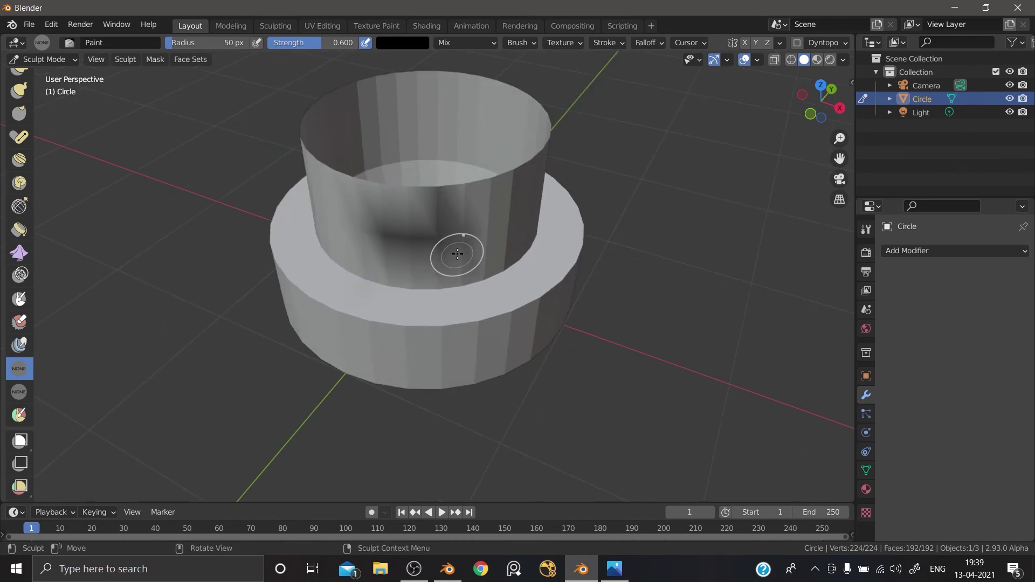
mouse_move(496, 238)
mouse_down()
mouse_move(464, 208)
mouse_move(424, 216)
mouse_move(414, 200)
mouse_move(392, 202)
mouse_up()
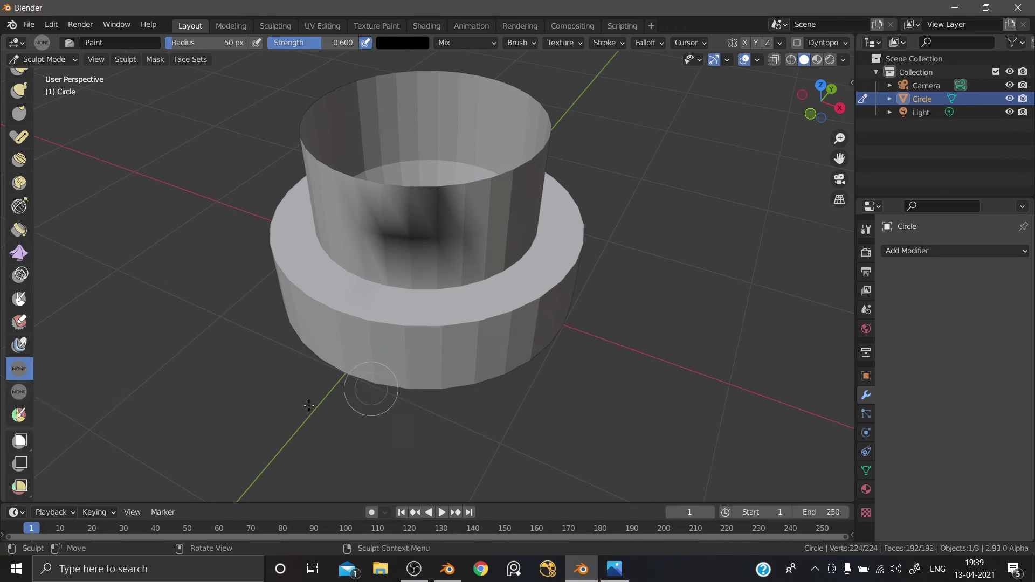
scroll(367, 388, down, 3)
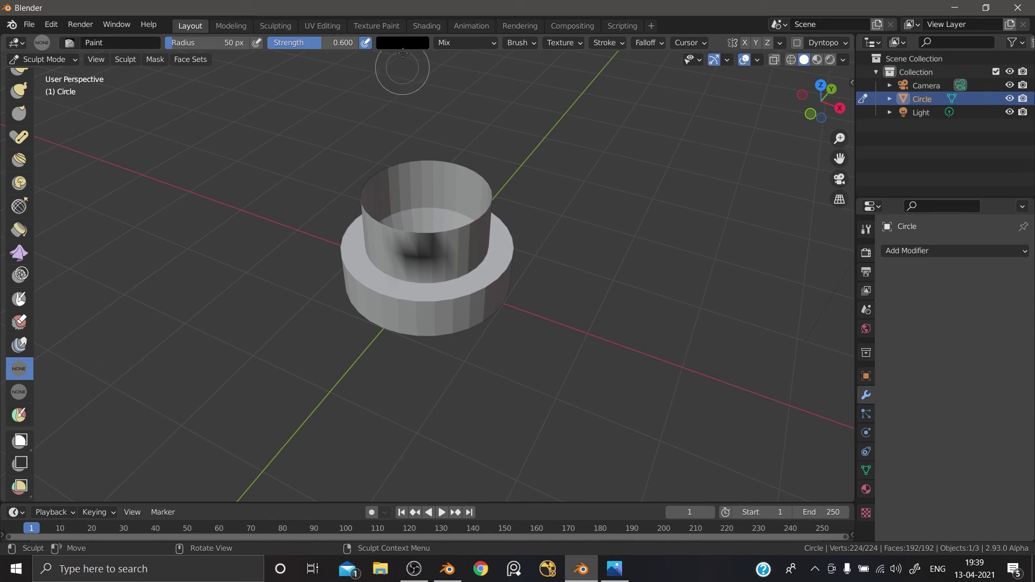
Step: Display the Paint brush settings, browse the remaining sculpt tools including Color Filter, and activate the Mask by Color tool
click(867, 231)
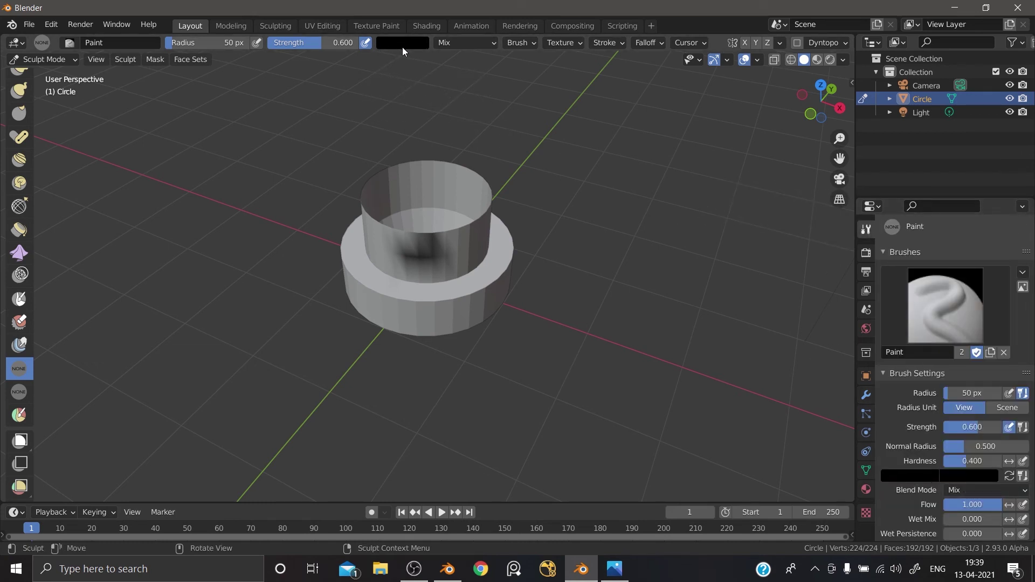
scroll(9, 392, down, 3)
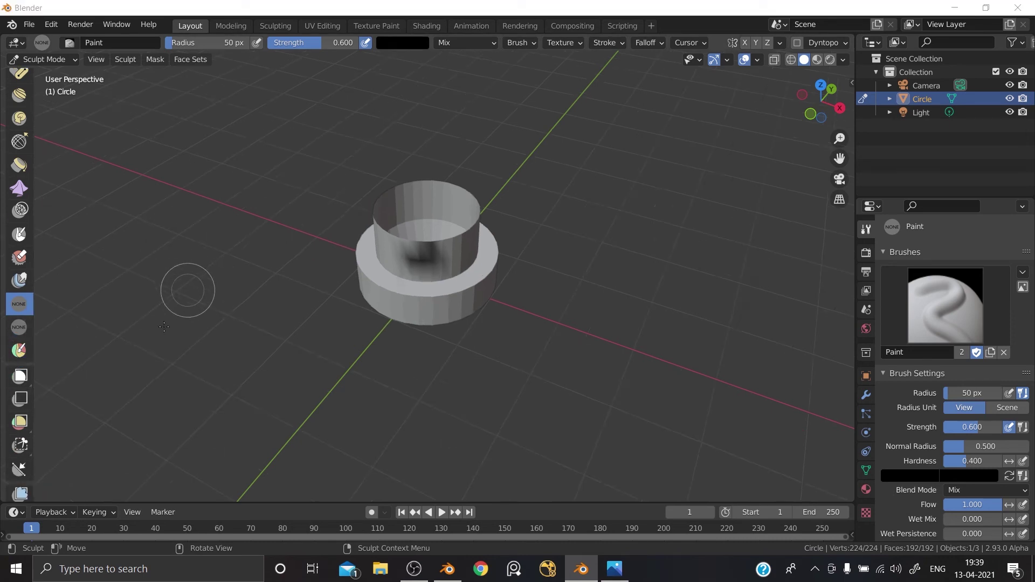
scroll(177, 307, down, 1)
scroll(16, 374, down, 8)
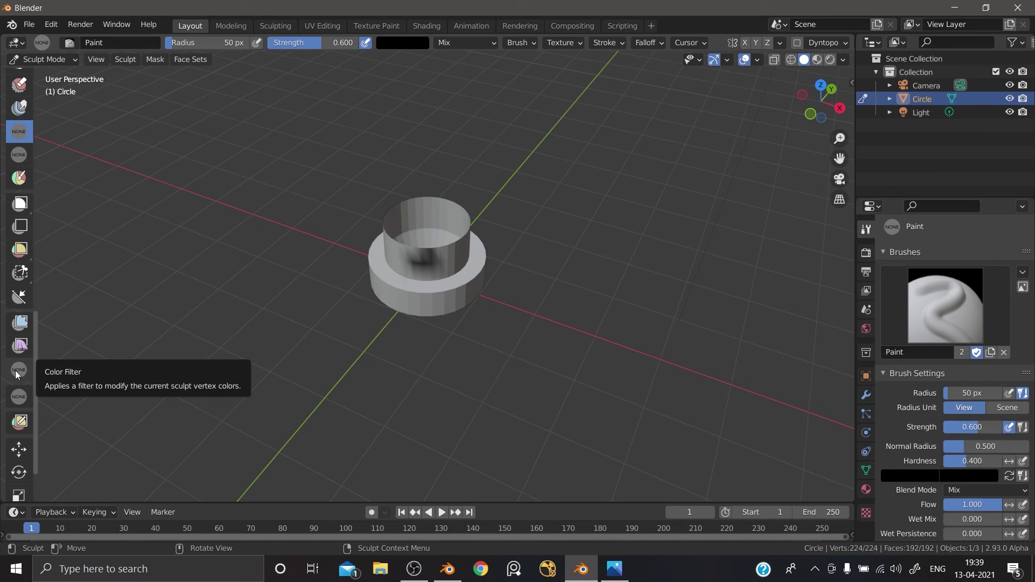
click(26, 399)
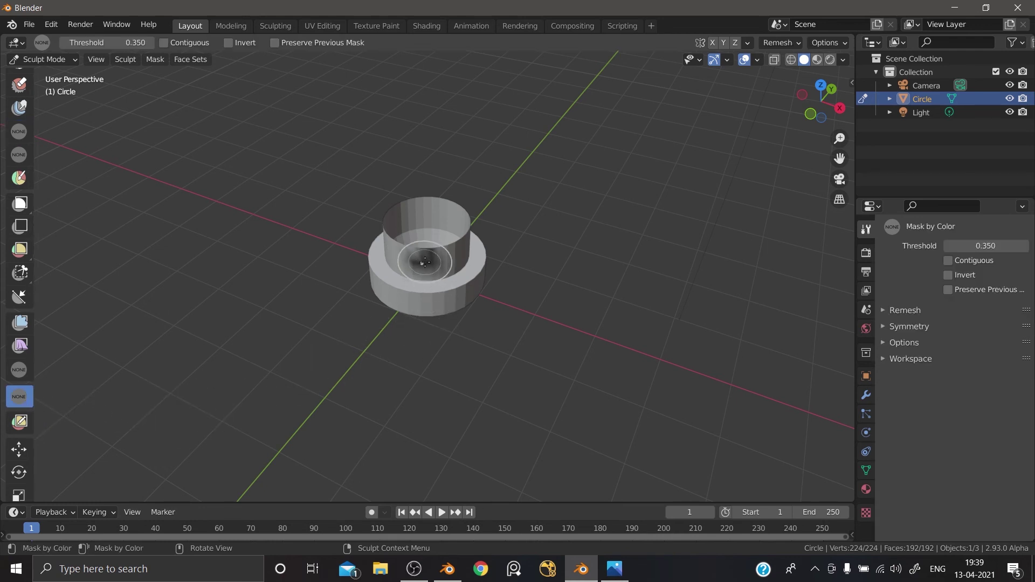
Step: Deform the collar with the Cloth Filter using the Gravity type at strength 1.000
scroll(426, 264, up, 3)
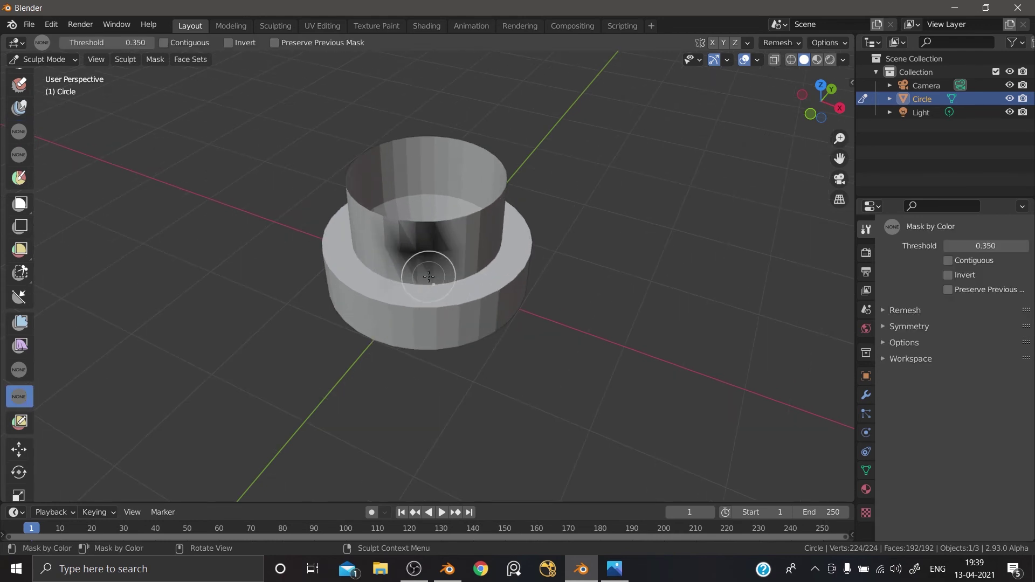
middle_drag(429, 276, 363, 268)
click(20, 345)
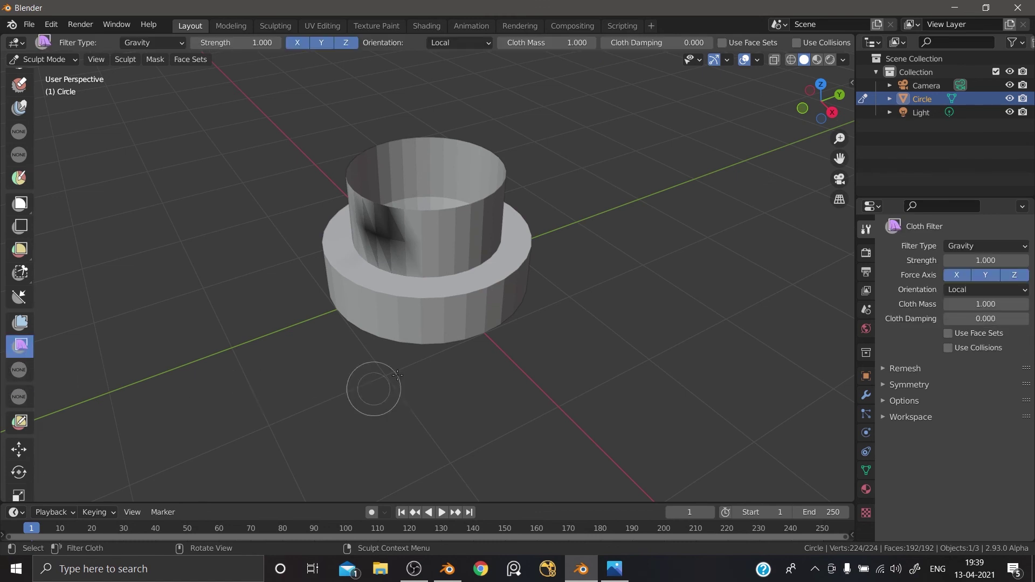
mouse_move(410, 429)
mouse_down()
mouse_move(460, 430)
mouse_move(527, 358)
mouse_move(342, 377)
mouse_move(394, 398)
mouse_move(508, 397)
mouse_move(518, 388)
mouse_up()
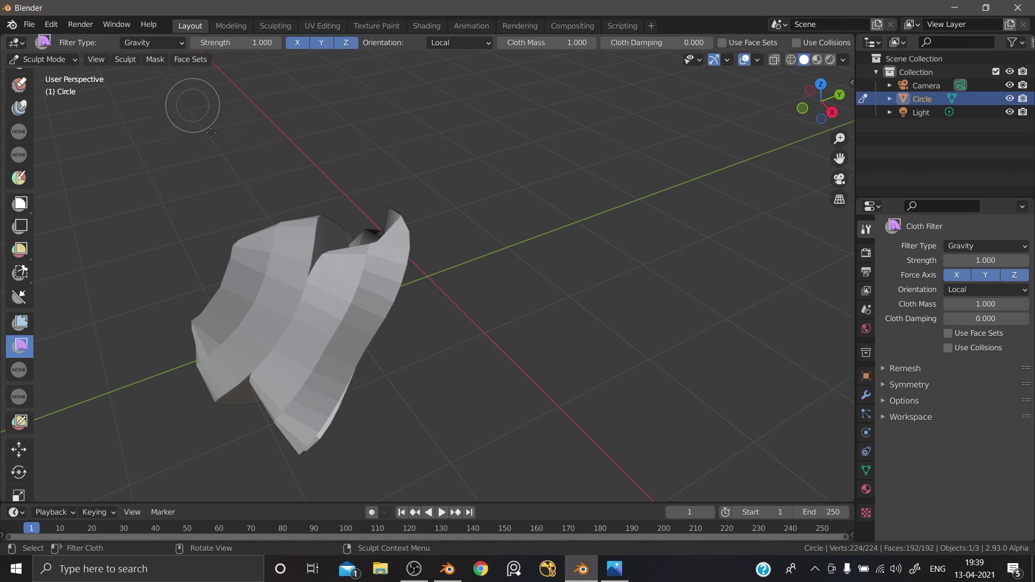
Step: Review the Random Mask options Per Vertex, Per Face Set and Per Loose Part
click(155, 59)
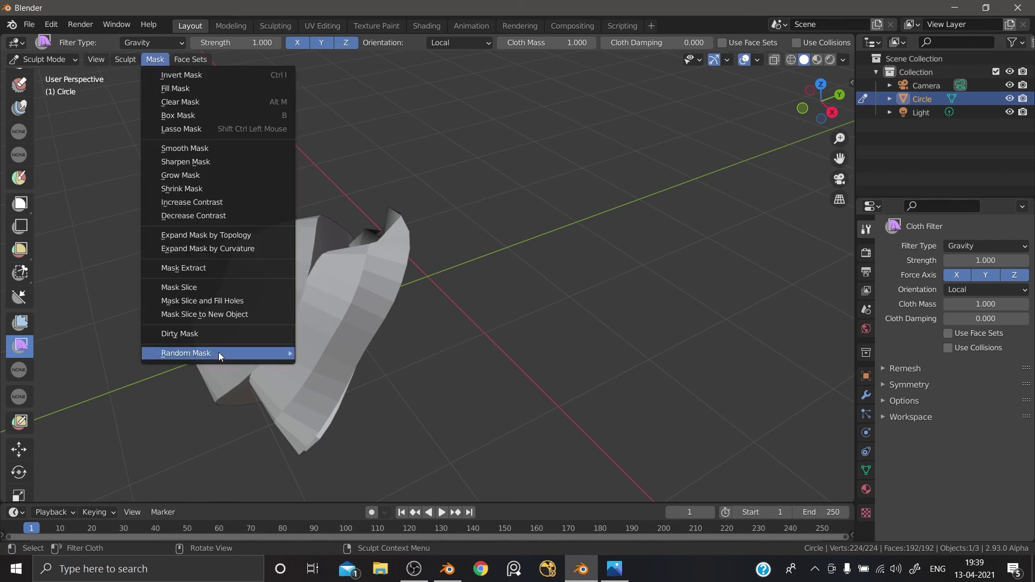
mouse_move(218, 352)
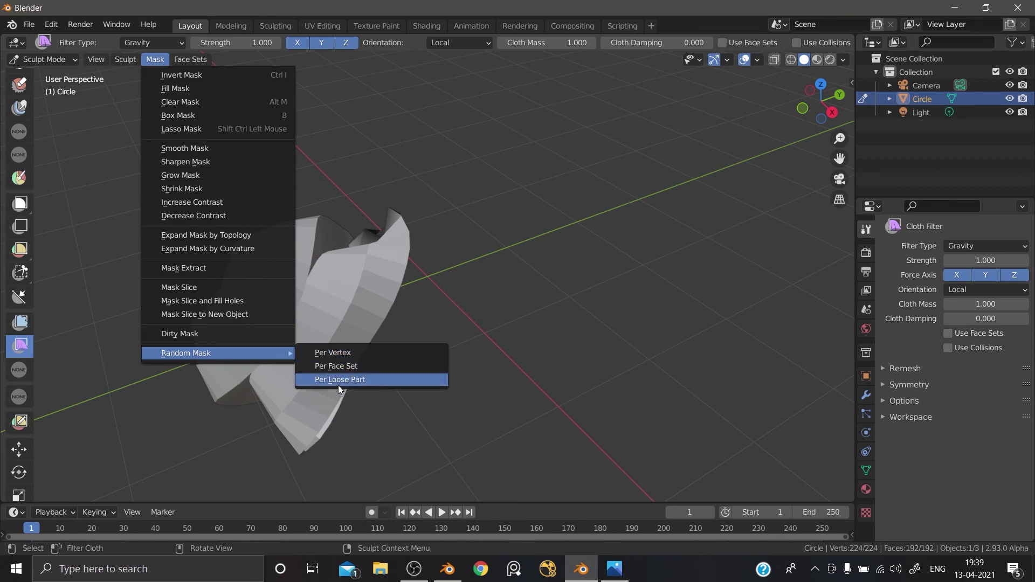
click(330, 358)
Step: Switch to Blender 2.92 and review its sculpt Mask options for comparison, down to Dirty Mask
click(448, 569)
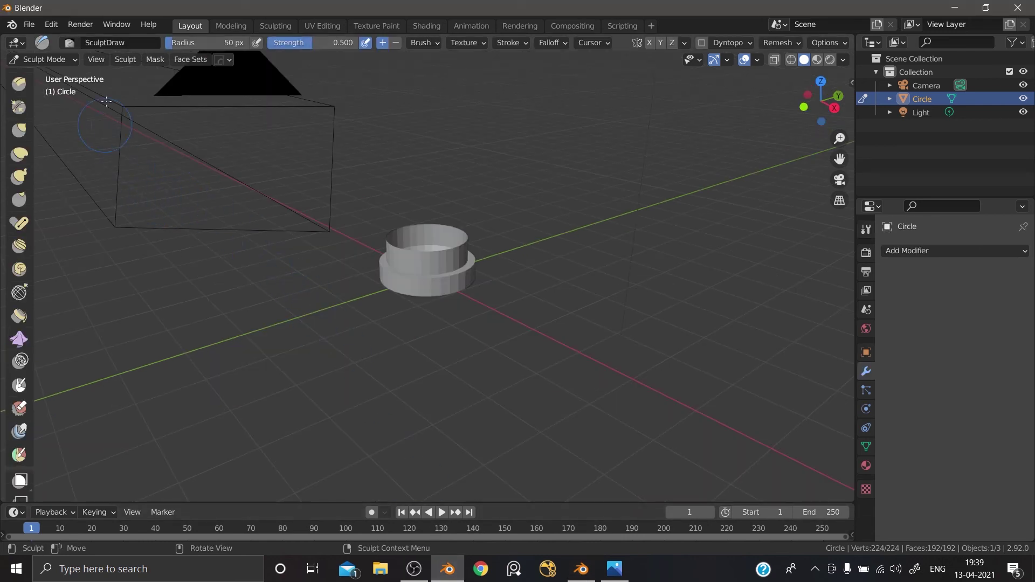
click(155, 59)
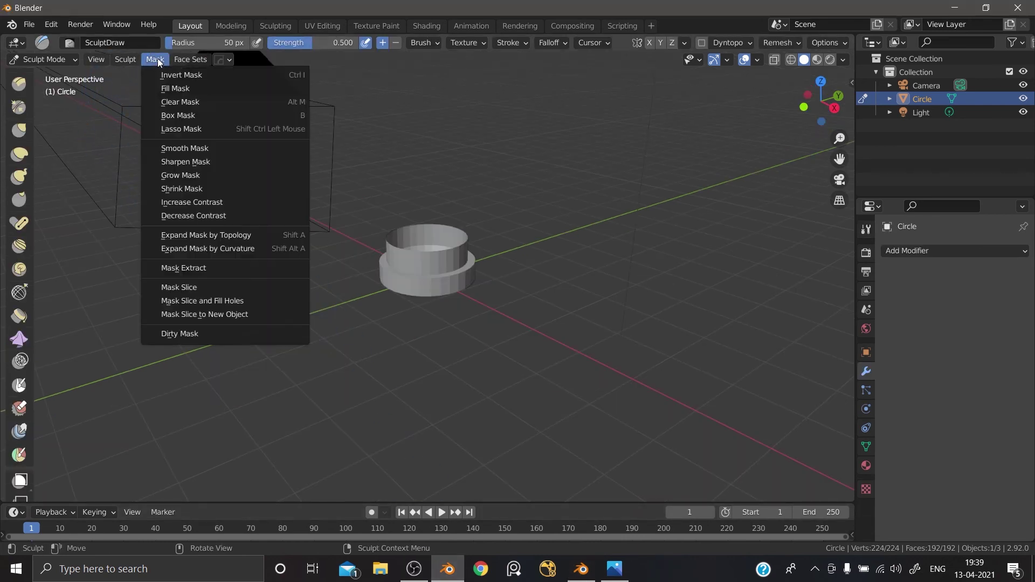
click(191, 338)
Step: Return to Blender 2.93 Alpha, review the Random Mask options again, and switch the deformed collar to Object Mode
click(582, 569)
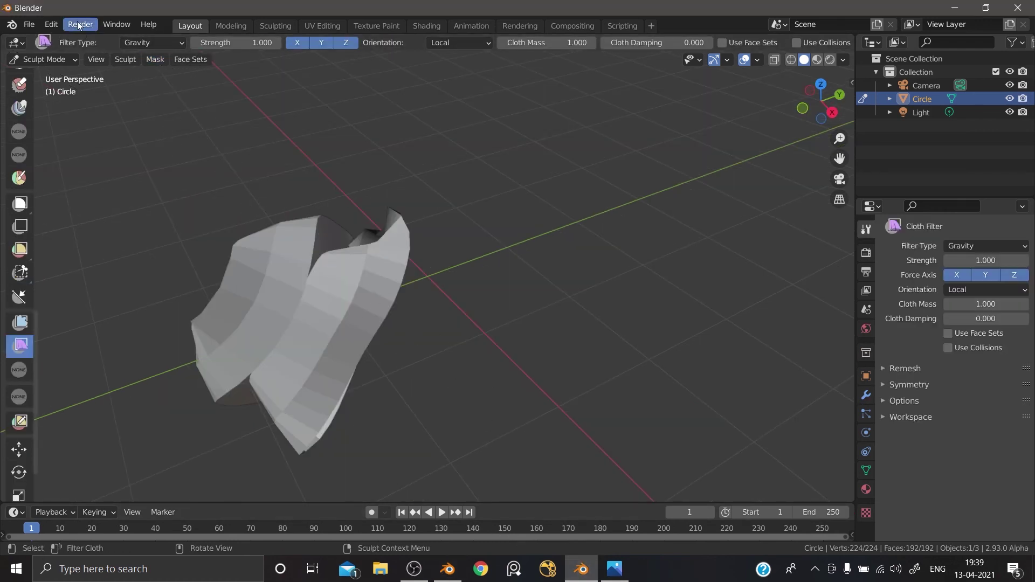
click(156, 59)
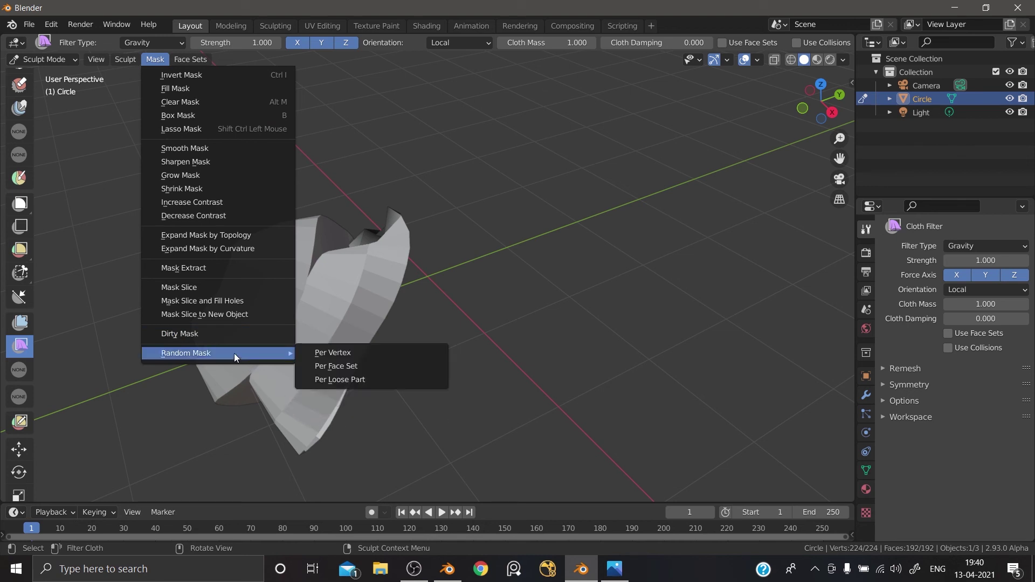
click(352, 384)
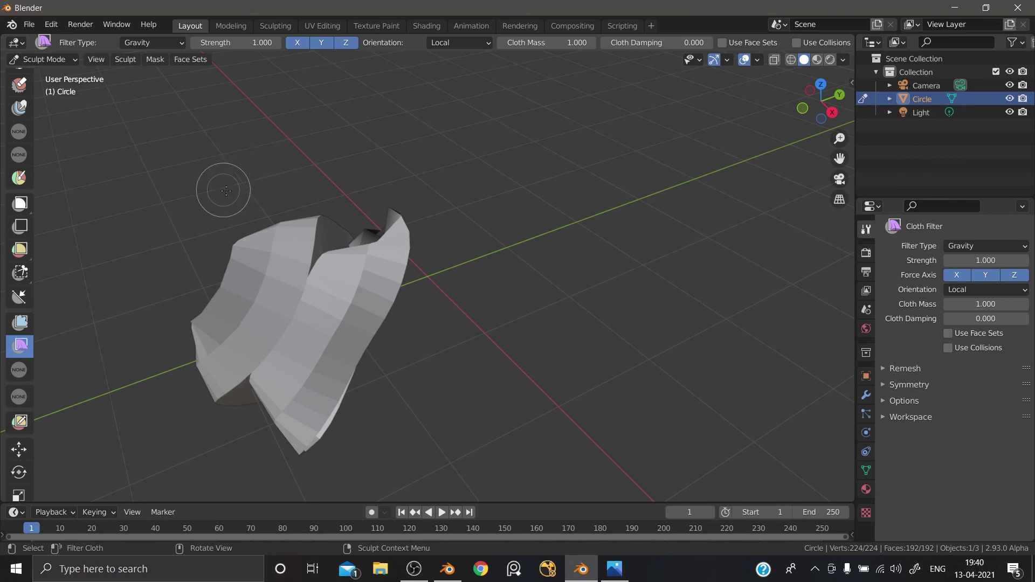
key(ctrl+Tab)
click(196, 209)
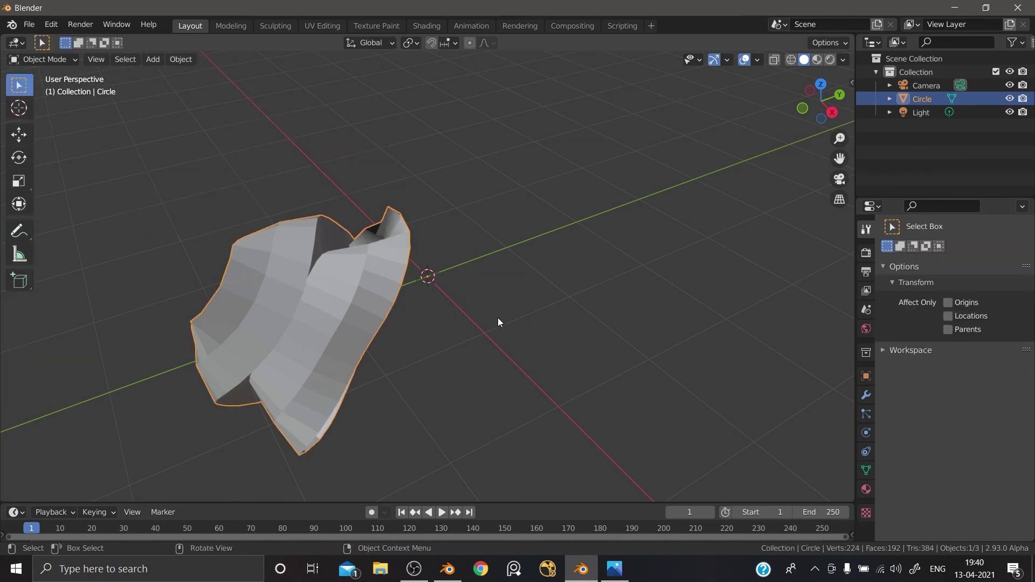
Step: Delete the deformed collar and add a Single Bone armature at the origin
key(Delete)
key(shift+a)
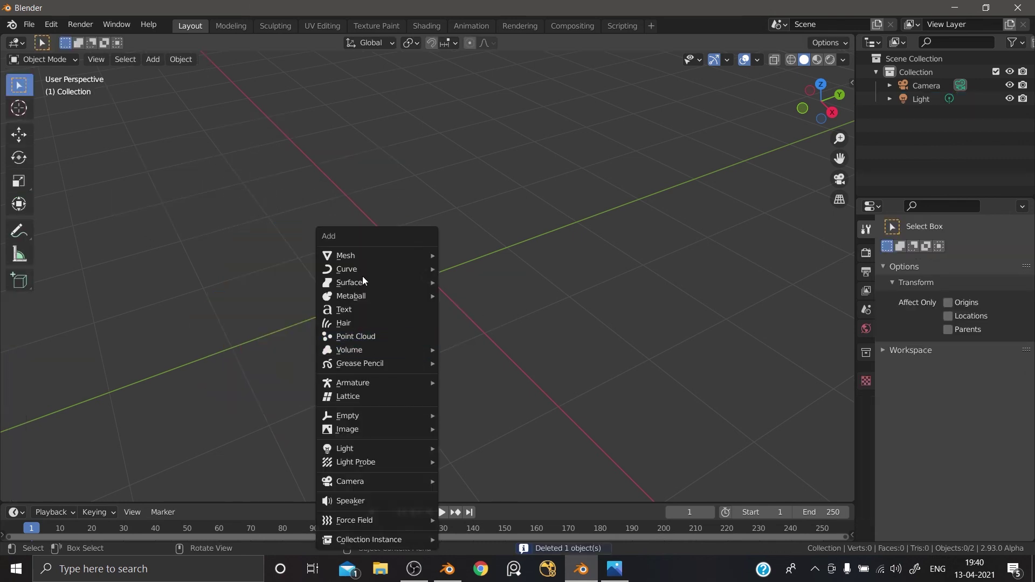
mouse_move(406, 257)
mouse_move(367, 384)
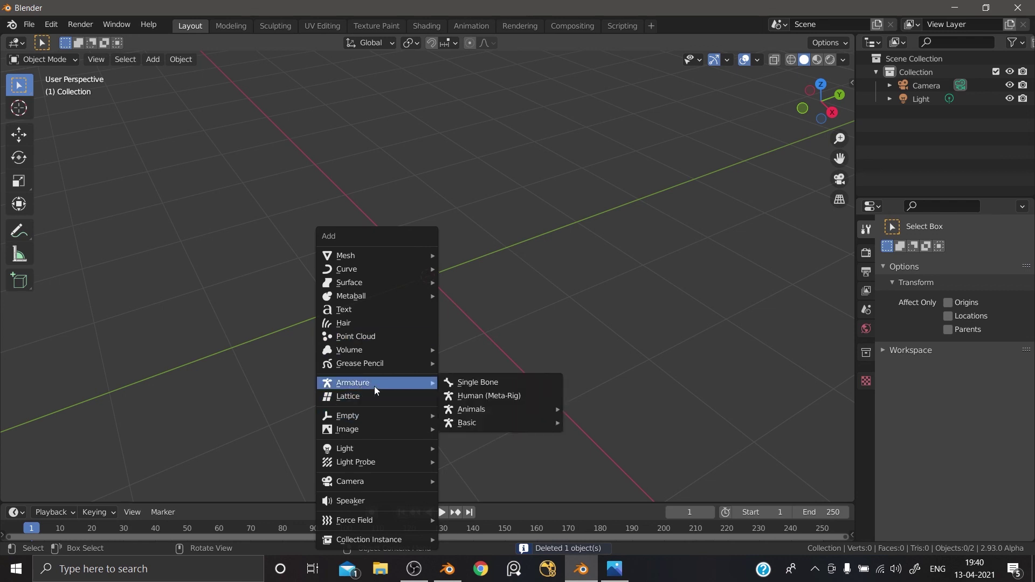
click(462, 383)
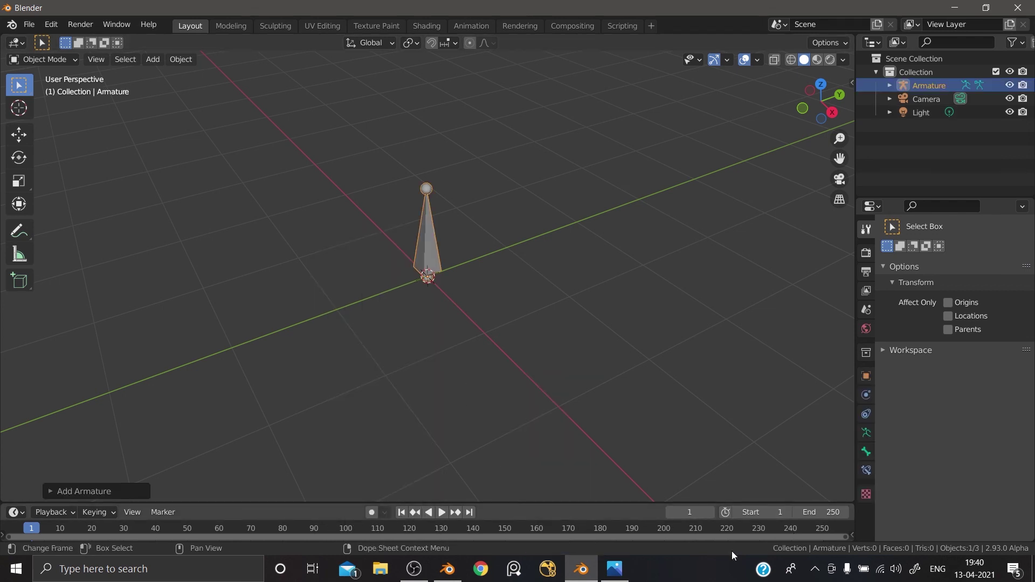
Step: Switch to Blender 2.92, leave Sculpt Mode for Object Mode and delete the collar
click(440, 576)
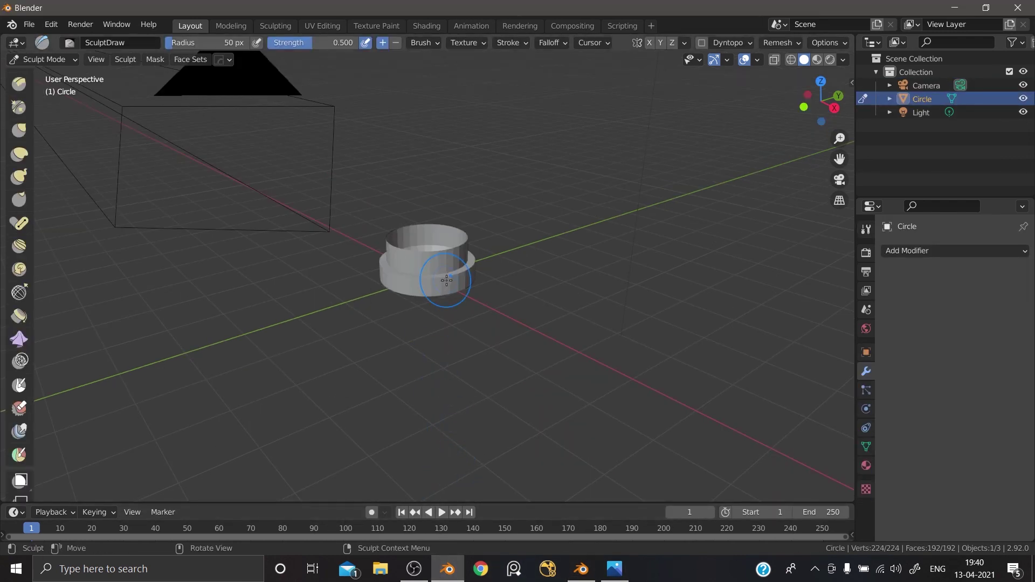
key(ctrl+Tab)
click(402, 302)
key(x)
click(497, 325)
Step: Add a Single Bone armature to the emptied scene
middle_drag(498, 325, 471, 322)
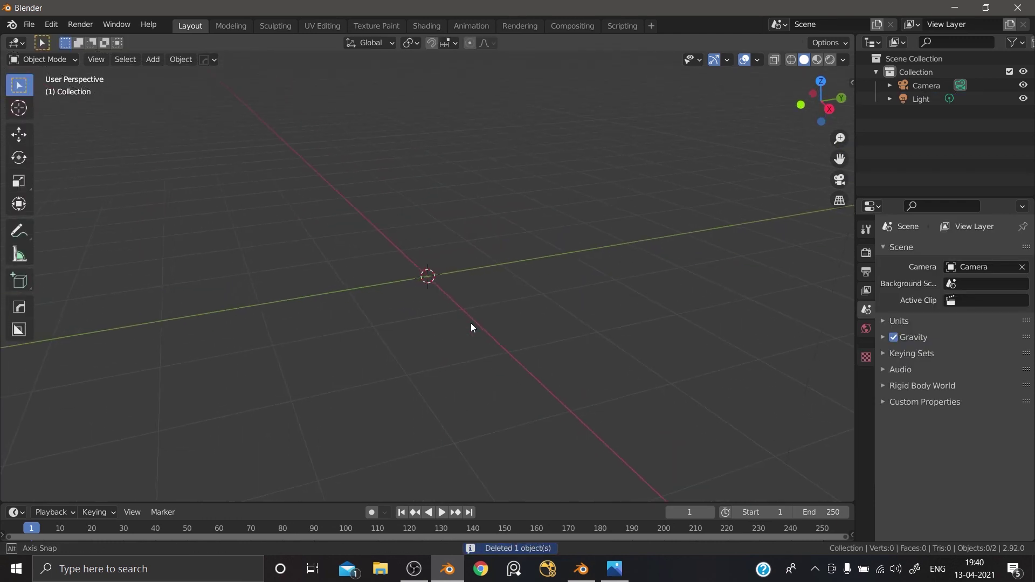
key(shift+a)
mouse_move(422, 369)
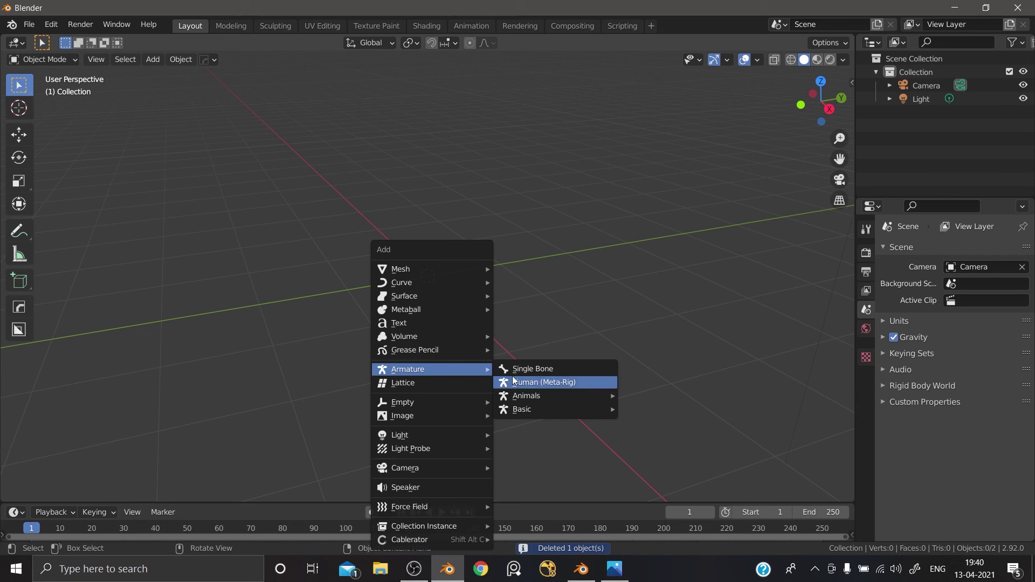
click(517, 369)
scroll(446, 340, up, 2)
middle_drag(412, 298, 523, 327)
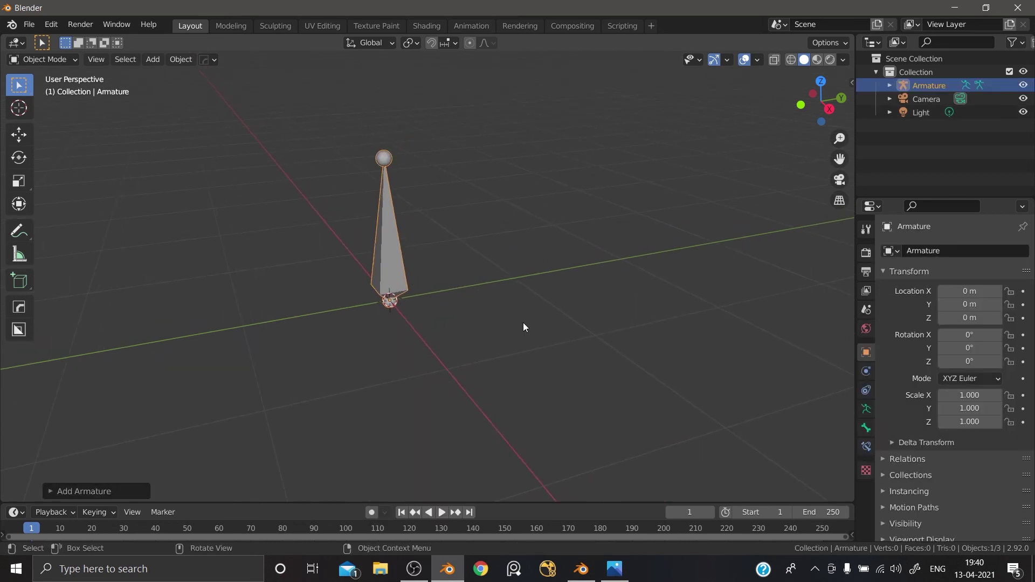
Step: Enable Axes in the armature's Viewport Display settings
click(867, 447)
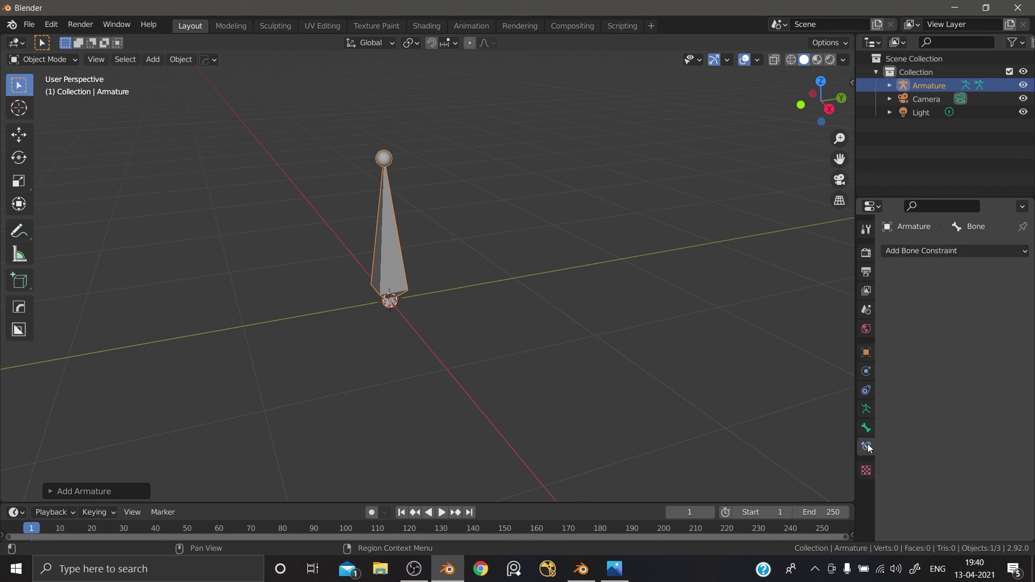
click(866, 410)
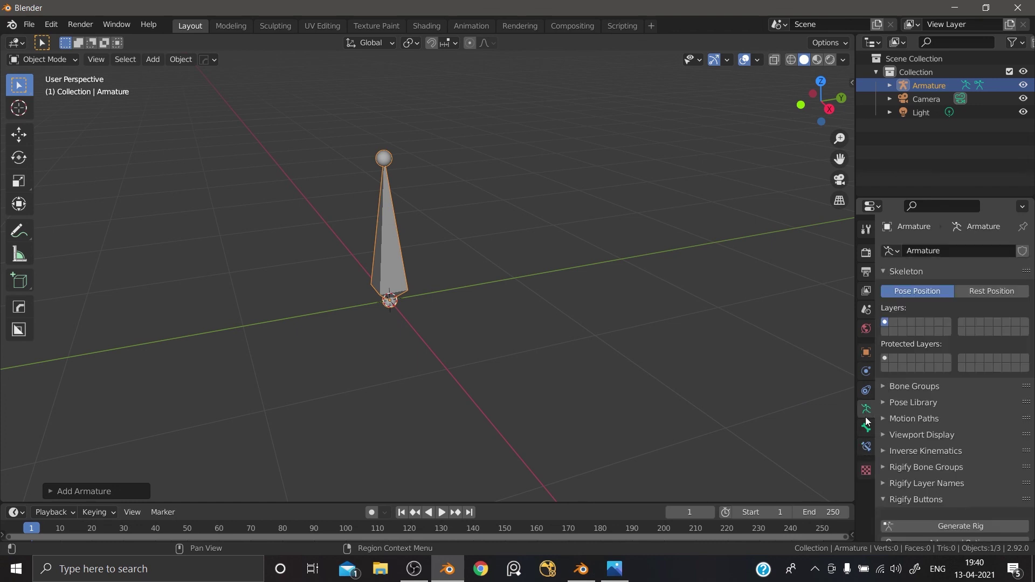
click(887, 435)
scroll(946, 462, down, 2)
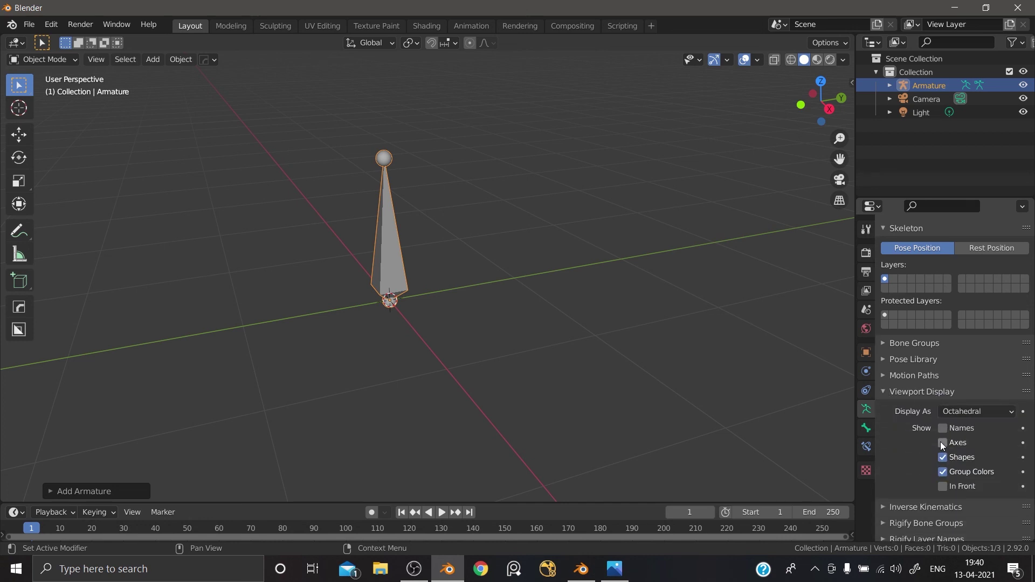
click(942, 442)
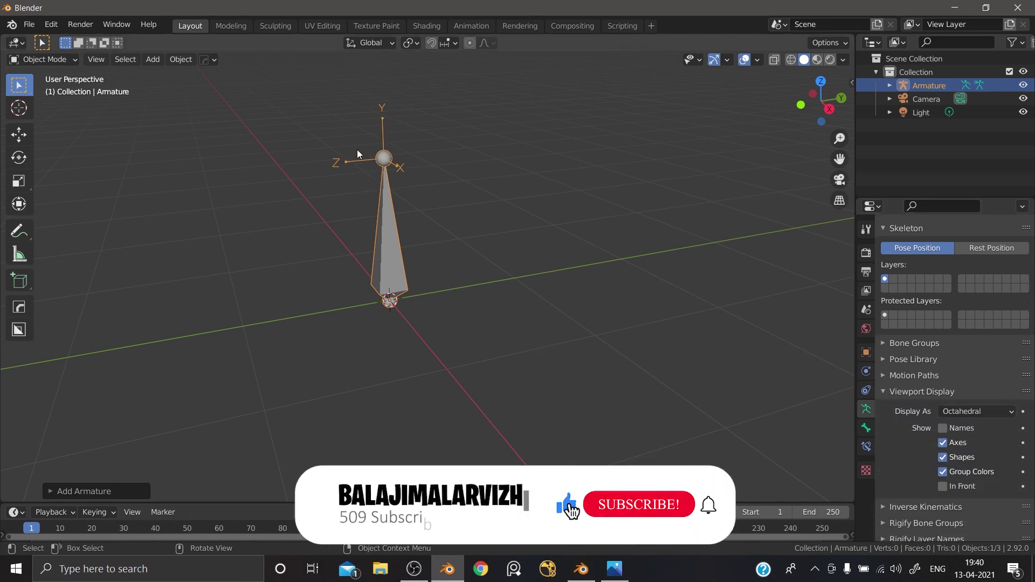
Step: Switch back to Blender 2.93 Alpha and enable Axes in the armature's Viewport Display settings
click(582, 571)
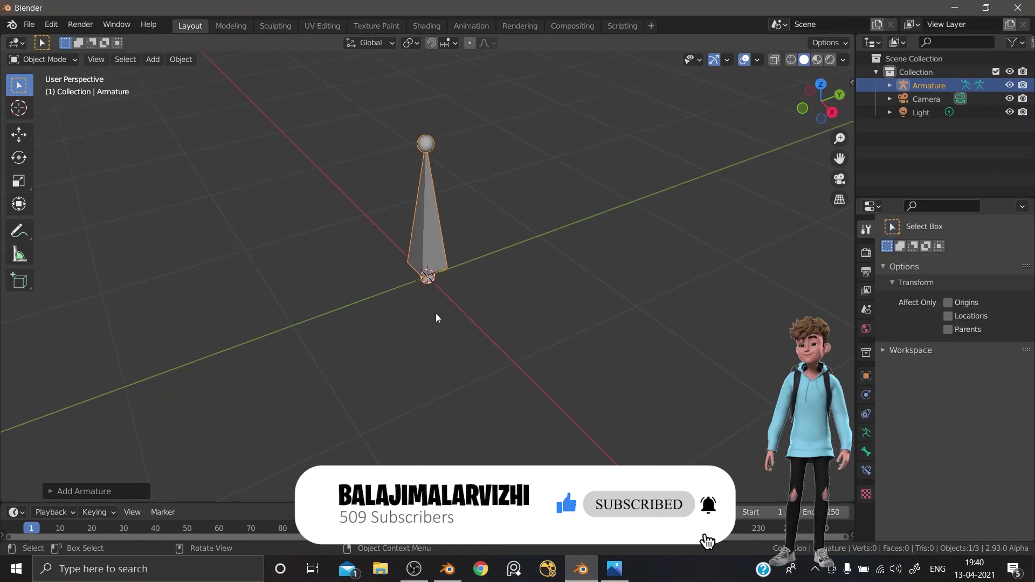
click(867, 432)
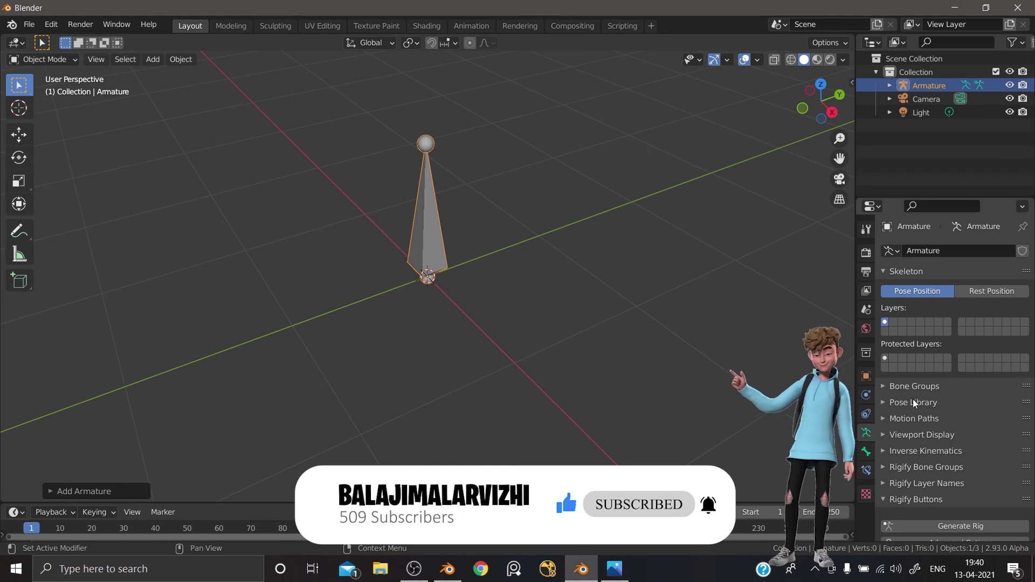
click(883, 435)
scroll(946, 495, down, 2)
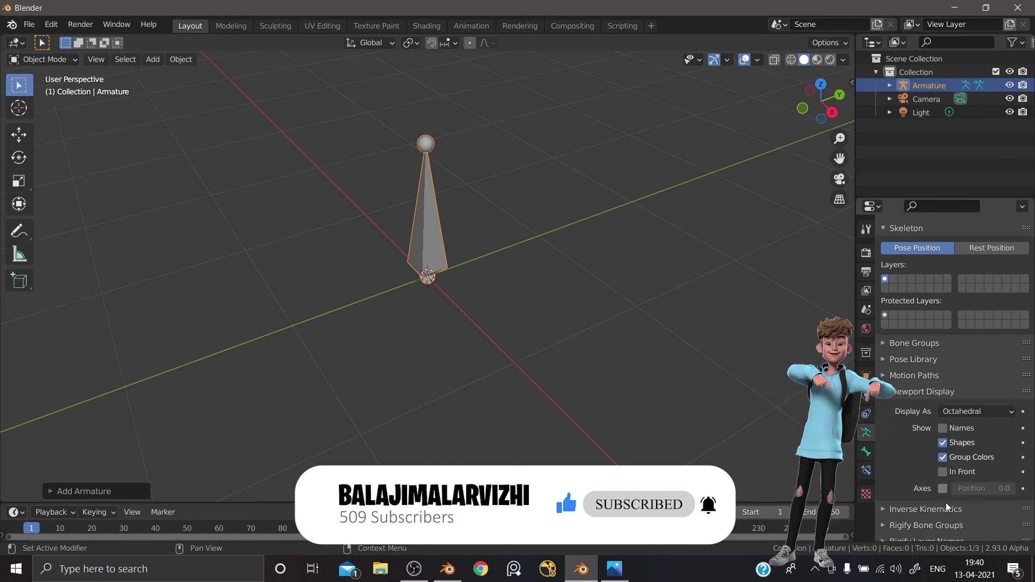
click(943, 489)
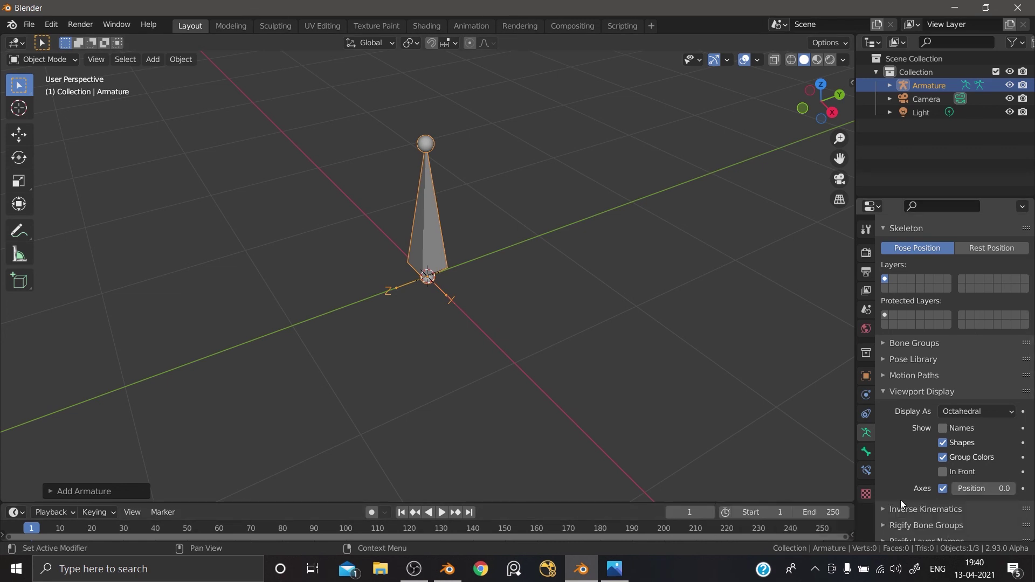
Step: Move the bone axes to Position 1.0 at the tip and back to 0.5 at mid-bone
drag(966, 489, 1017, 489)
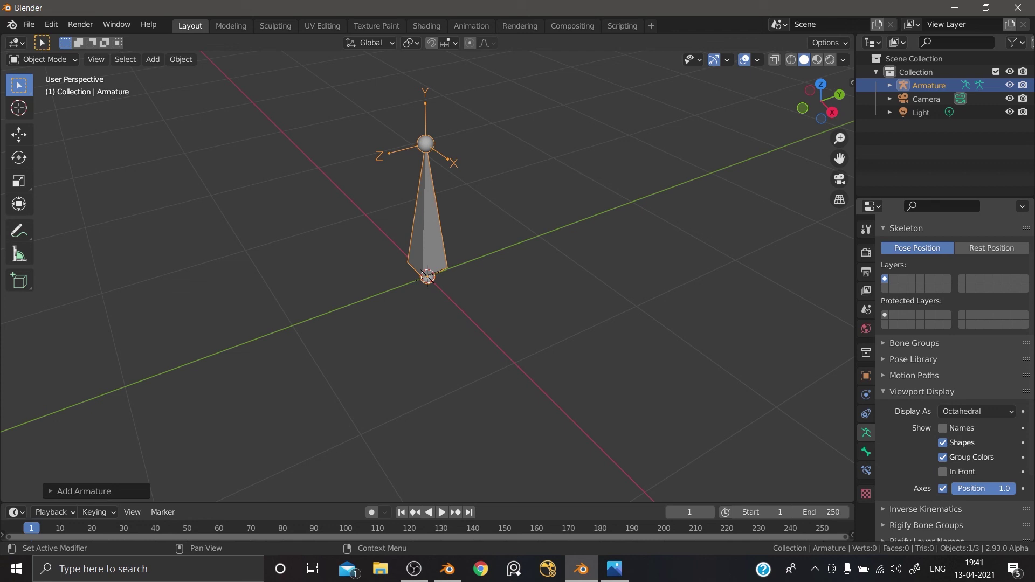
drag(1017, 489, 984, 489)
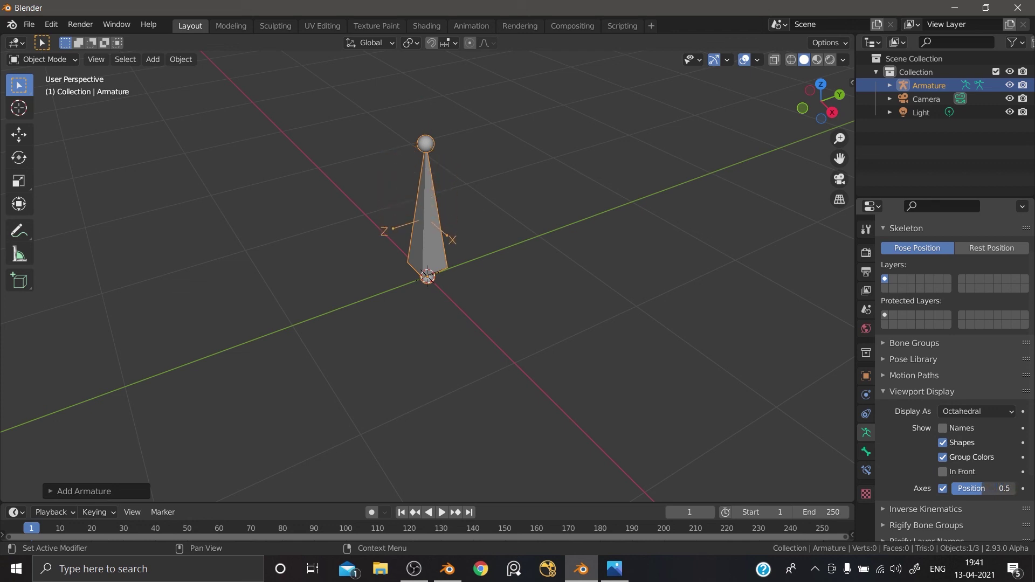
middle_drag(490, 314, 548, 284)
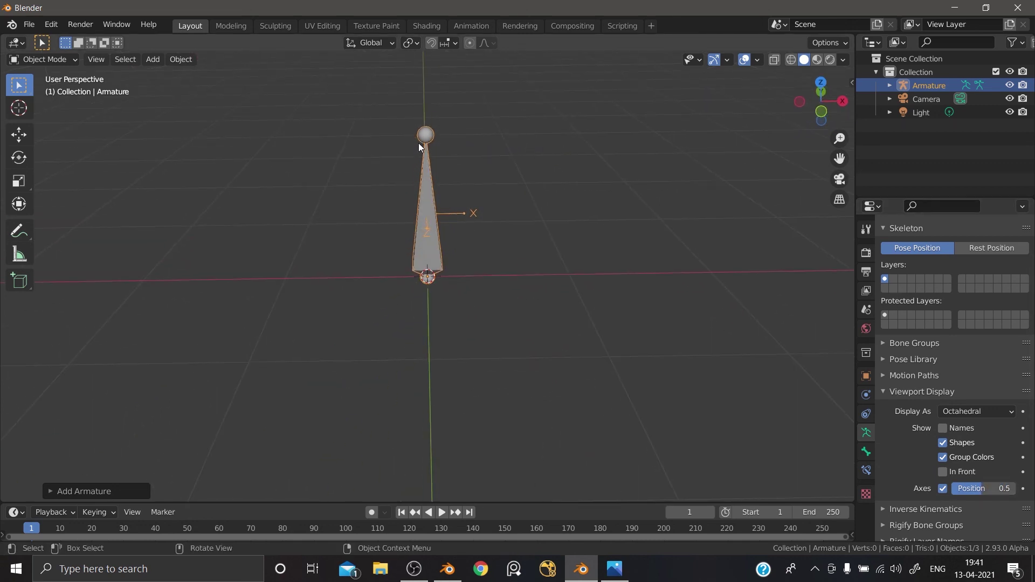
Step: Extrude five more bones from the bone's tip in Edit Mode to form a bent chain, and return to Object Mode
middle_drag(418, 144, 369, 154)
key(Tab)
middle_drag(462, 196, 434, 205)
key(e)
click(478, 167)
key(e)
click(563, 166)
key(e)
click(612, 195)
key(e)
click(685, 222)
key(e)
click(714, 166)
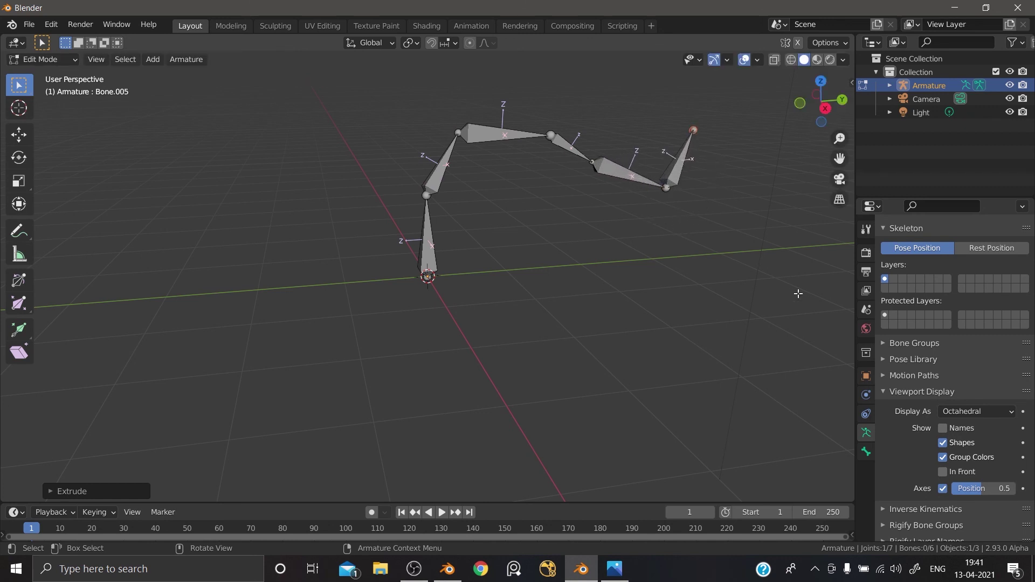
key(Tab)
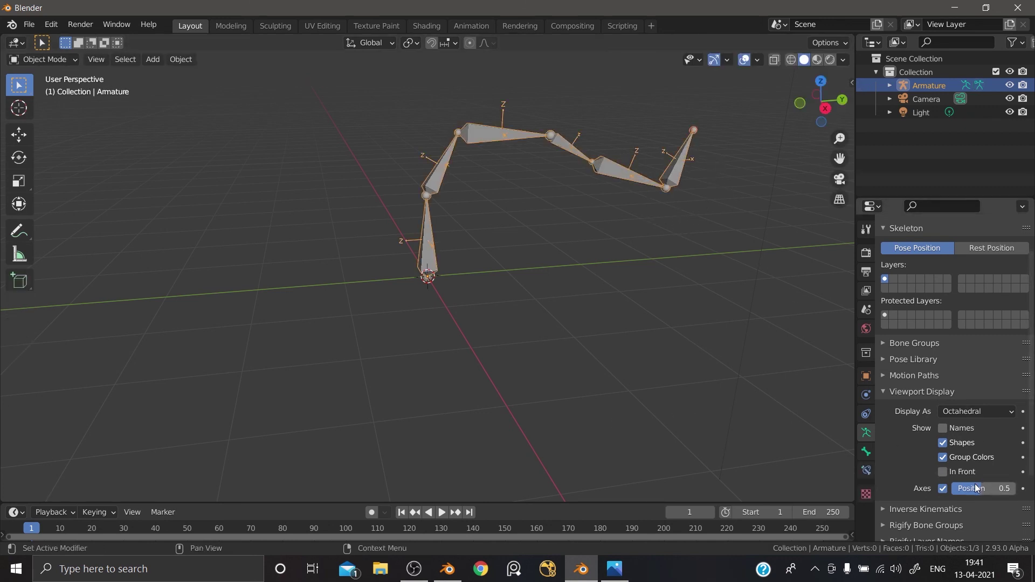
Step: Set the axes Position of the bone chain to 0.6 and inspect the axes along the bones
mouse_move(977, 488)
mouse_down()
mouse_move(966, 488)
mouse_move(990, 488)
mouse_up()
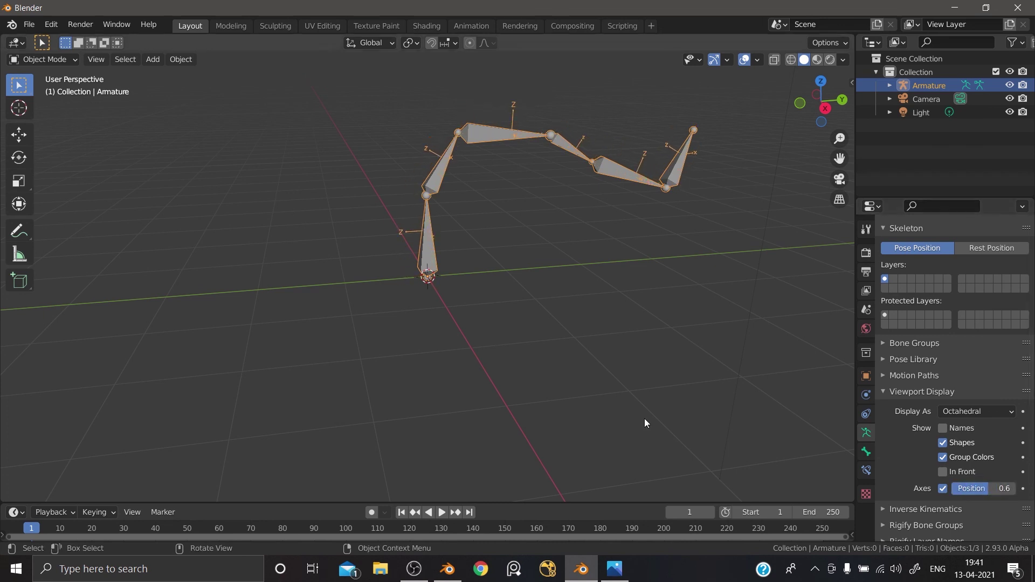
scroll(622, 345, up, 3)
scroll(620, 343, down, 4)
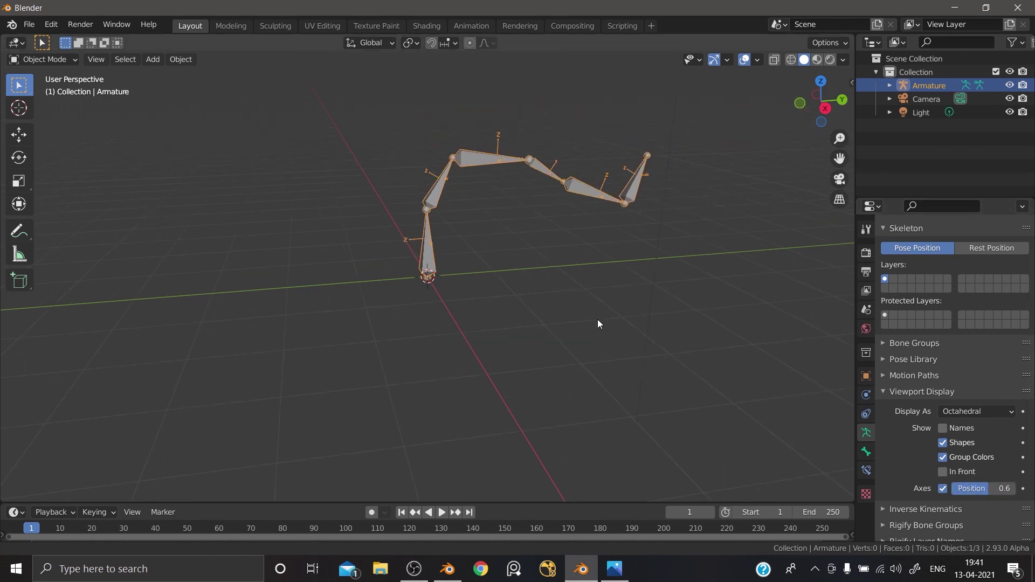
shift+middle_drag(604, 323, 467, 355)
scroll(537, 332, up, 2)
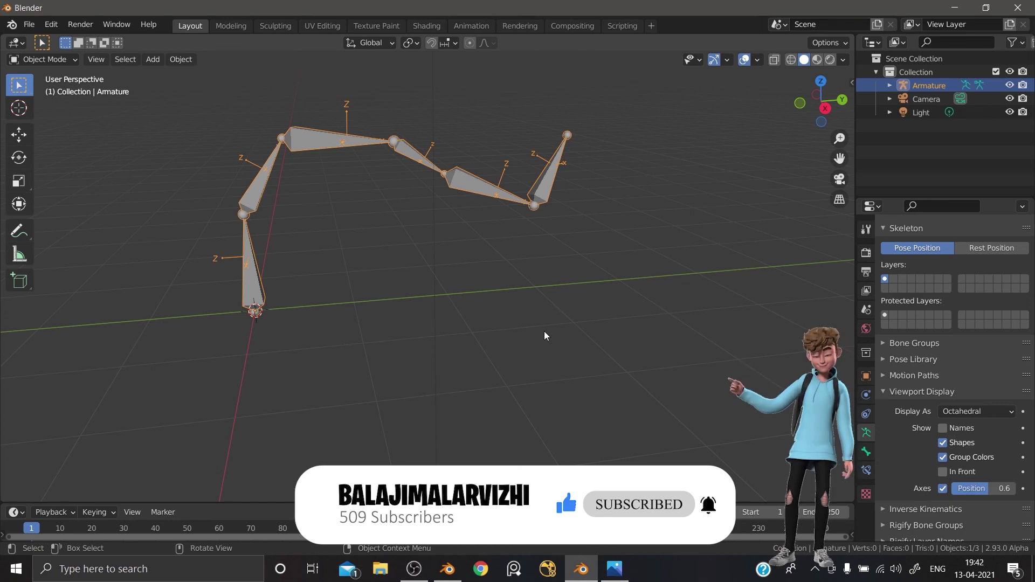
key(ctrl)
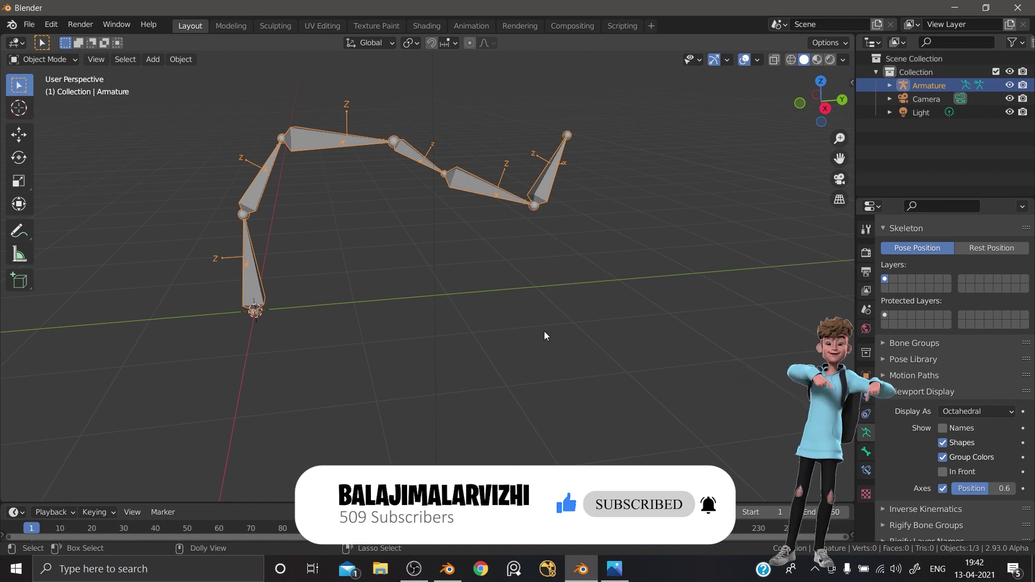